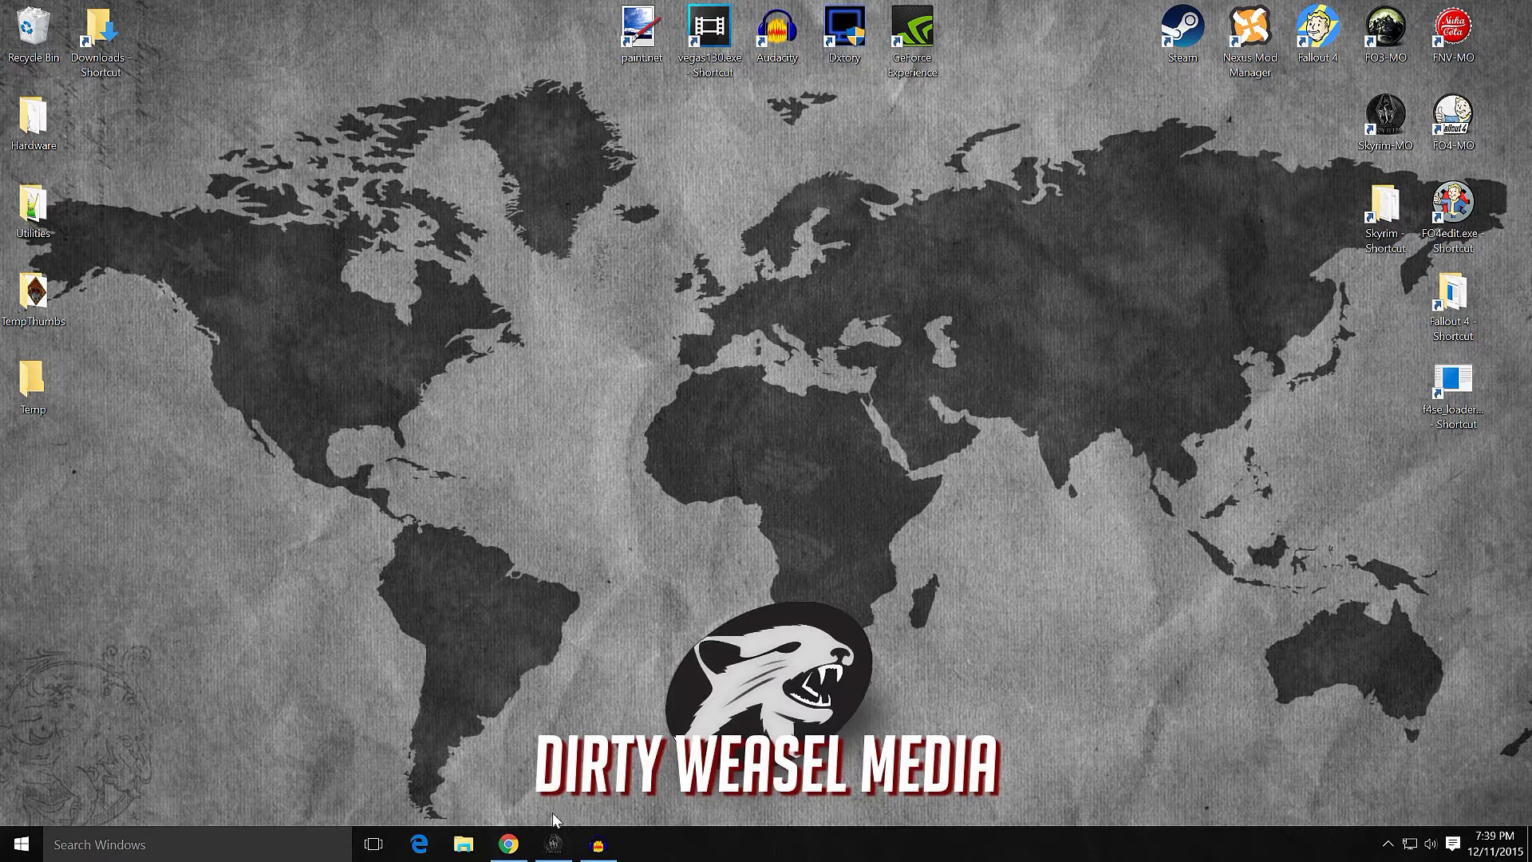
Step: Restore Mod Organizer with its five uninstalled downloads, then bring up the SkyUI Nexus page
{"action": "left_click", "coordinate": [559, 846]}
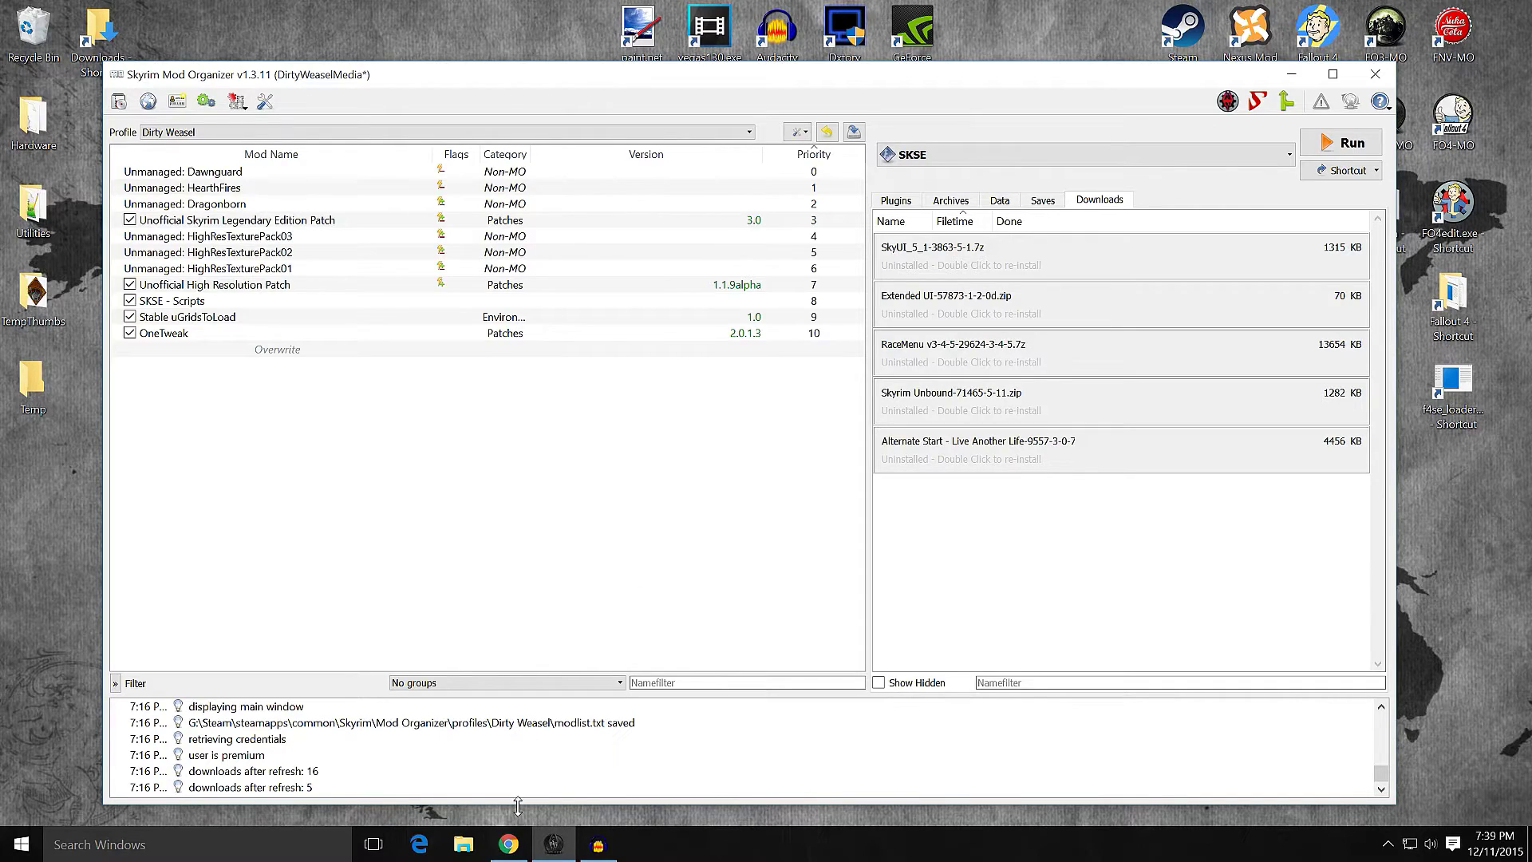
{"action": "mouse_move", "coordinate": [517, 843]}
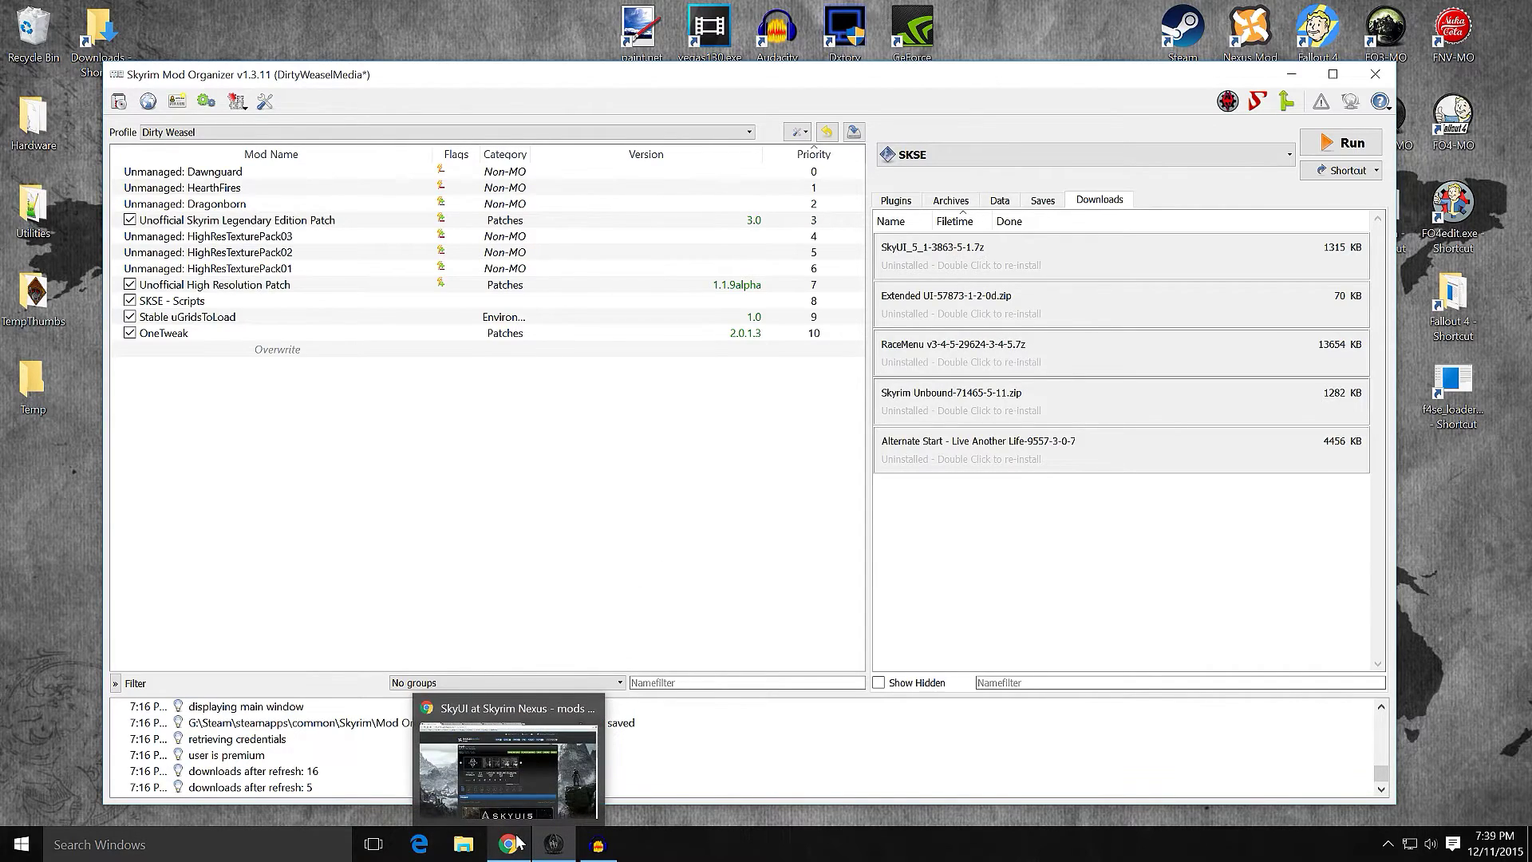
{"action": "left_click", "coordinate": [517, 843]}
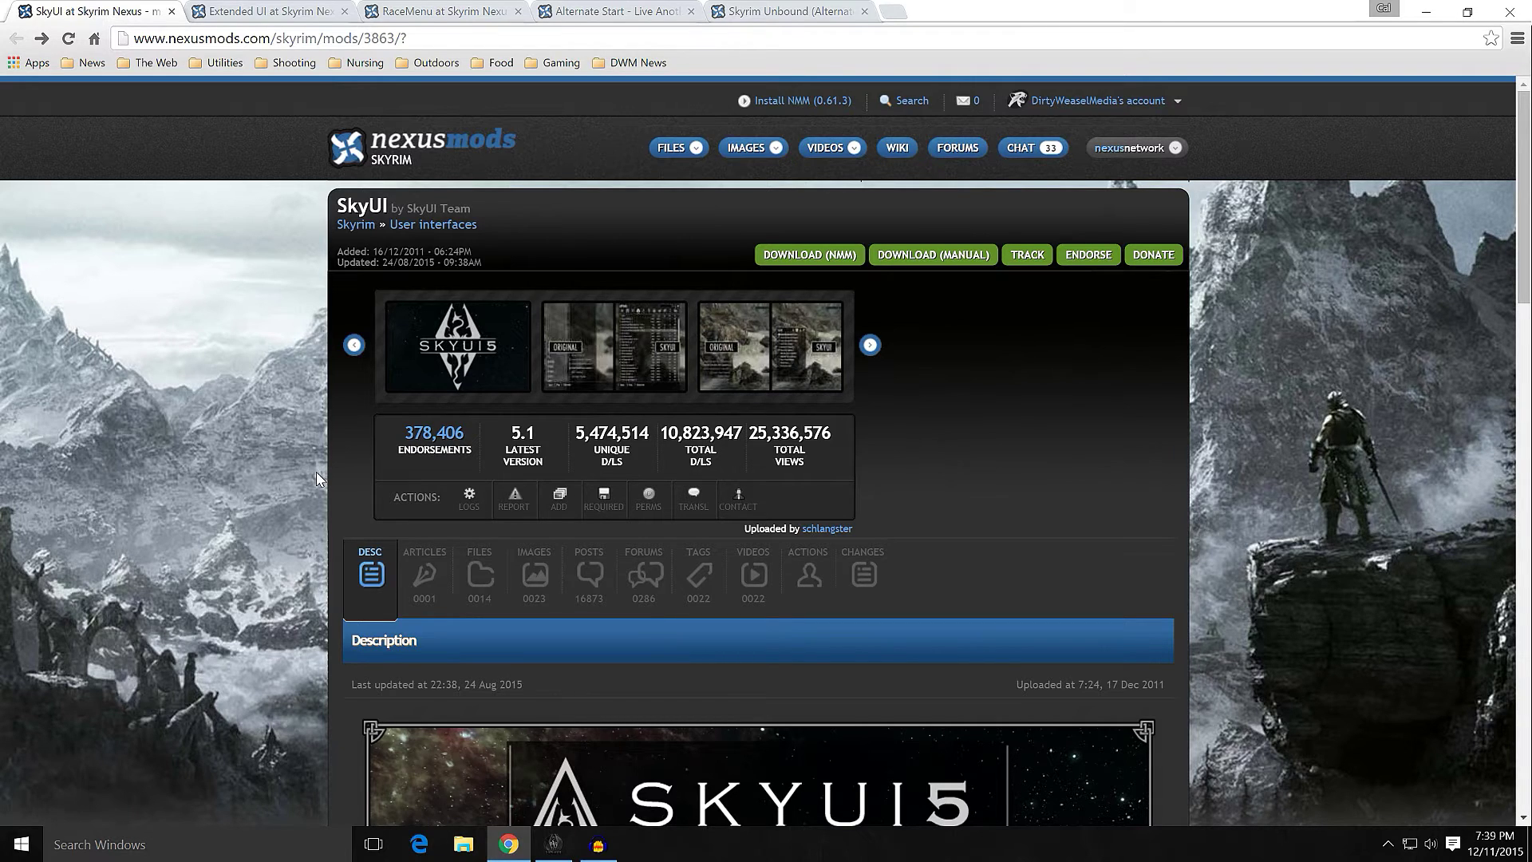
{"action": "scroll", "coordinate": [317, 479], "scroll_direction": "down", "scroll_amount": 5}
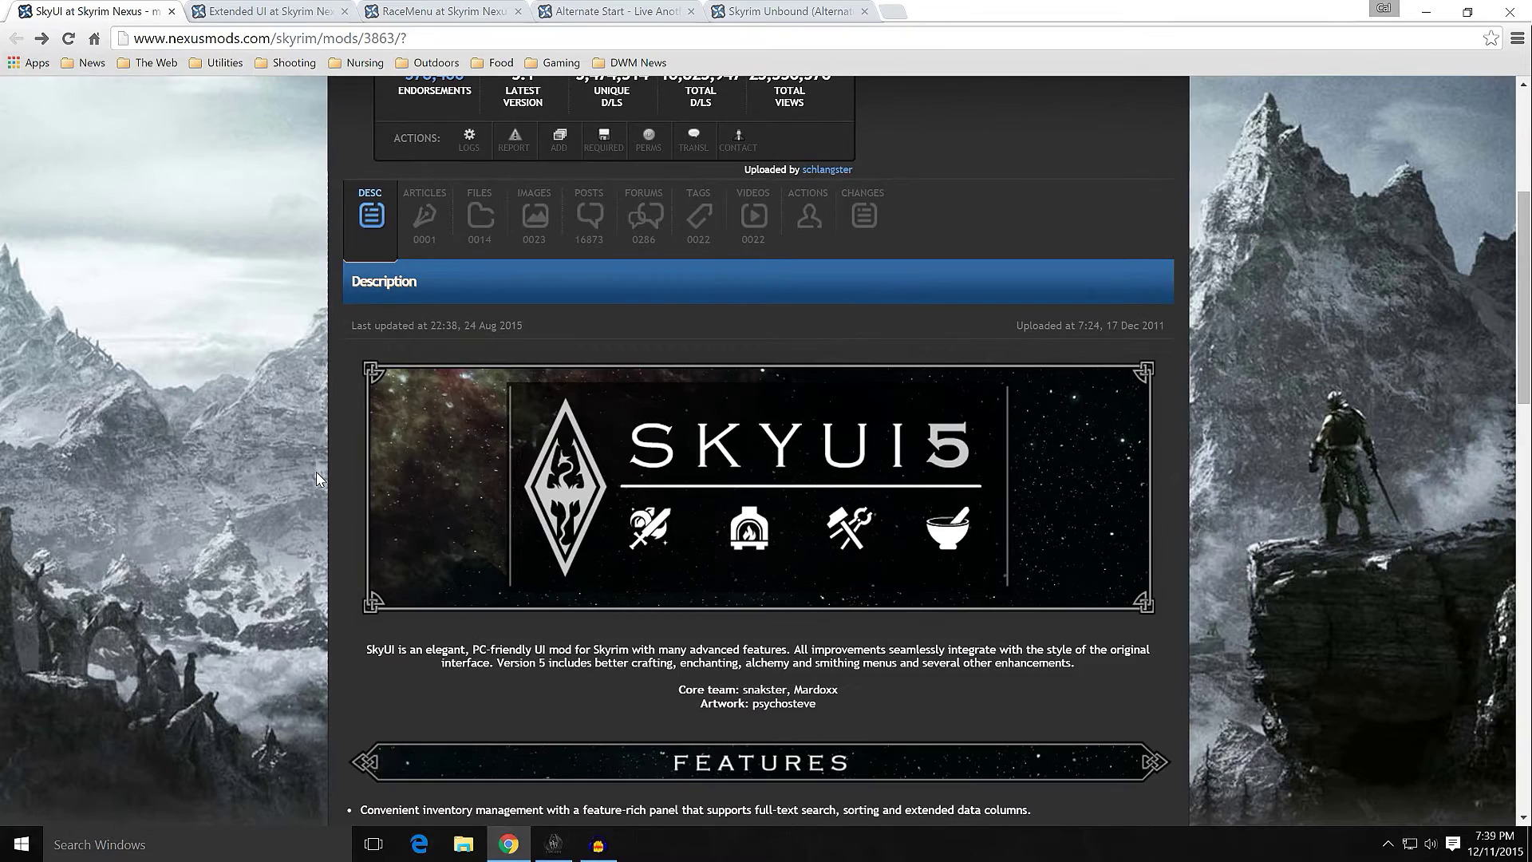
{"action": "scroll", "coordinate": [316, 472], "scroll_direction": "up", "scroll_amount": 5}
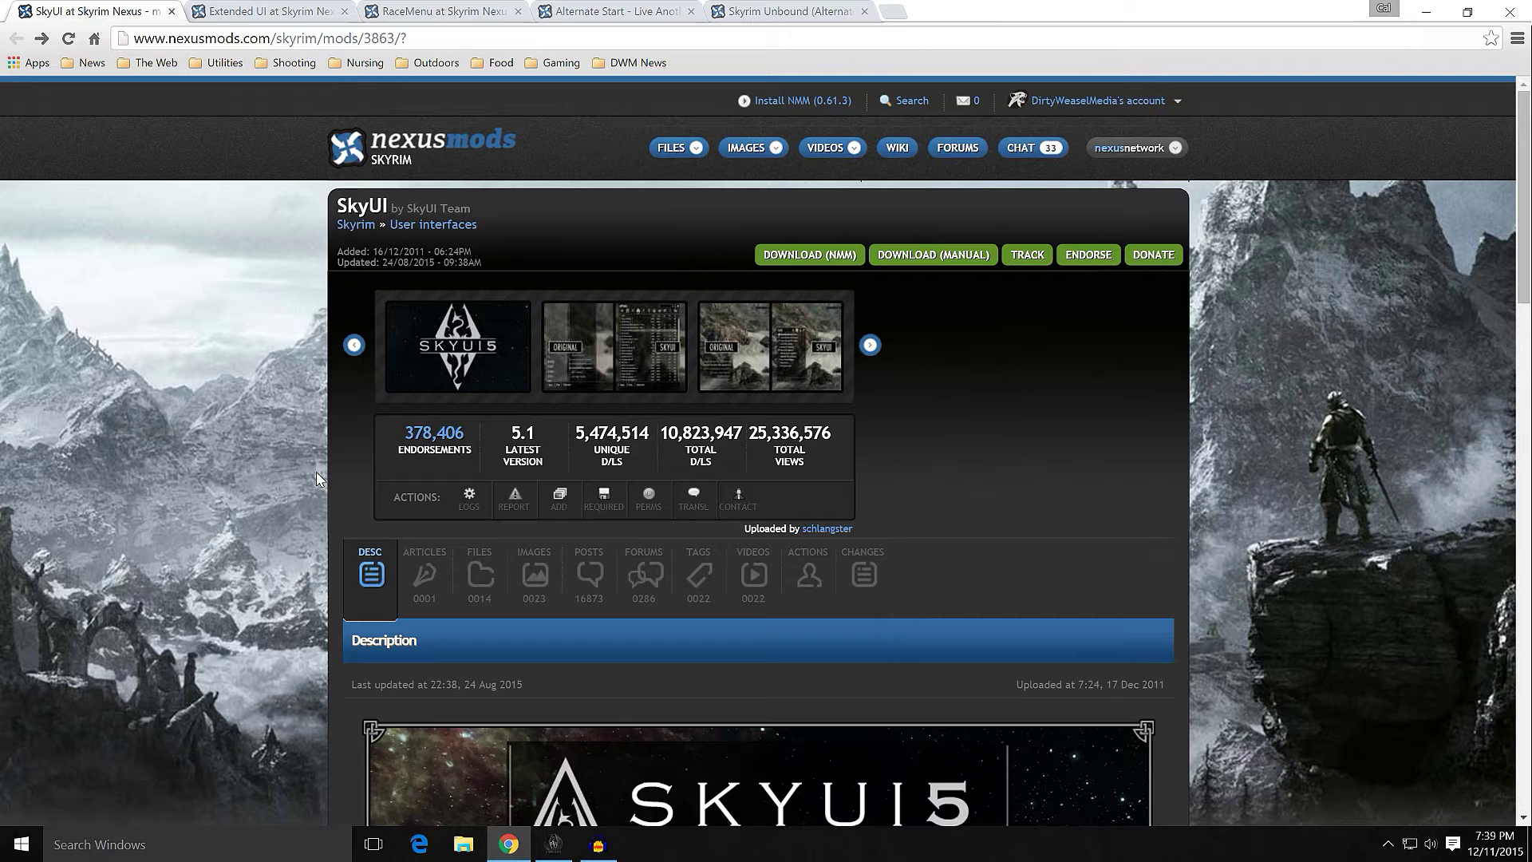
{"action": "scroll", "coordinate": [316, 472], "scroll_direction": "down", "scroll_amount": 6}
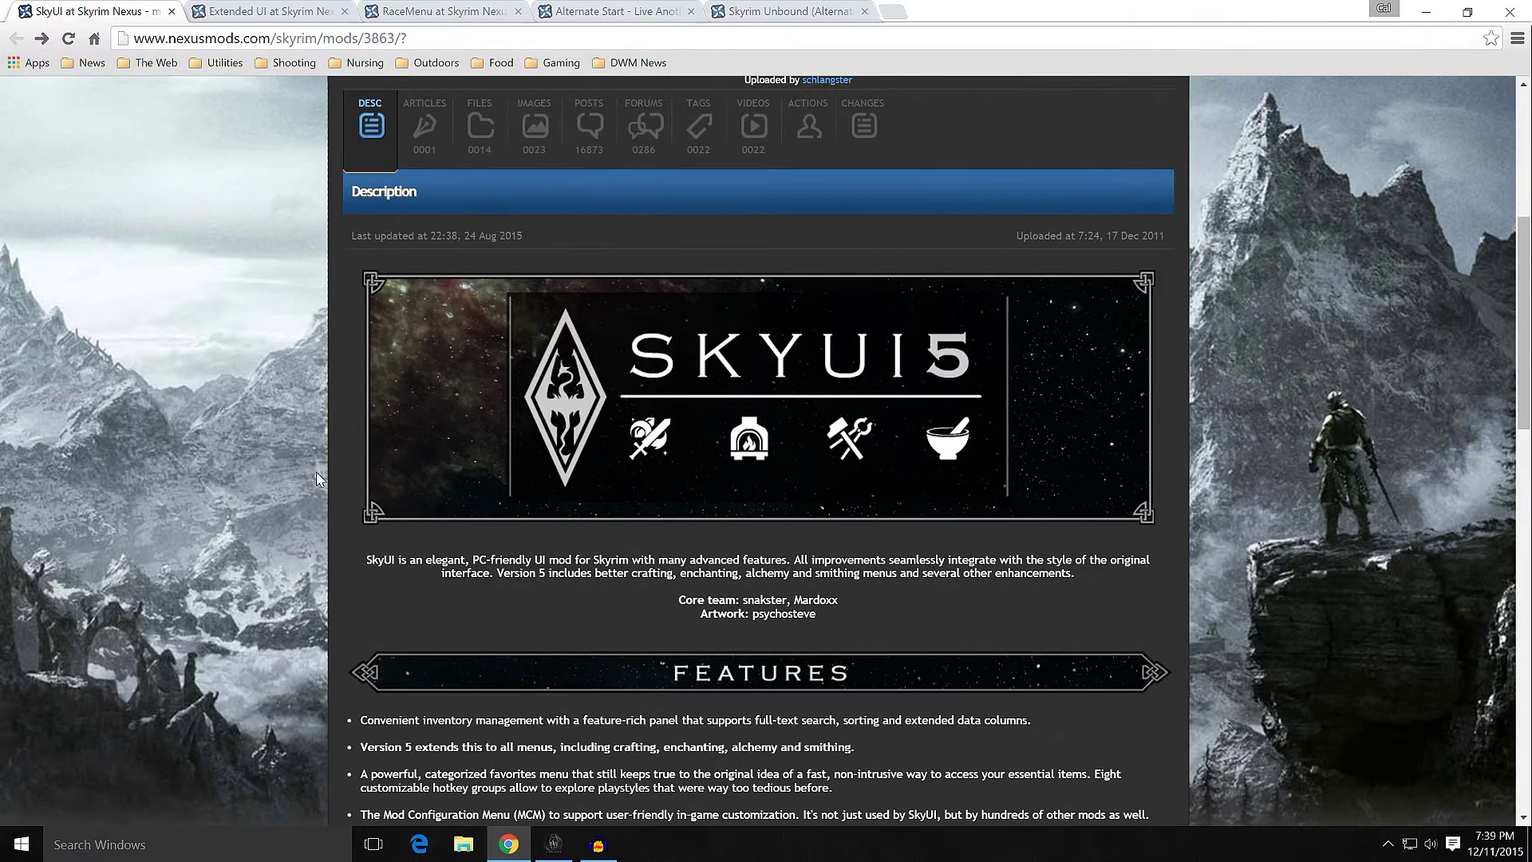
{"action": "scroll", "coordinate": [316, 472], "scroll_direction": "up", "scroll_amount": 4}
{"action": "scroll", "coordinate": [316, 477], "scroll_direction": "up", "scroll_amount": 1}
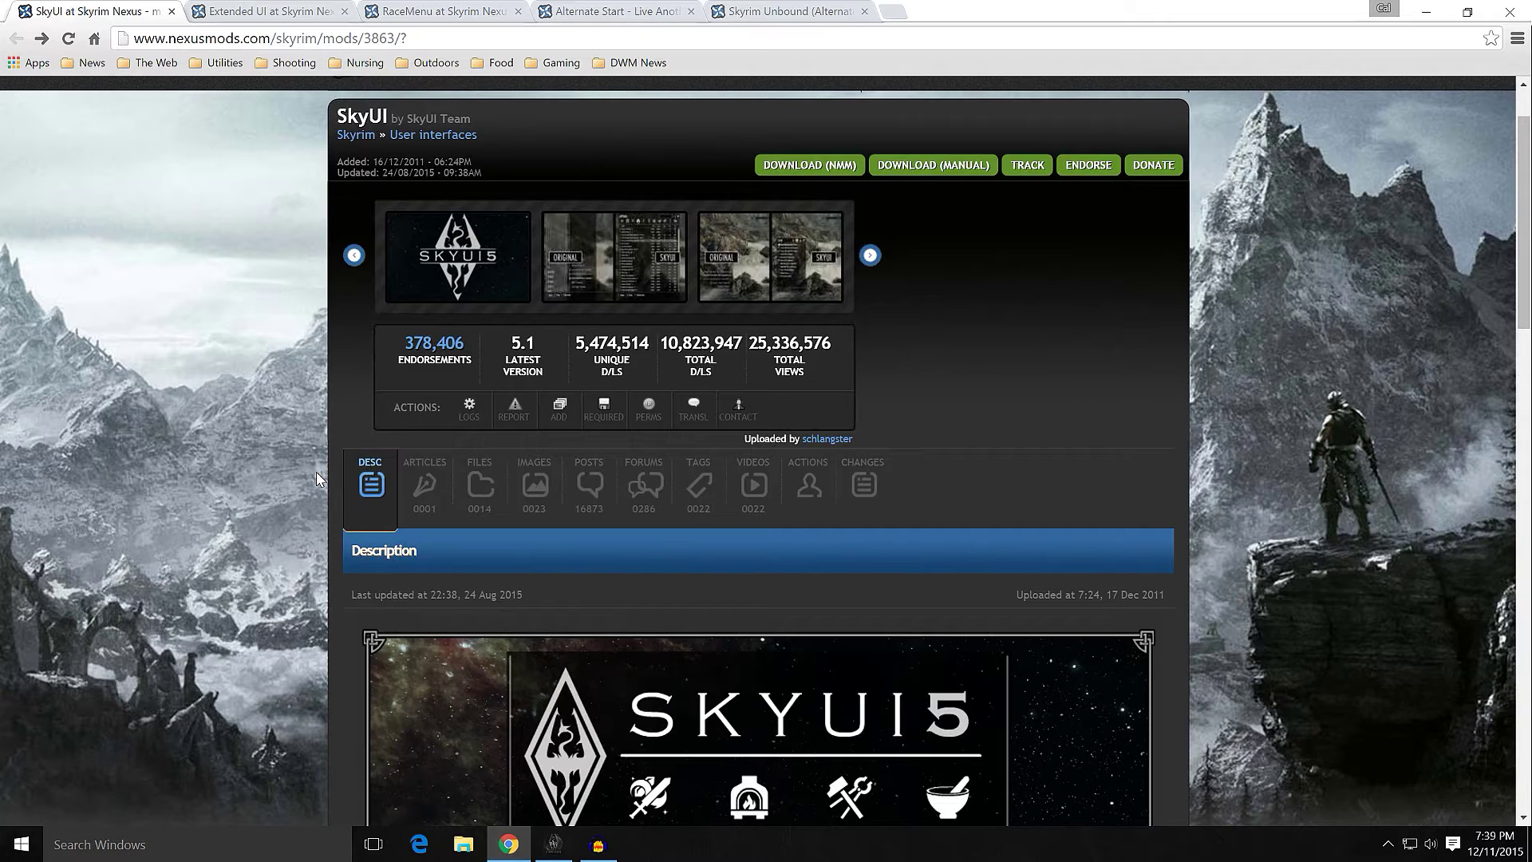
{"action": "scroll", "coordinate": [316, 472], "scroll_direction": "up", "scroll_amount": 1}
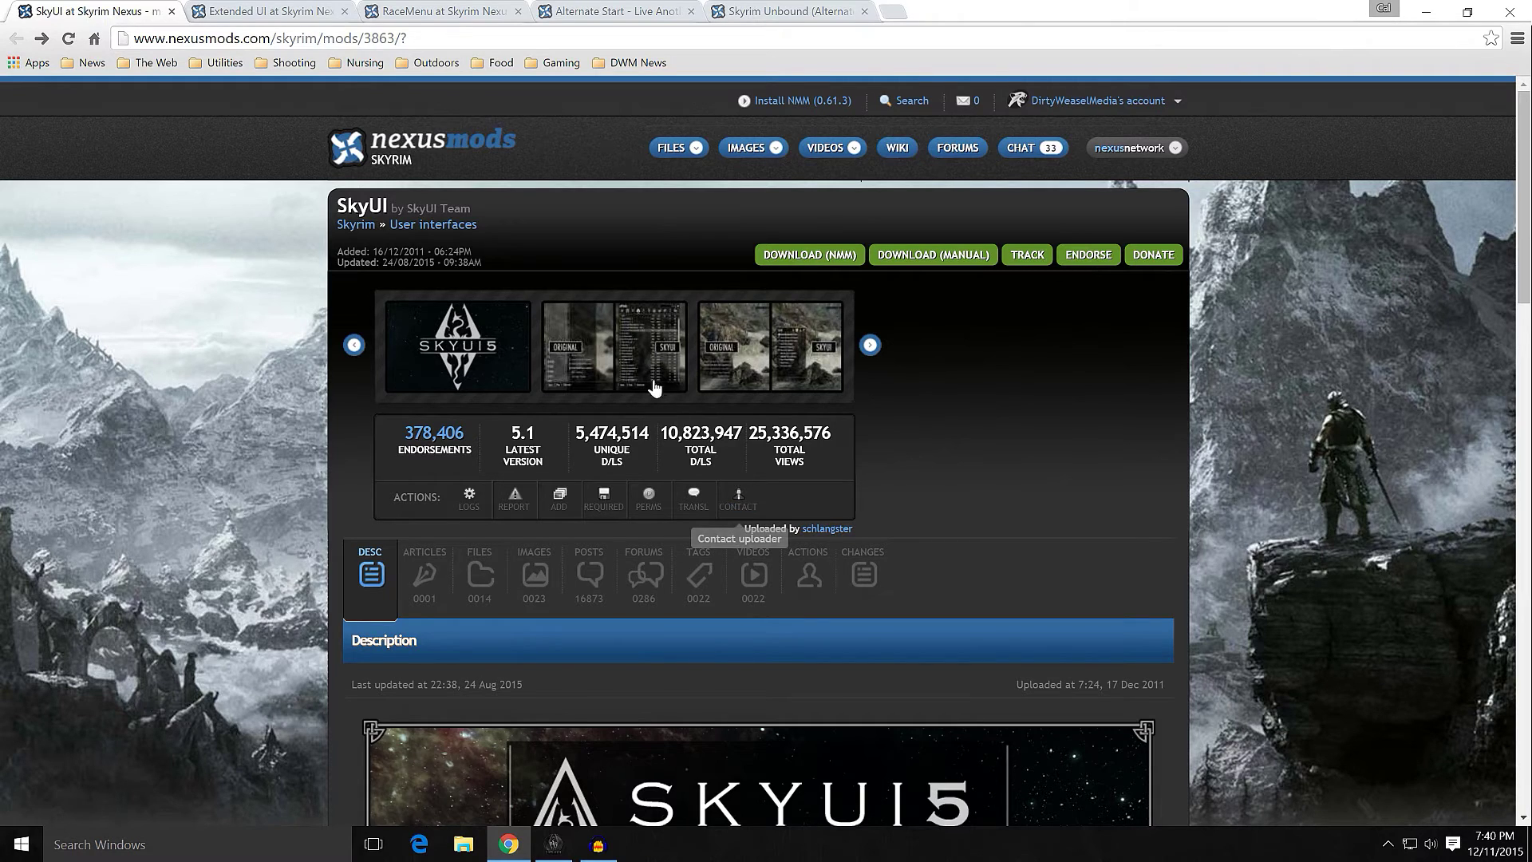
{"action": "left_click", "coordinate": [654, 387]}
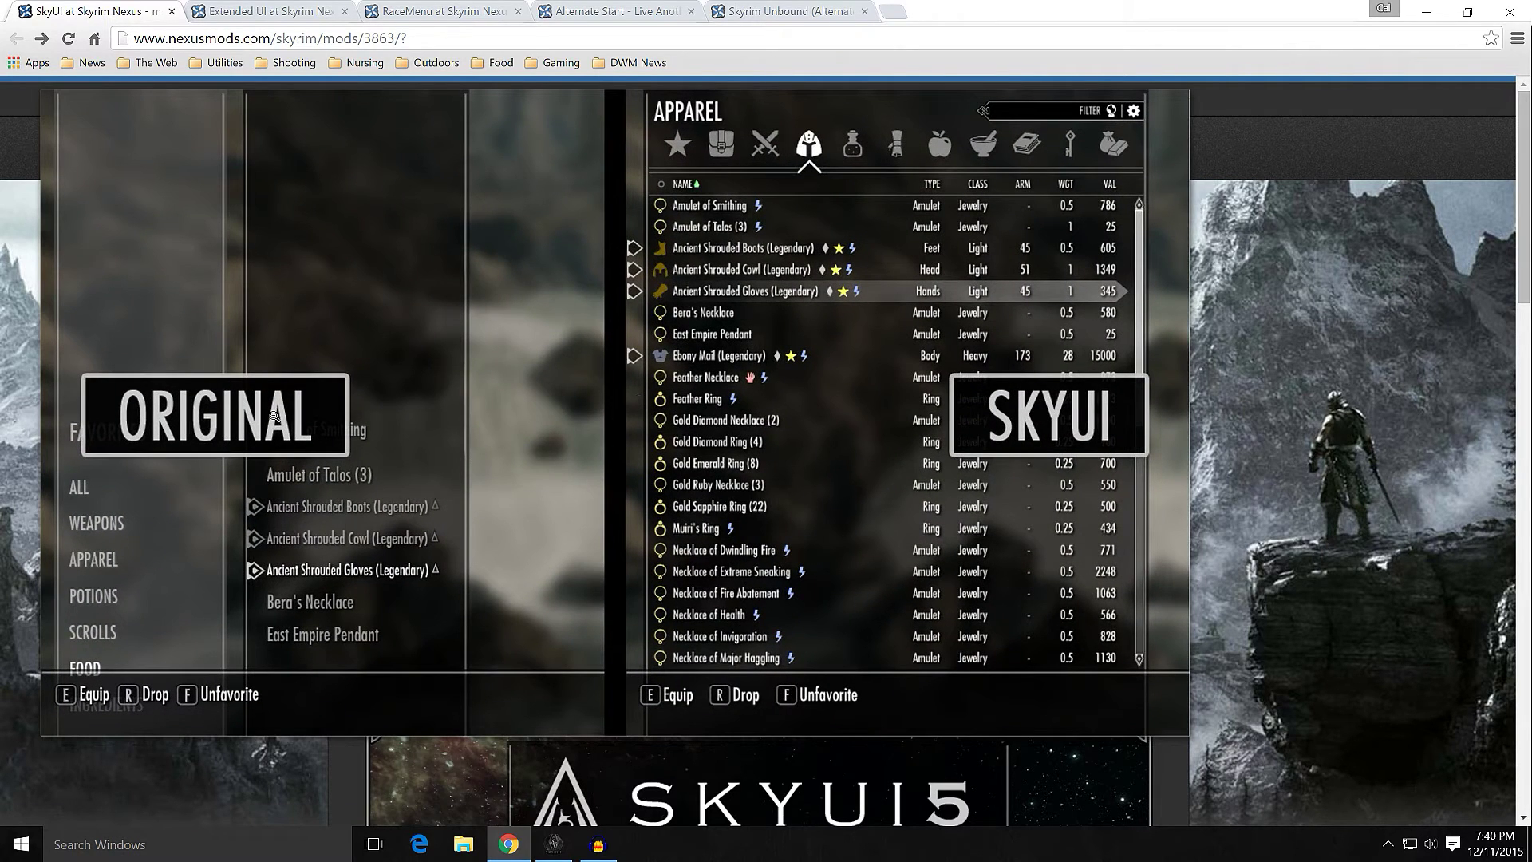
{"action": "left_click", "coordinate": [670, 496]}
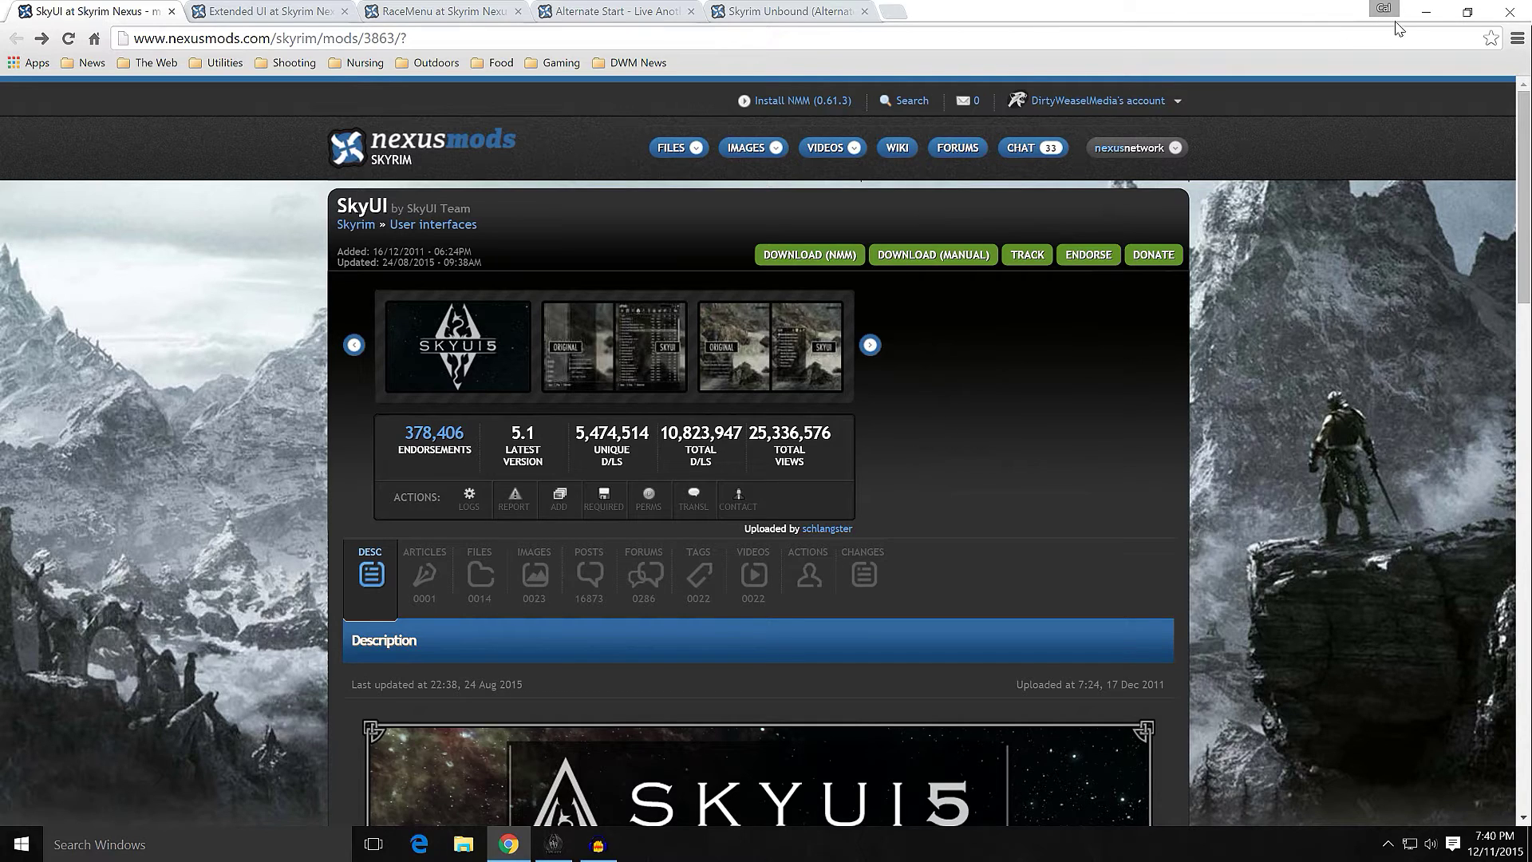
{"action": "left_click", "coordinate": [1426, 11]}
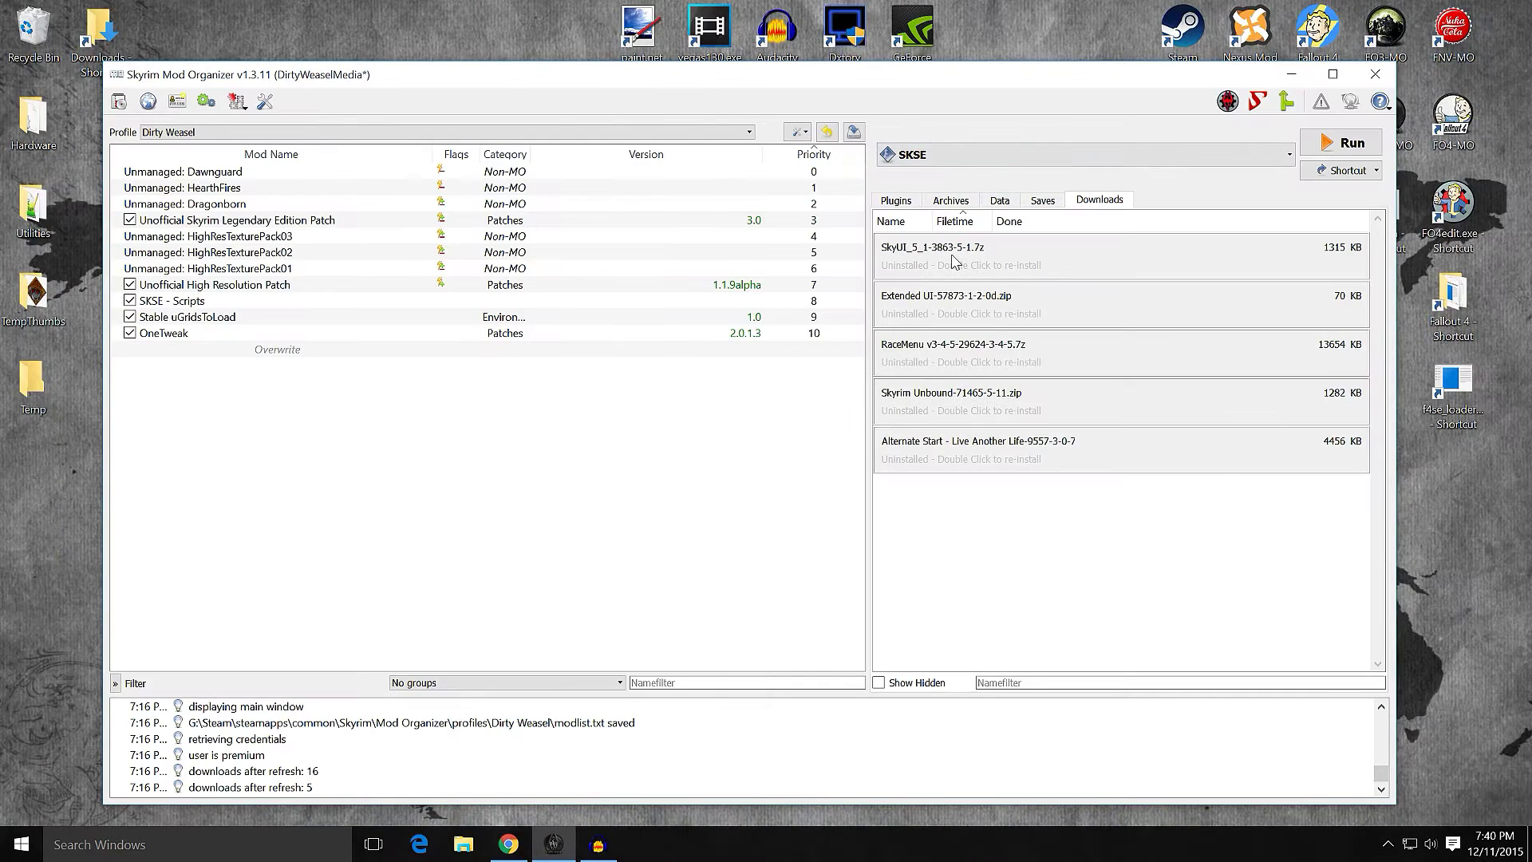
Step: Install the SkyUI archive from Downloads and enable it as mod 11
{"action": "left_click", "coordinate": [265, 301]}
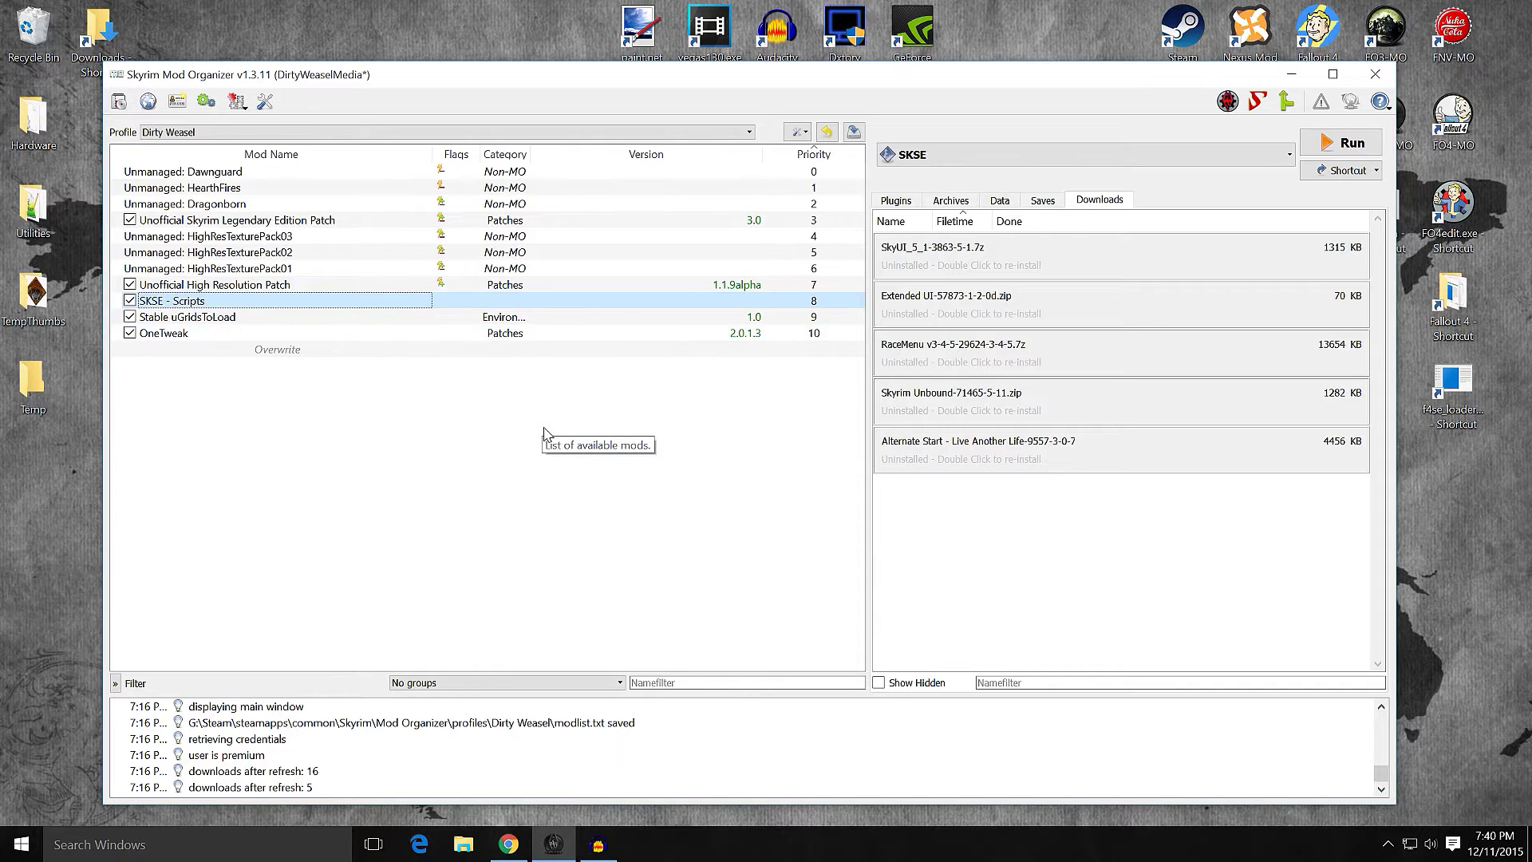
{"action": "double_click", "coordinate": [961, 265]}
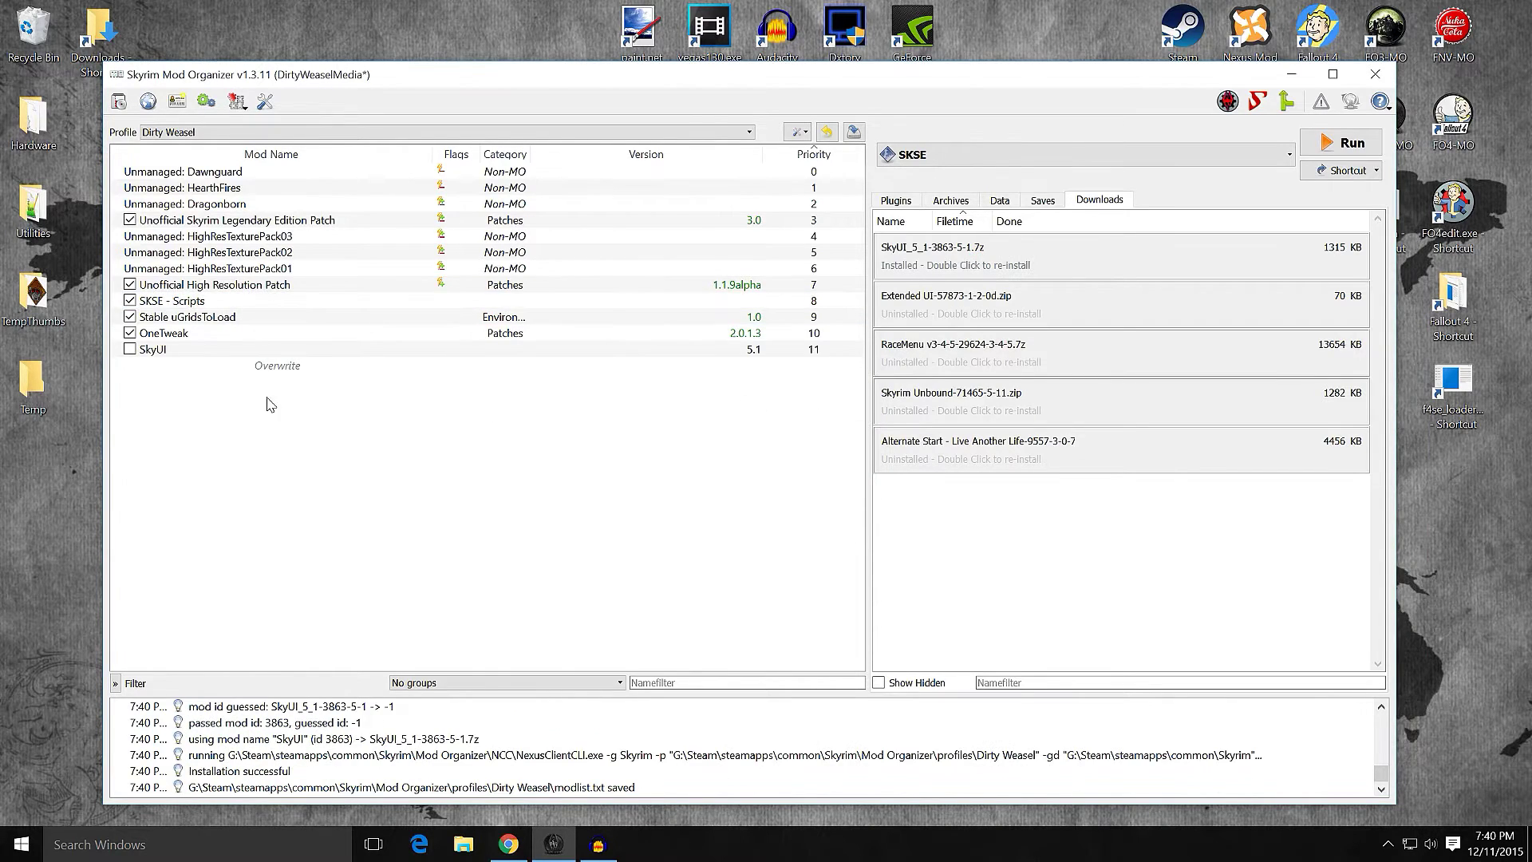
{"action": "left_click", "coordinate": [140, 352]}
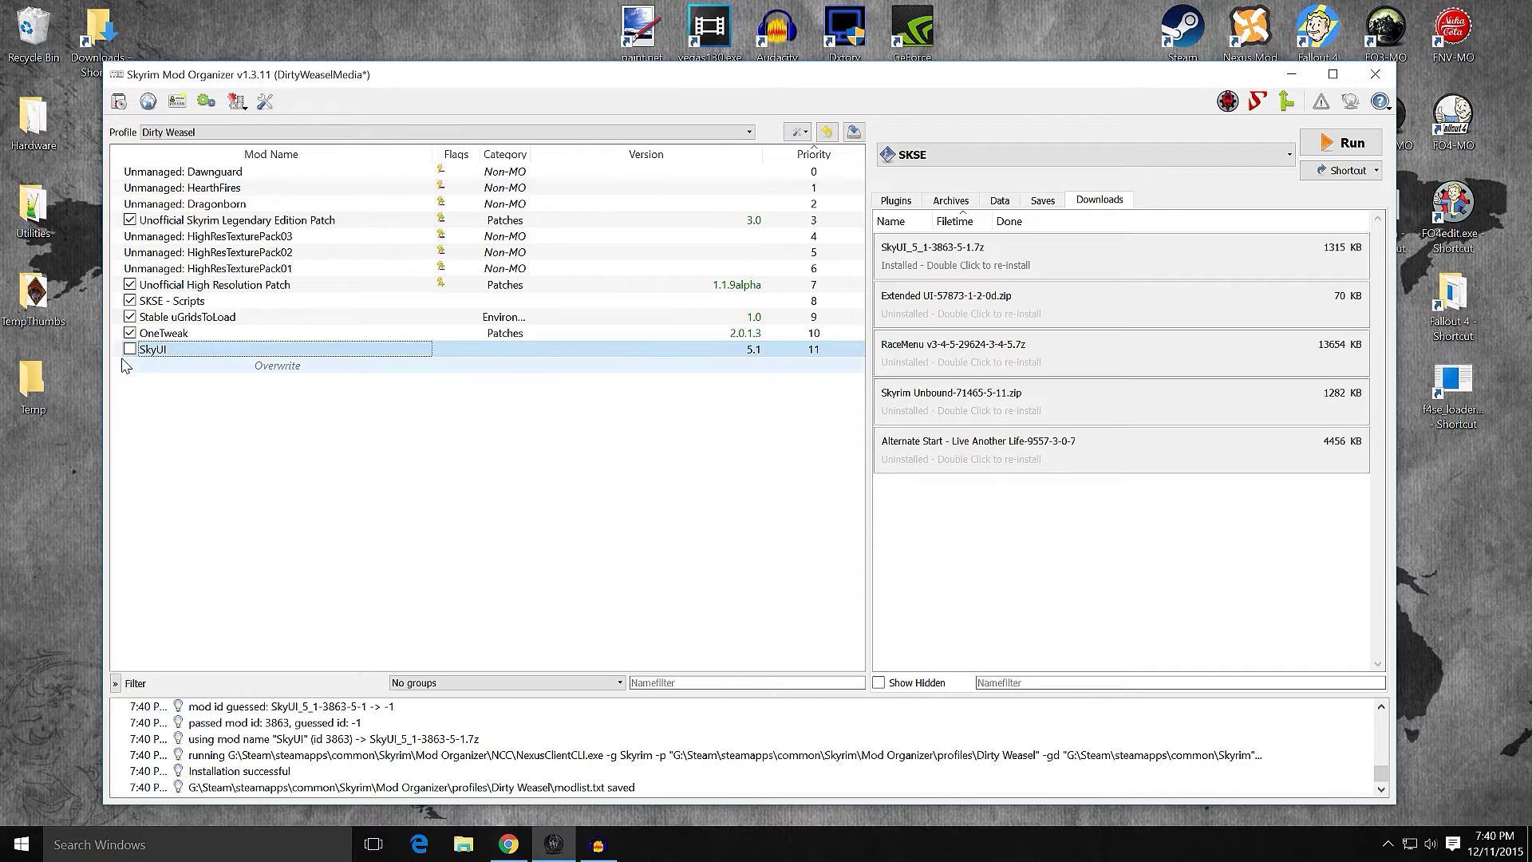
{"action": "left_click", "coordinate": [129, 349]}
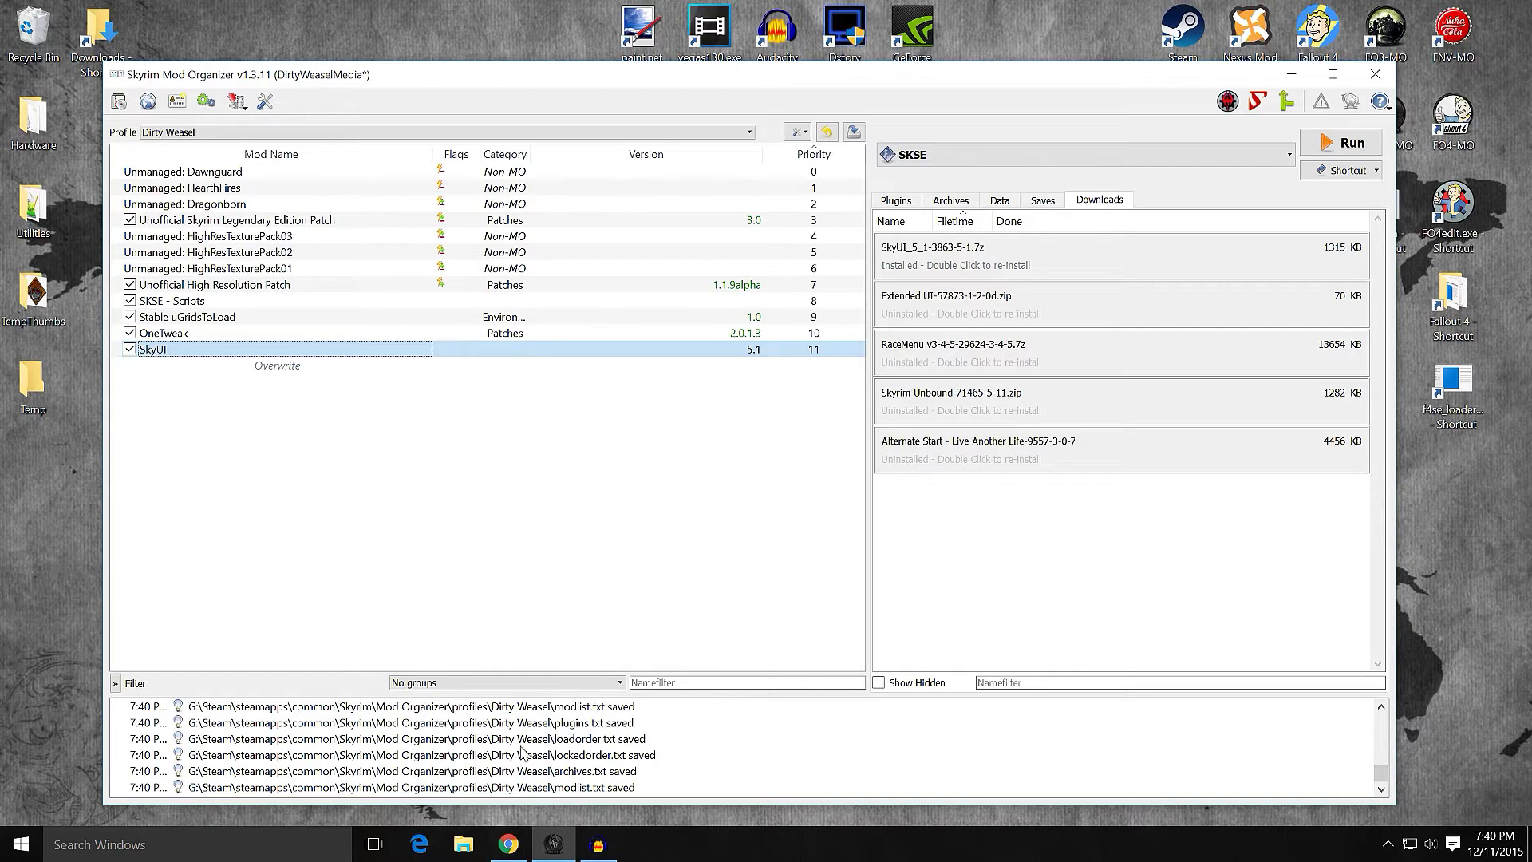
Step: Return to the browser and show the Extended UI Nexus page
{"action": "mouse_move", "coordinate": [517, 847]}
{"action": "left_click", "coordinate": [565, 766]}
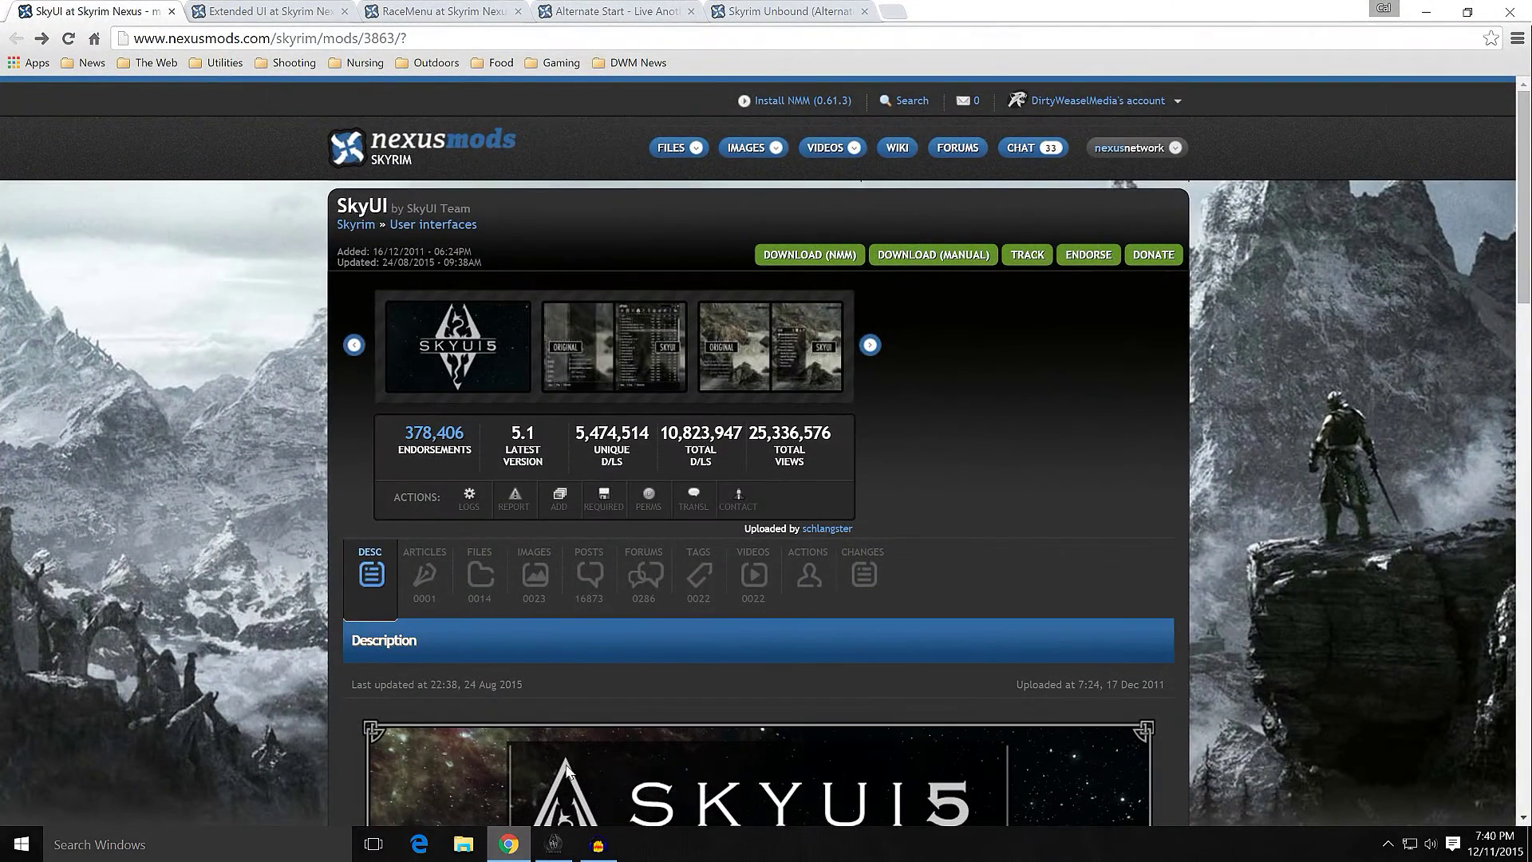
{"action": "left_click", "coordinate": [280, 11]}
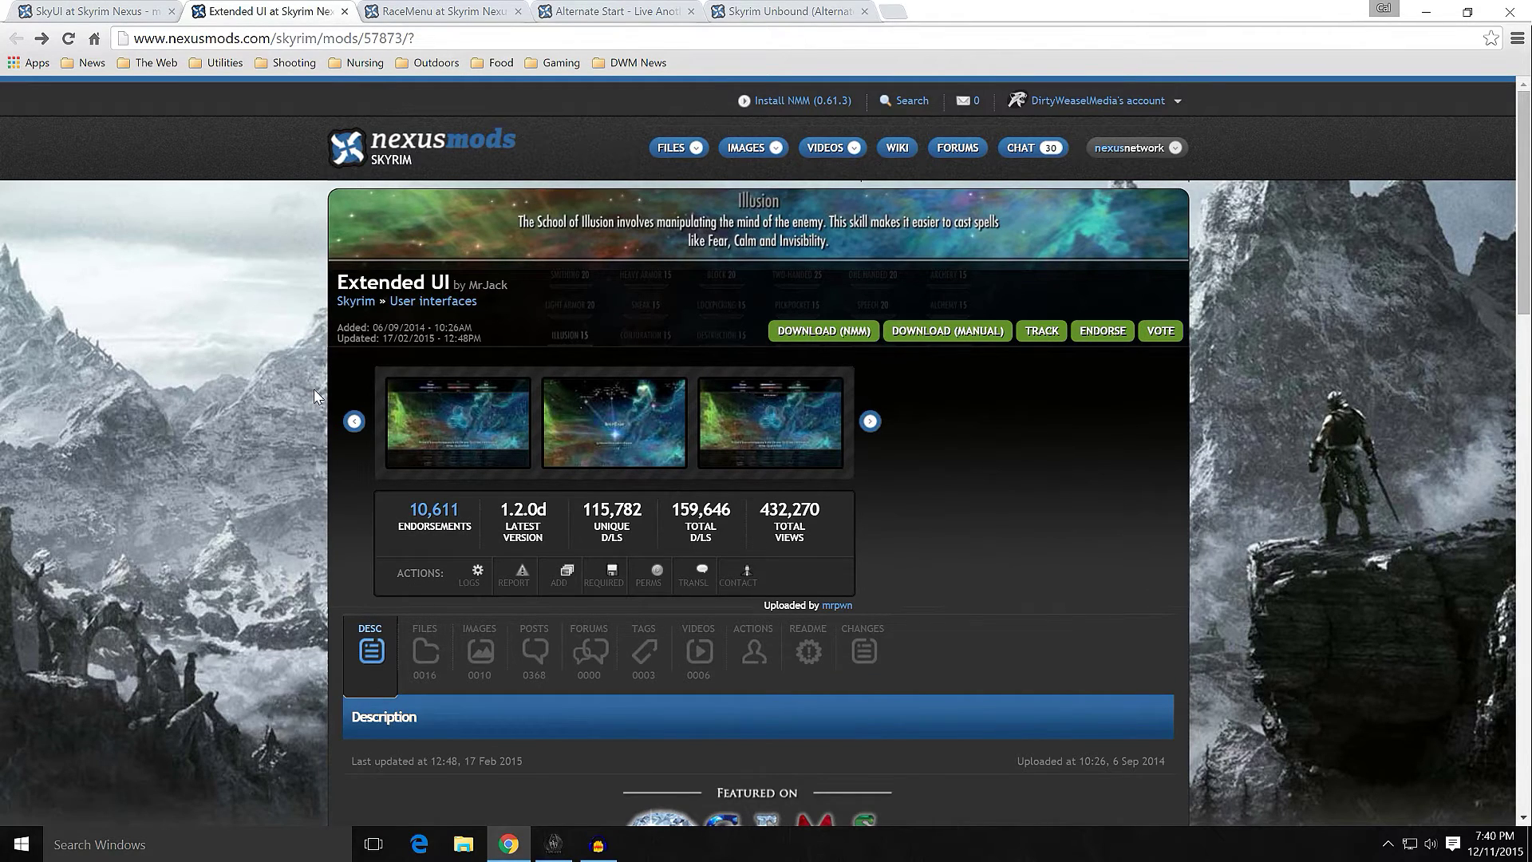
Step: Browse the Extended UI page, previewing the skills-menu and skill-tree screenshots, then return to Mod Organizer
{"action": "scroll", "coordinate": [313, 390], "scroll_direction": "down", "scroll_amount": 2}
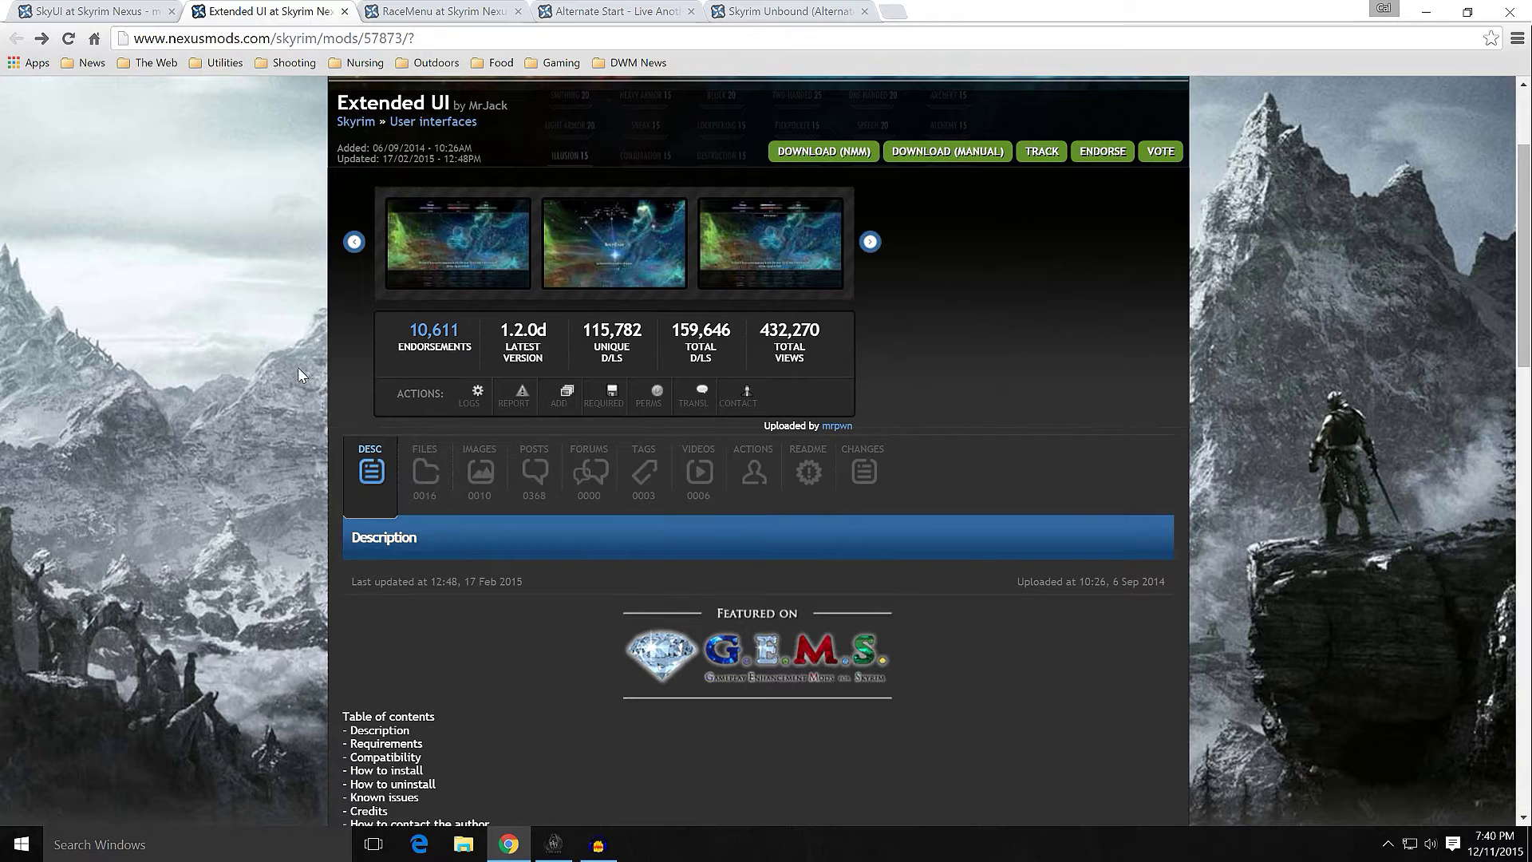
{"action": "left_click", "coordinate": [429, 245]}
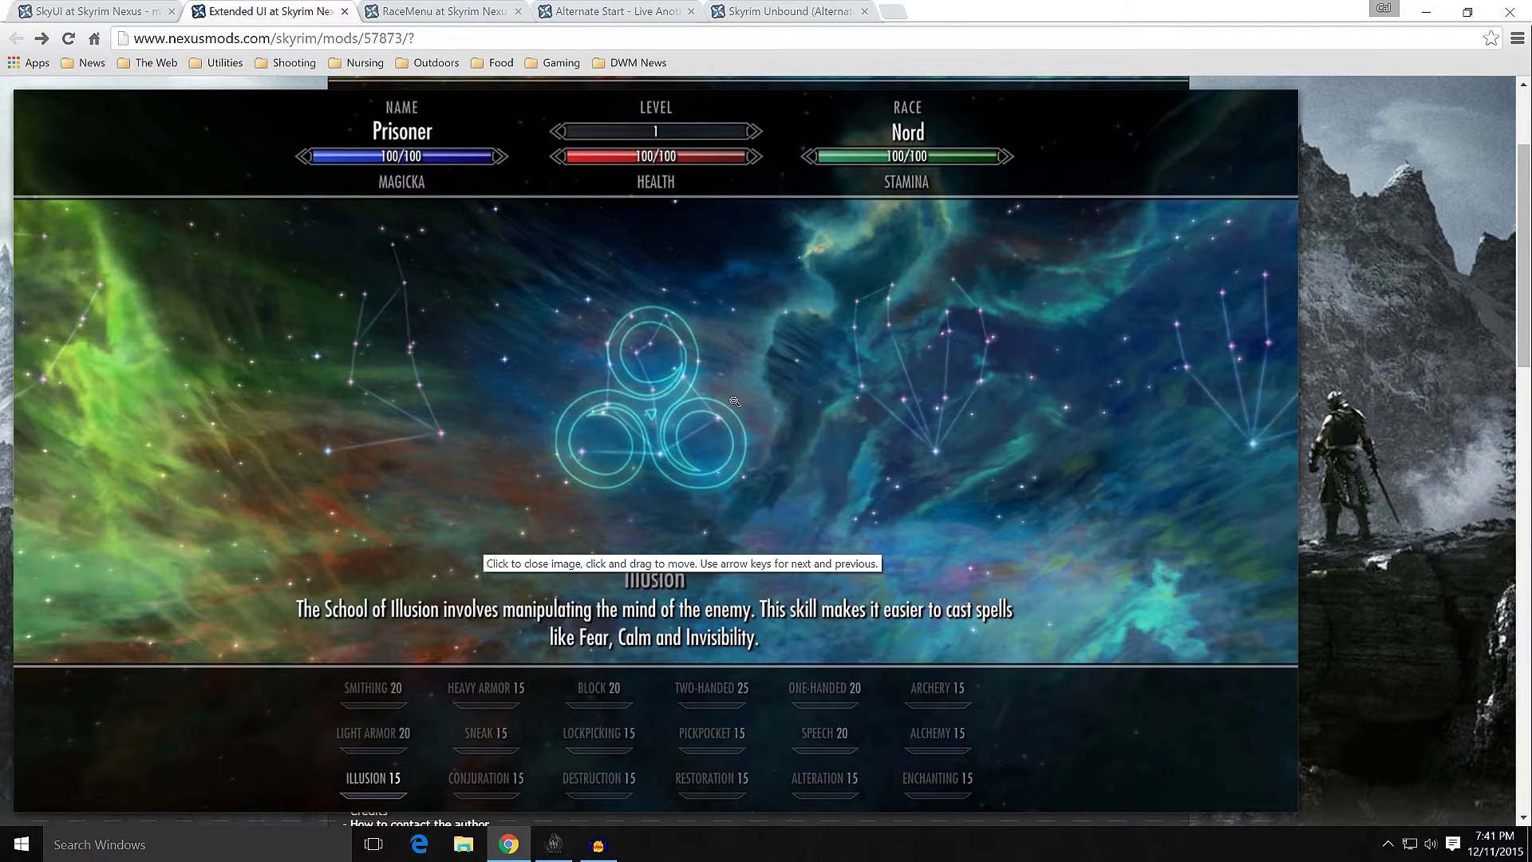
{"action": "left_click", "coordinate": [383, 238]}
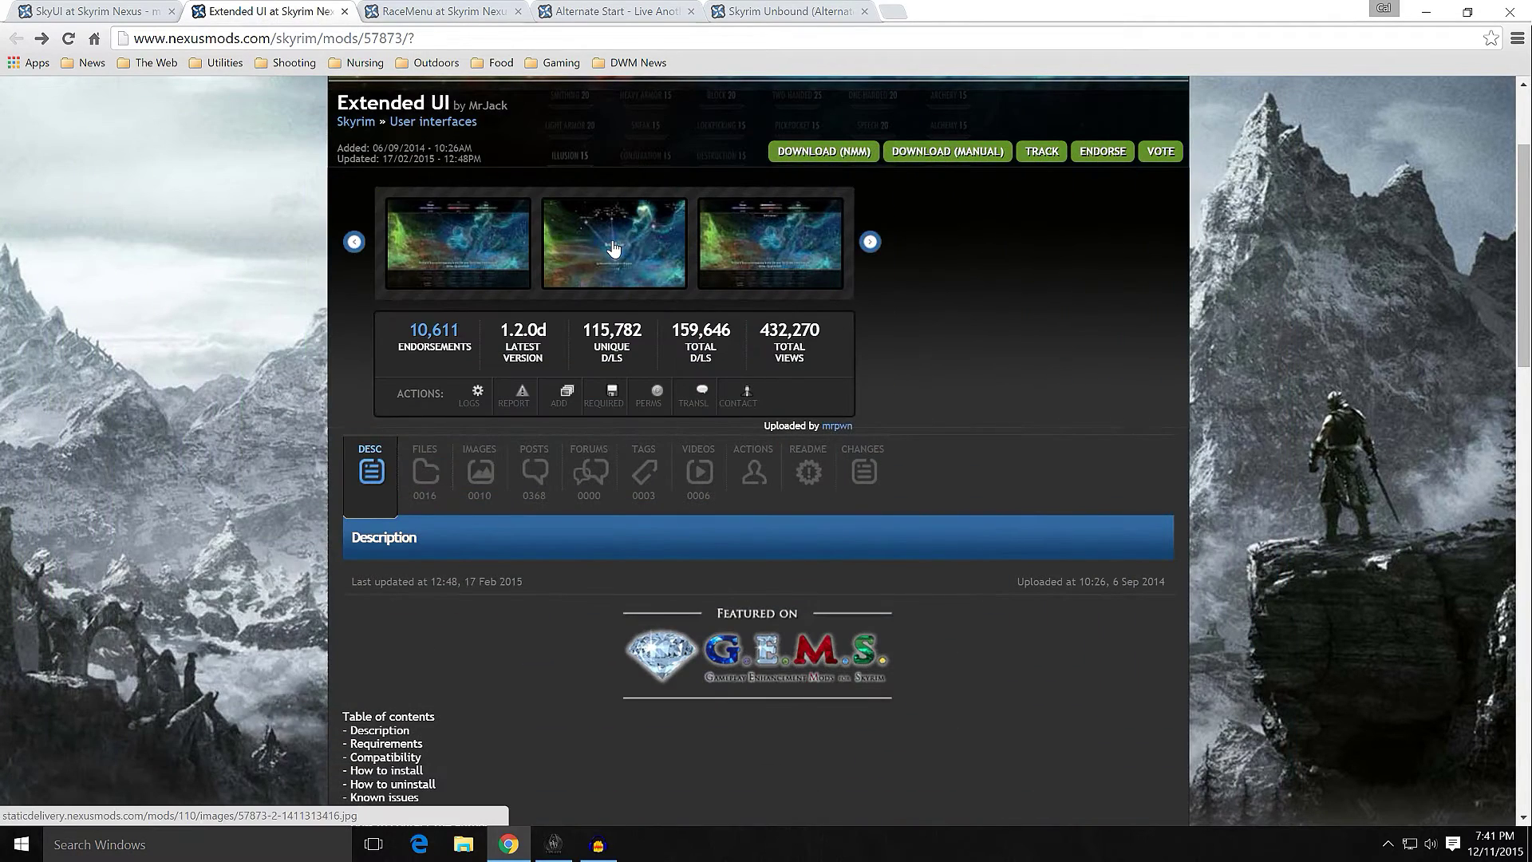
{"action": "left_click", "coordinate": [612, 244]}
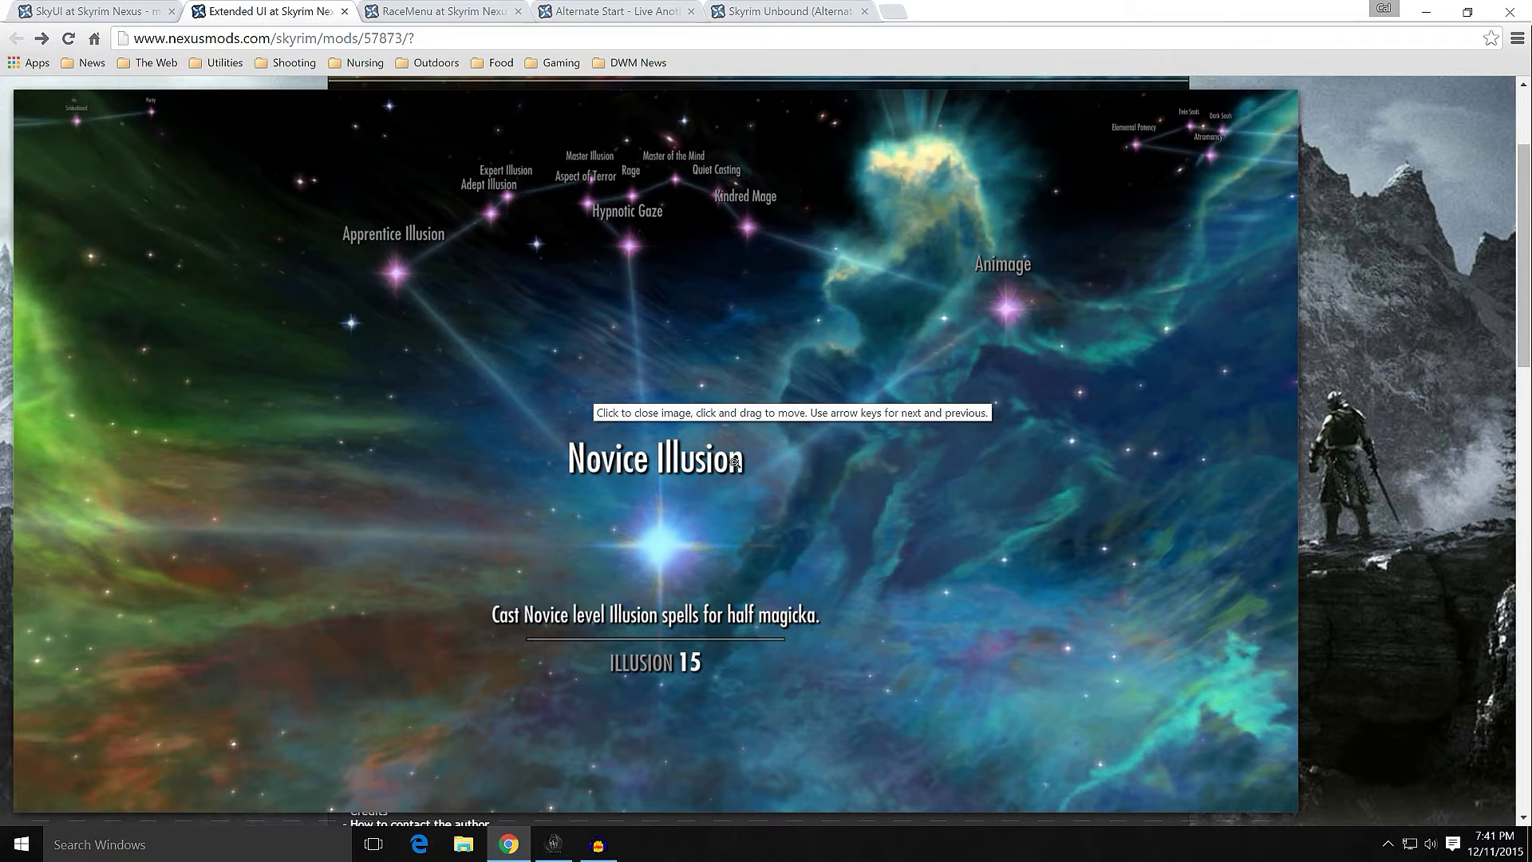
{"action": "left_click", "coordinate": [675, 376]}
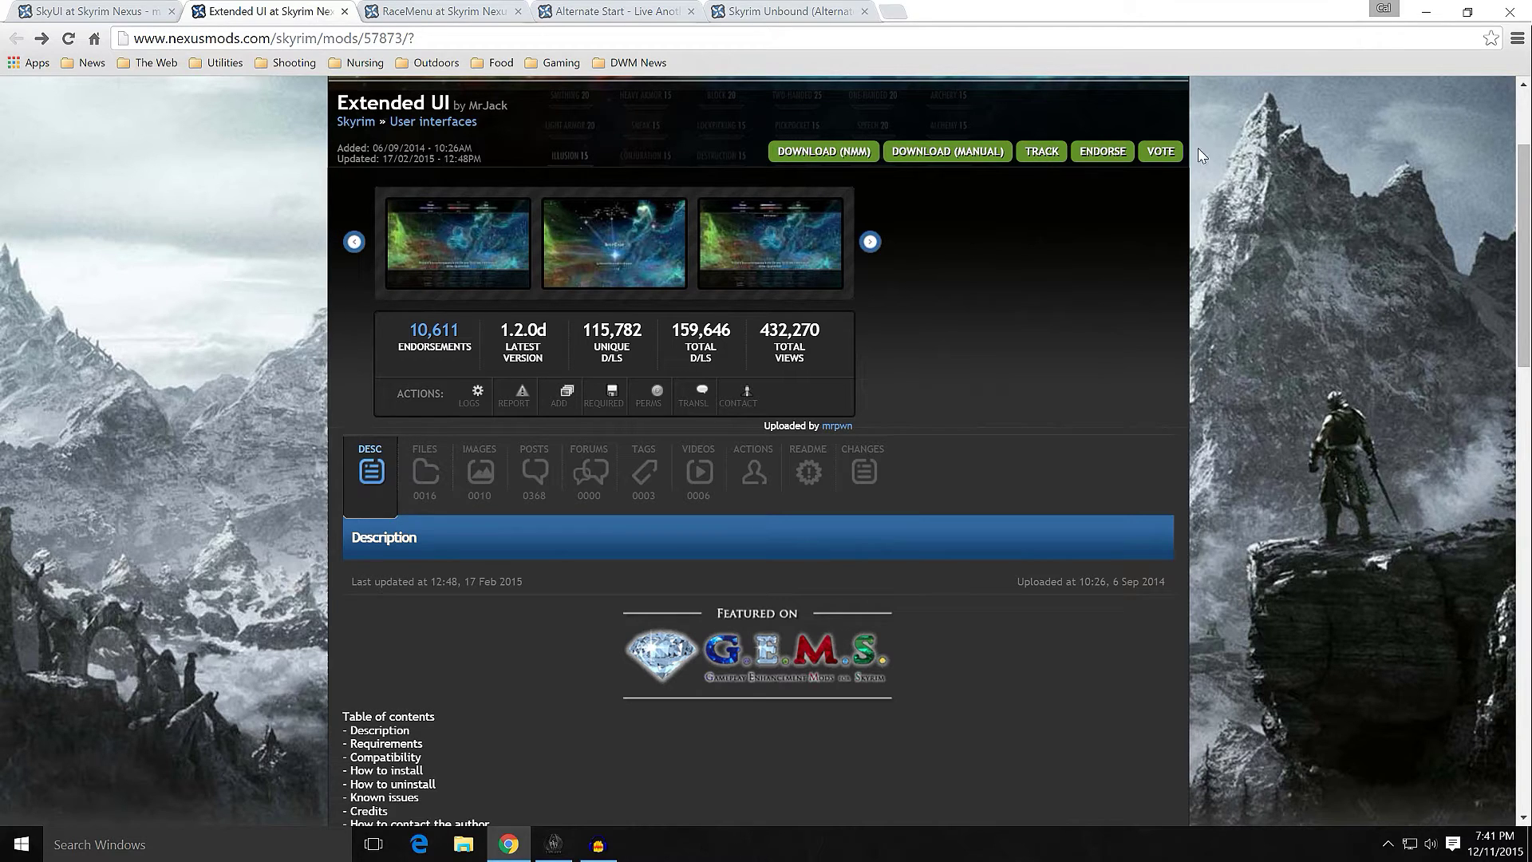
{"action": "left_click", "coordinate": [1425, 13]}
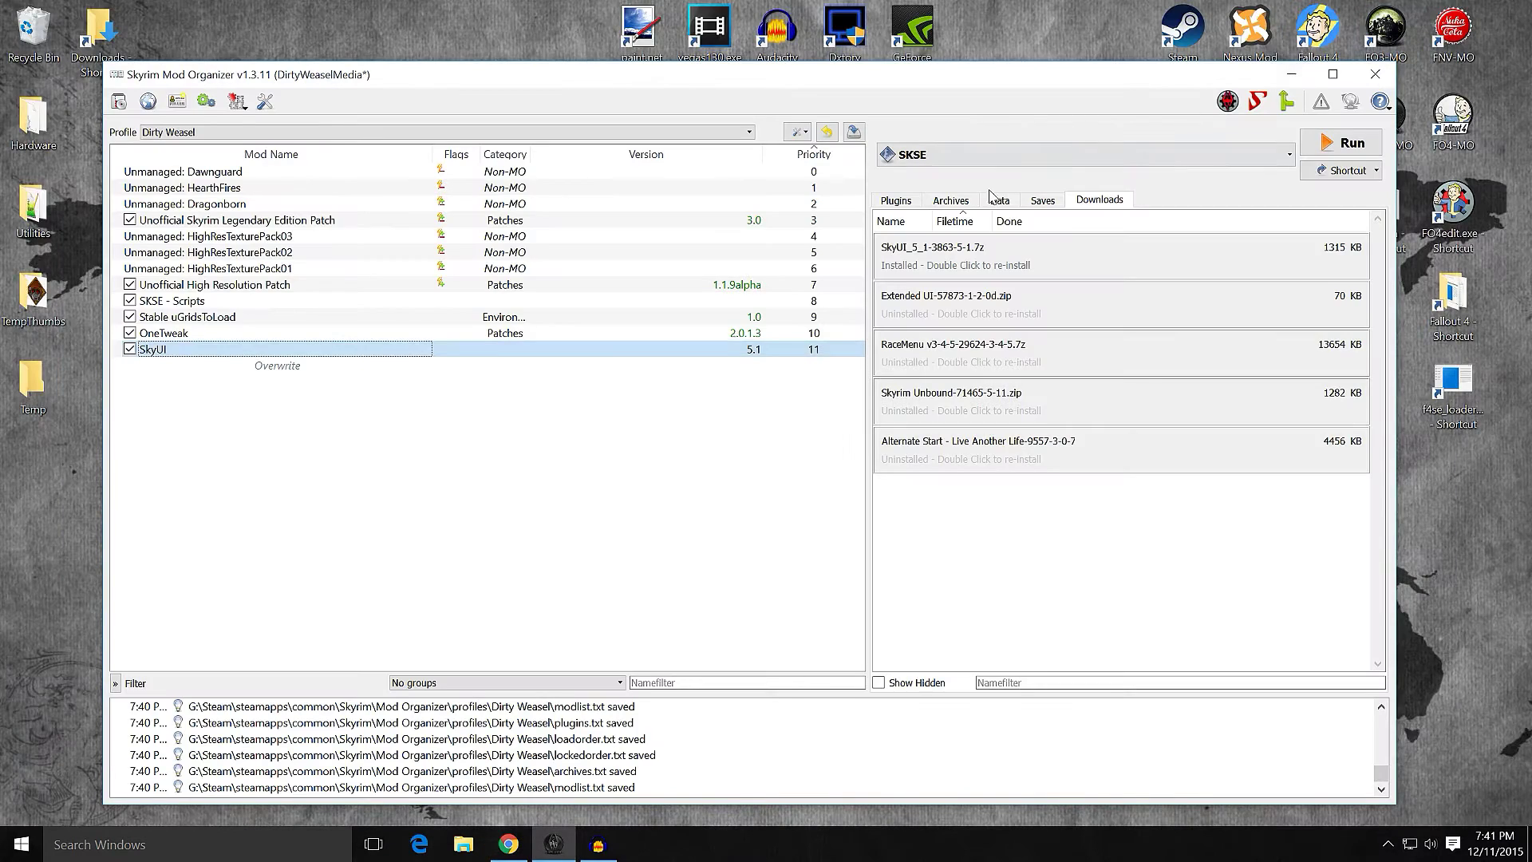
Step: Remove the SkyUI archive from Downloads and manually install Extended UI 1.2d as mod 12
{"action": "right_click", "coordinate": [957, 264]}
{"action": "left_click", "coordinate": [989, 306]}
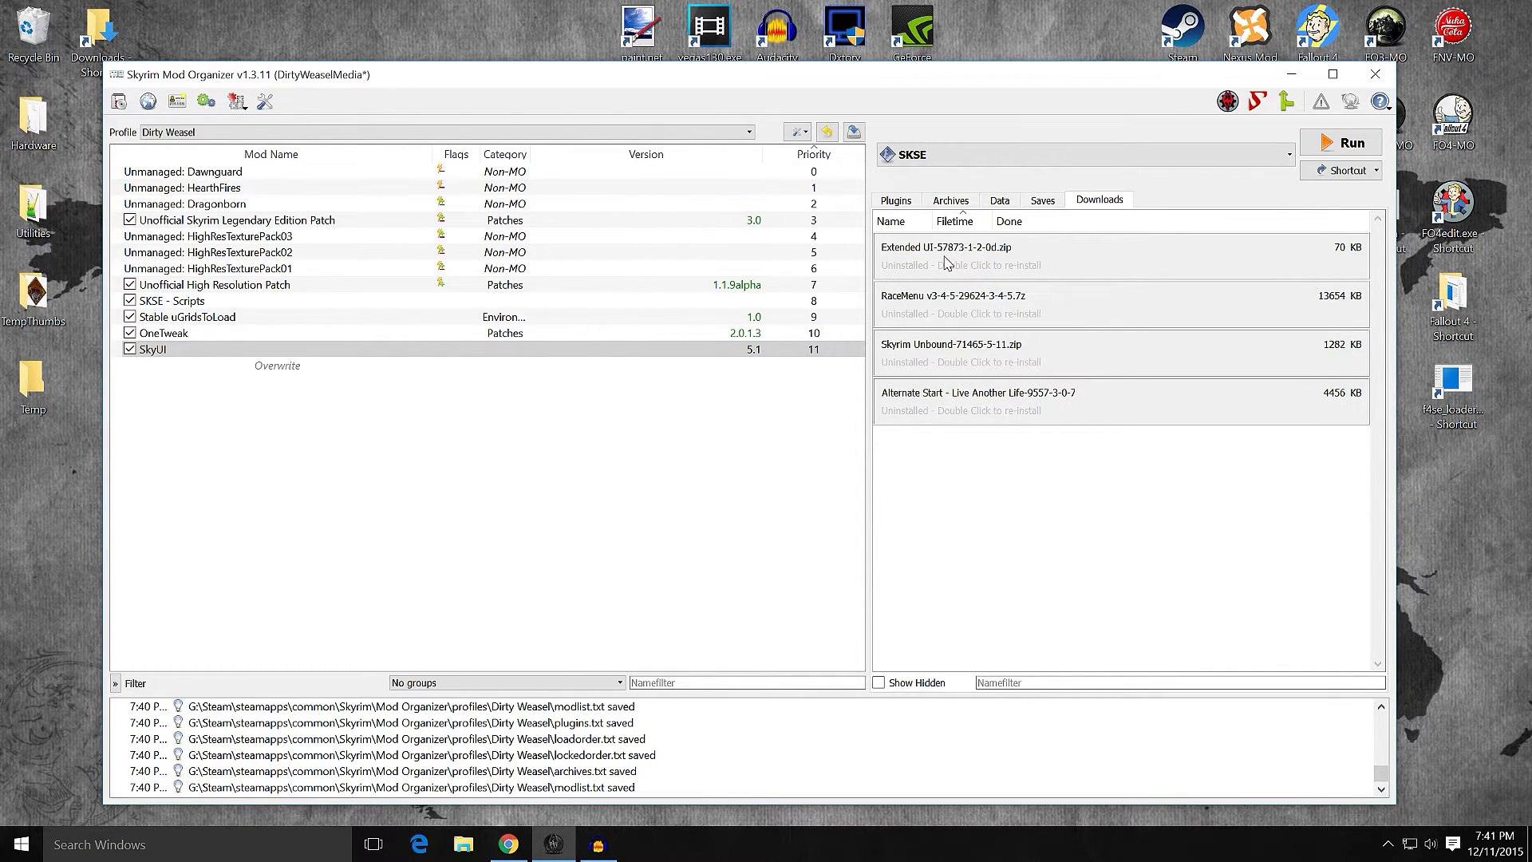
{"action": "double_click", "coordinate": [945, 259]}
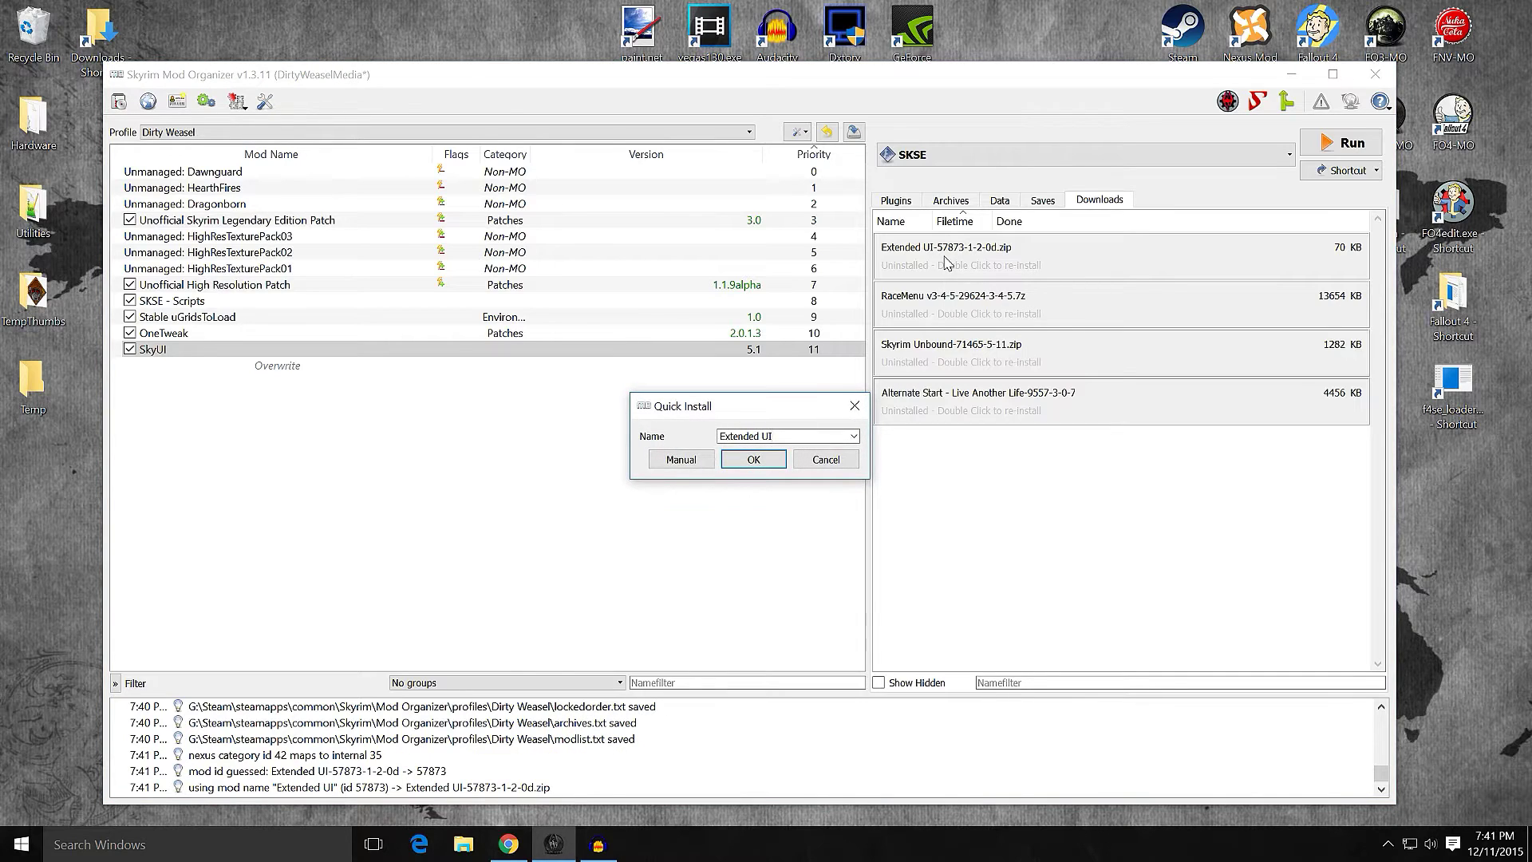
{"action": "left_click", "coordinate": [664, 463]}
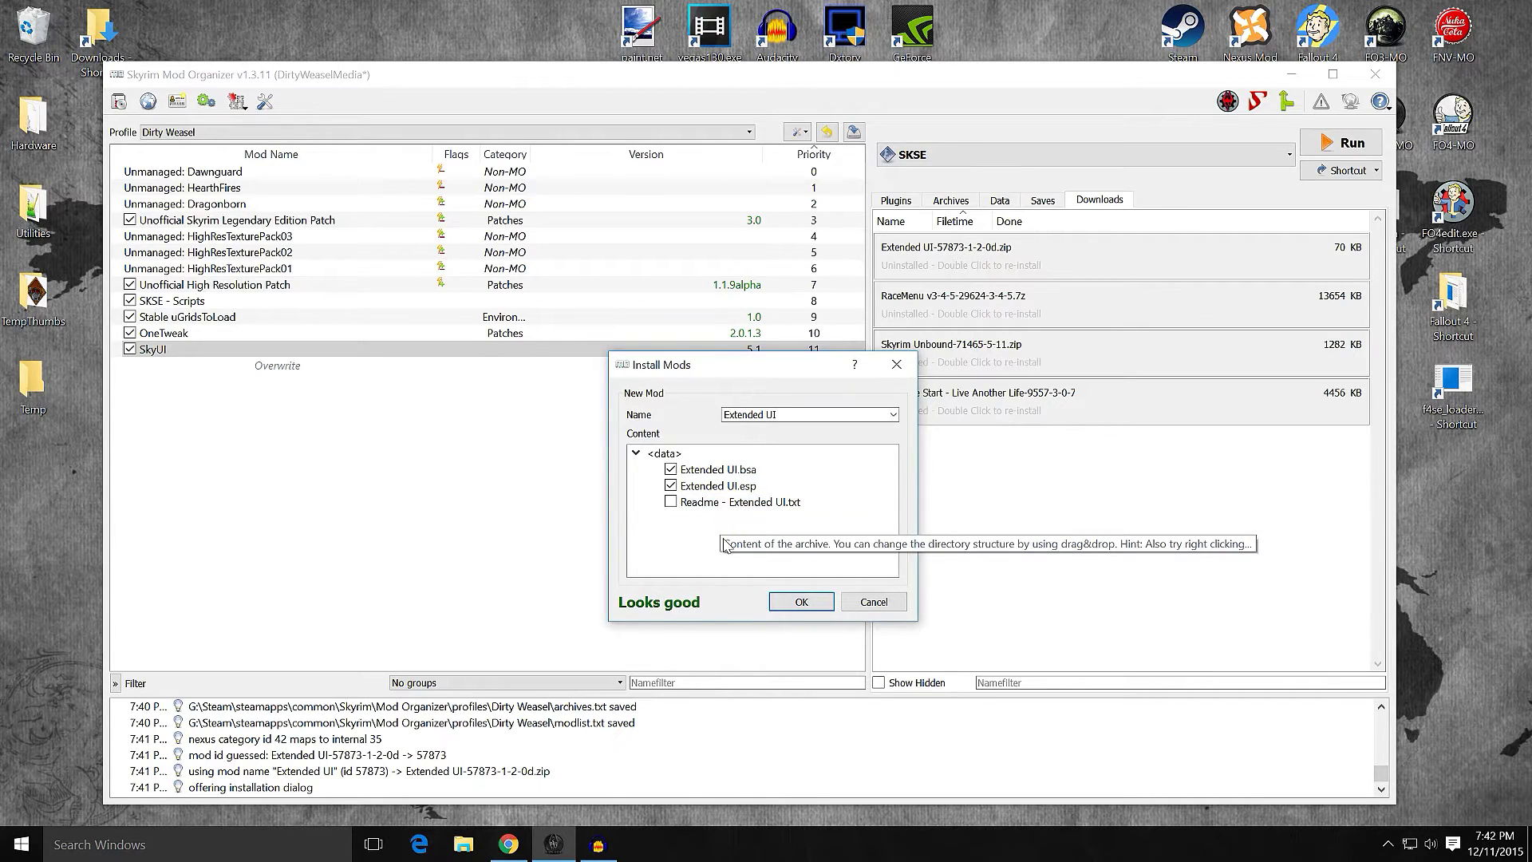
{"action": "left_click", "coordinate": [799, 603]}
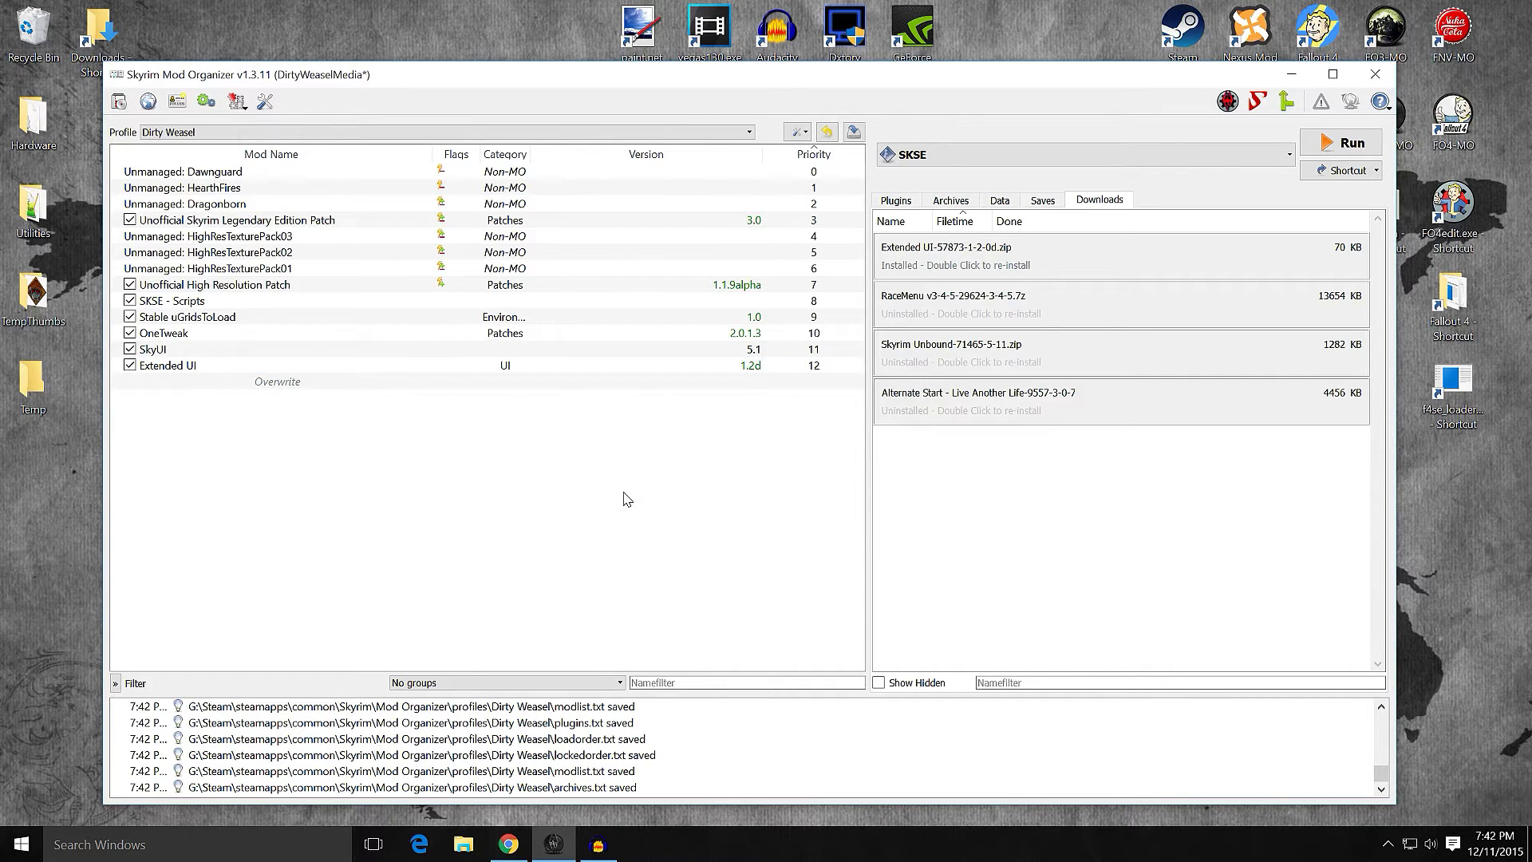
{"action": "left_click", "coordinate": [378, 352]}
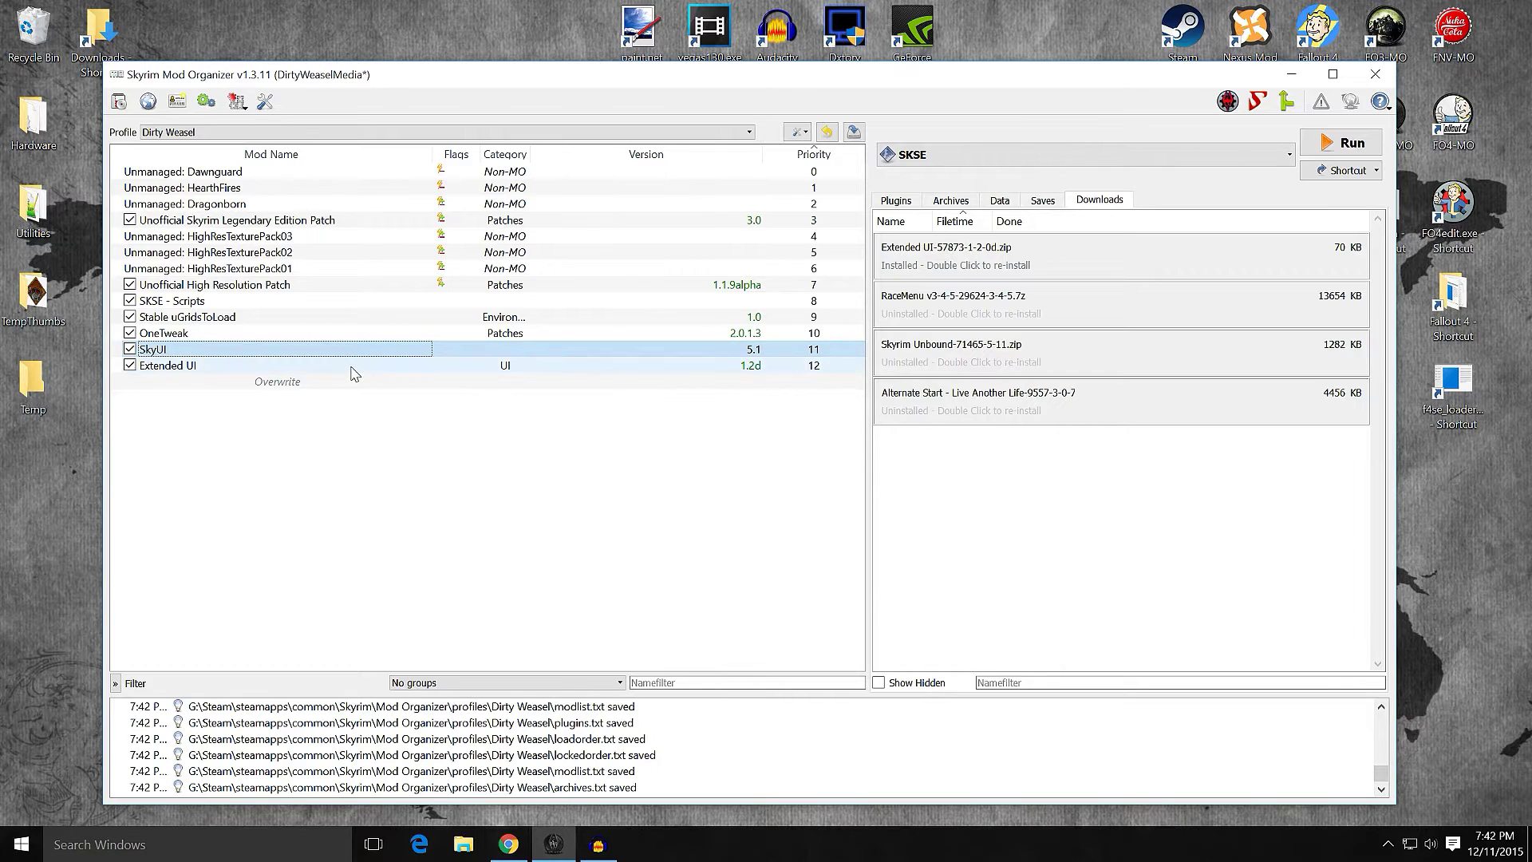
Step: Inspect SkyUI's Filetree in its mod information window, then close it
{"action": "double_click", "coordinate": [358, 349]}
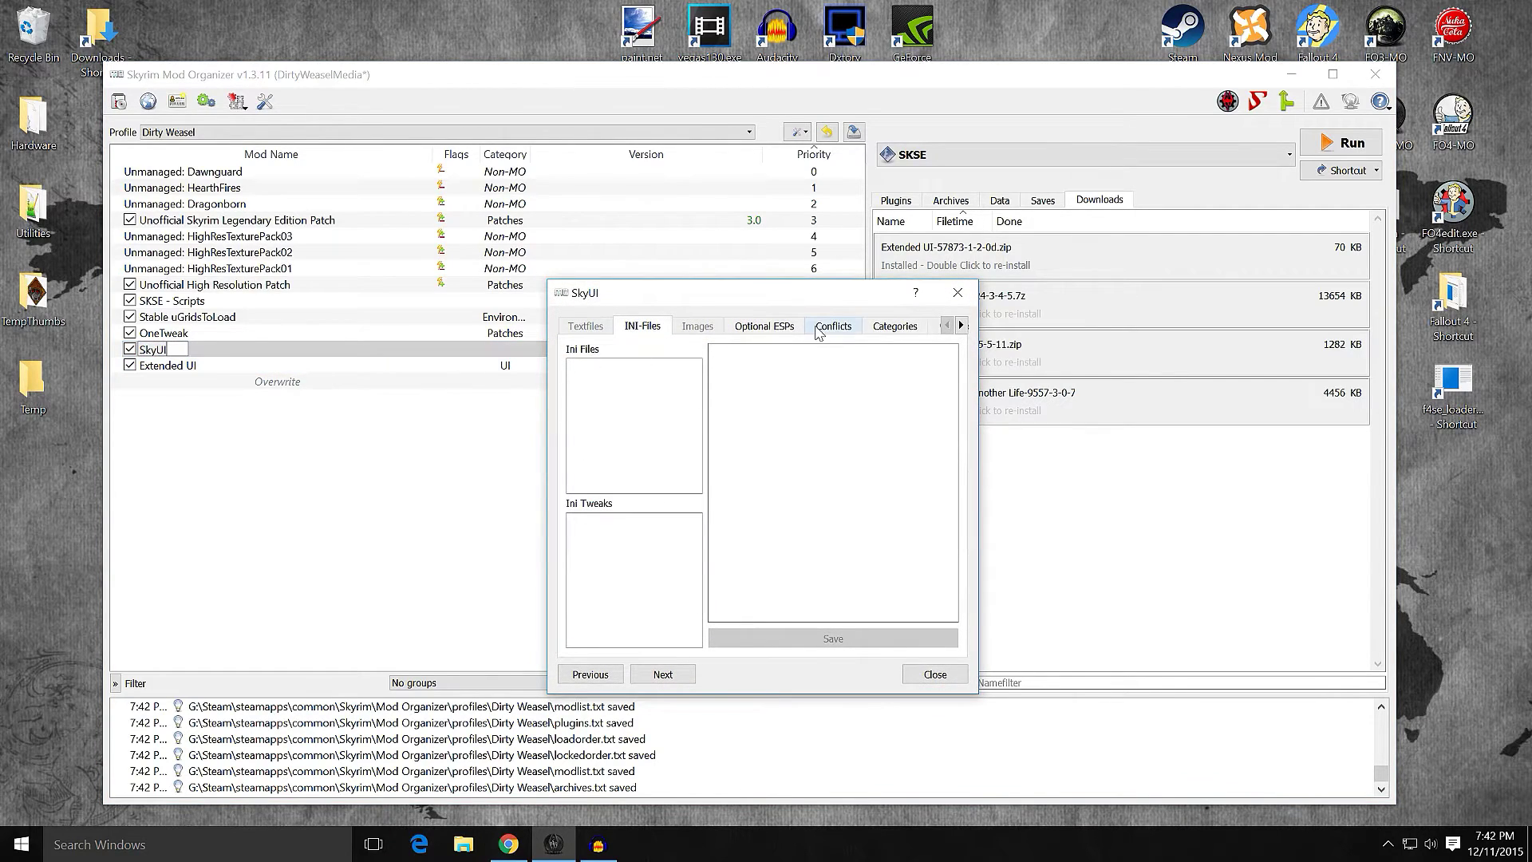
{"action": "left_click", "coordinate": [961, 325]}
{"action": "left_click", "coordinate": [961, 324]}
{"action": "left_click", "coordinate": [962, 324]}
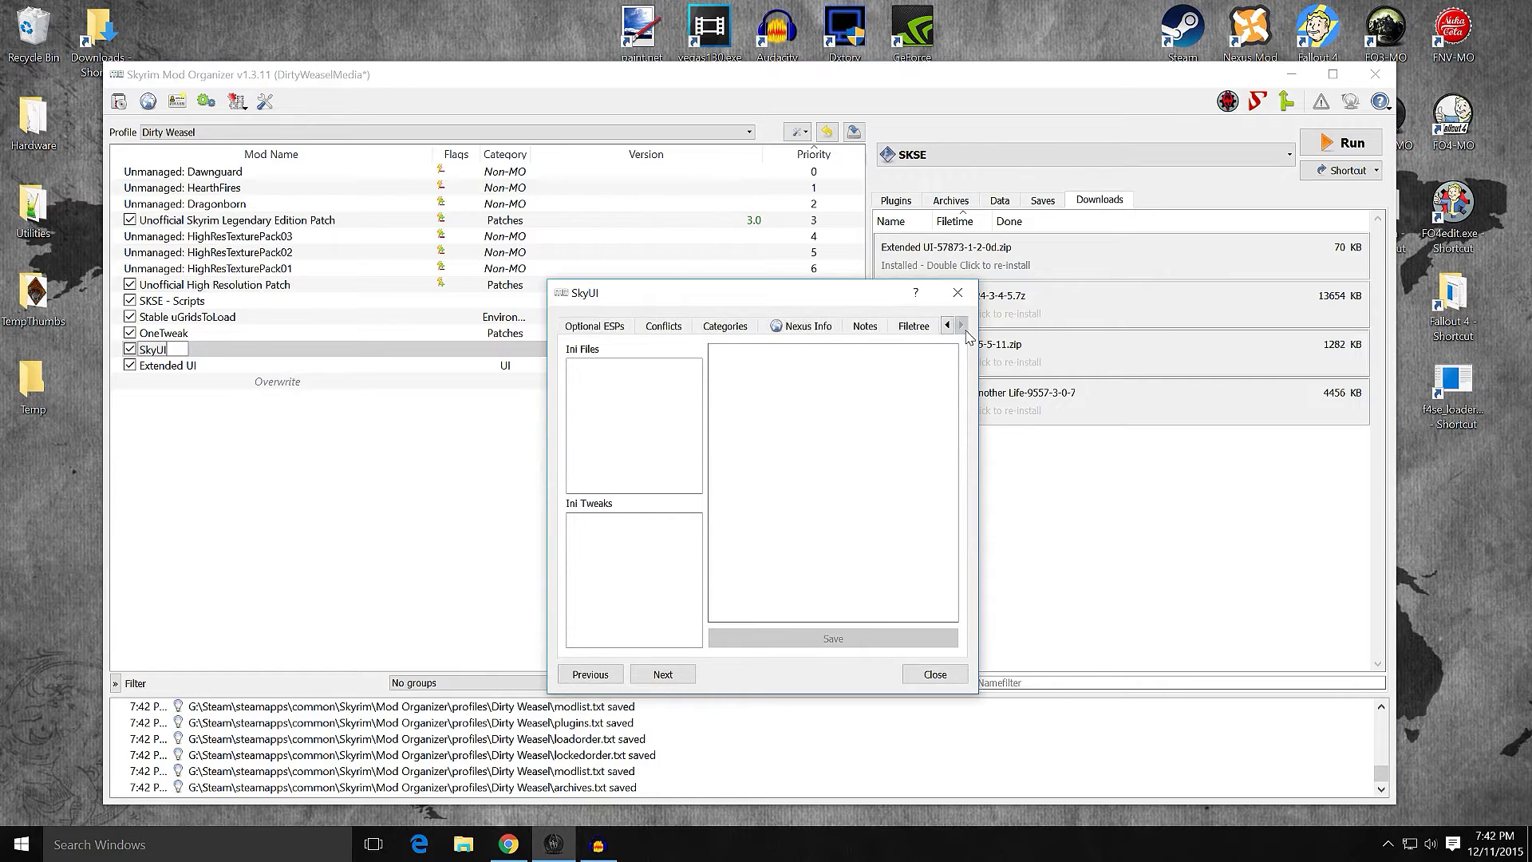
{"action": "left_click", "coordinate": [925, 327]}
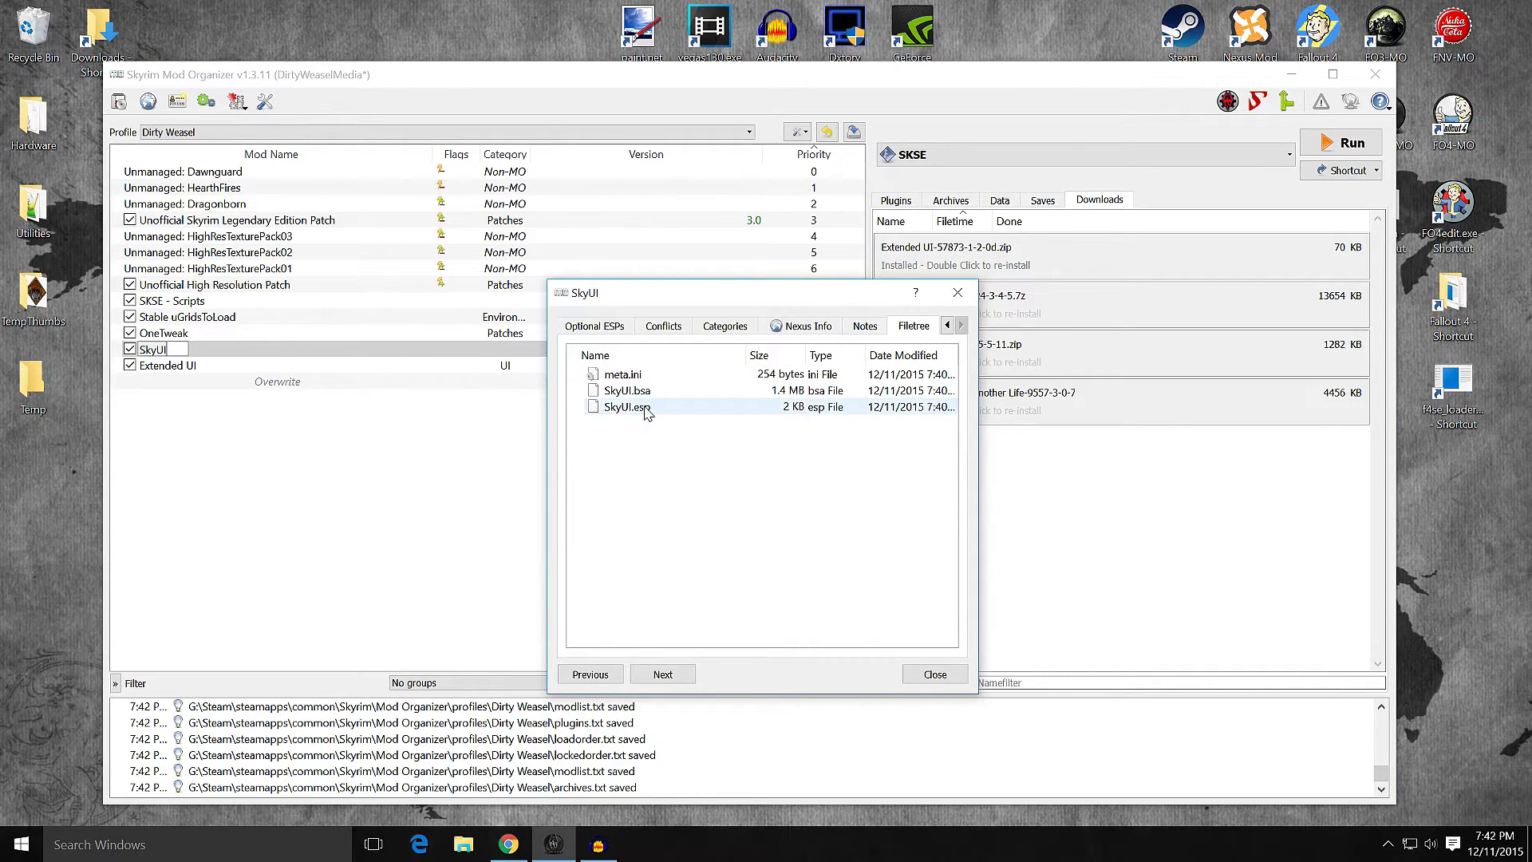
{"action": "left_click", "coordinate": [945, 327]}
{"action": "left_click", "coordinate": [946, 326]}
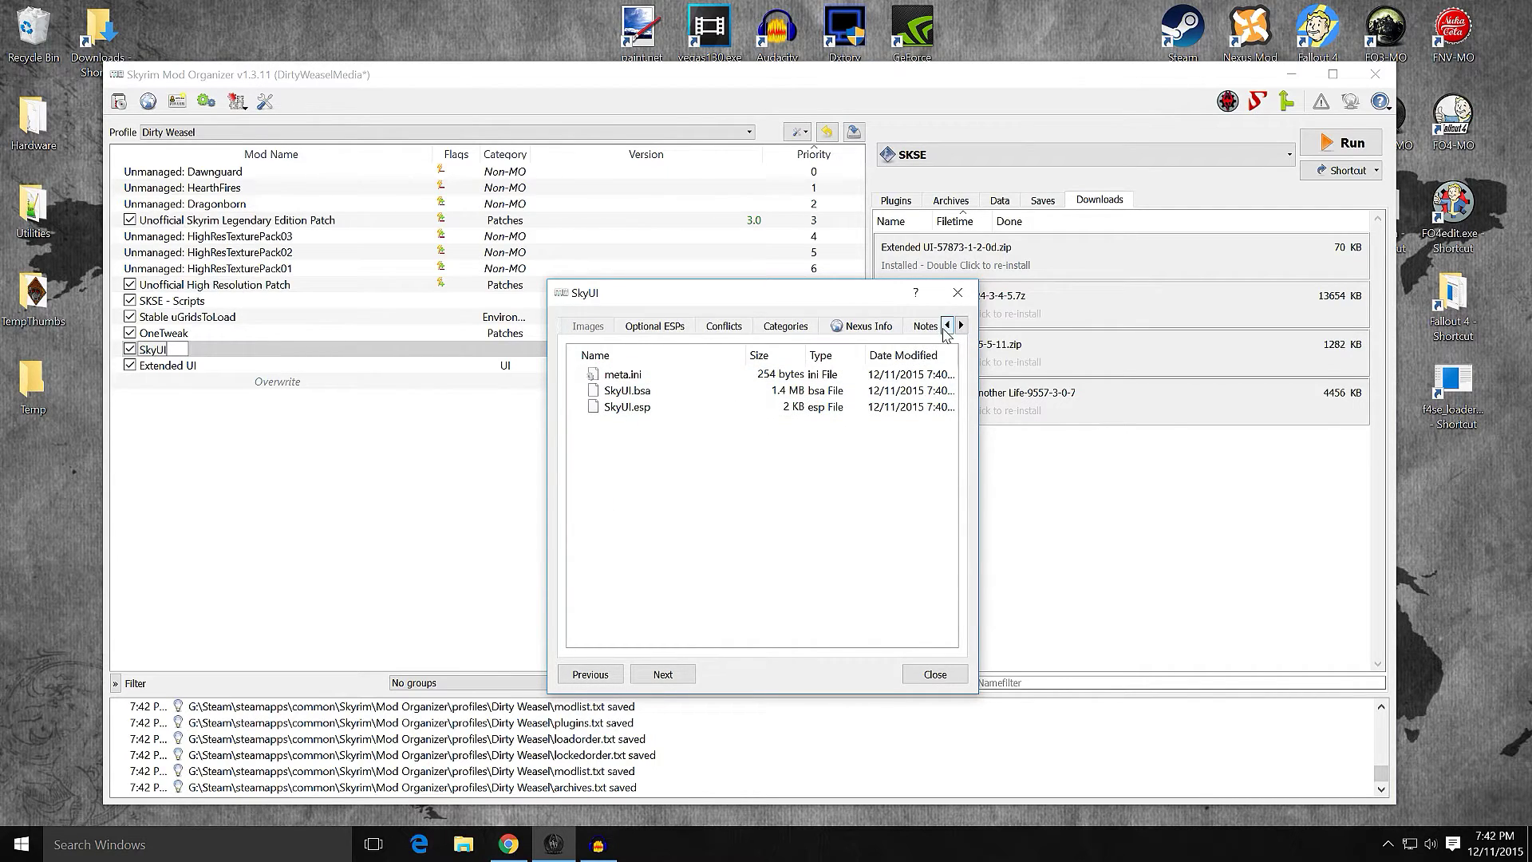
{"action": "left_click", "coordinate": [932, 673]}
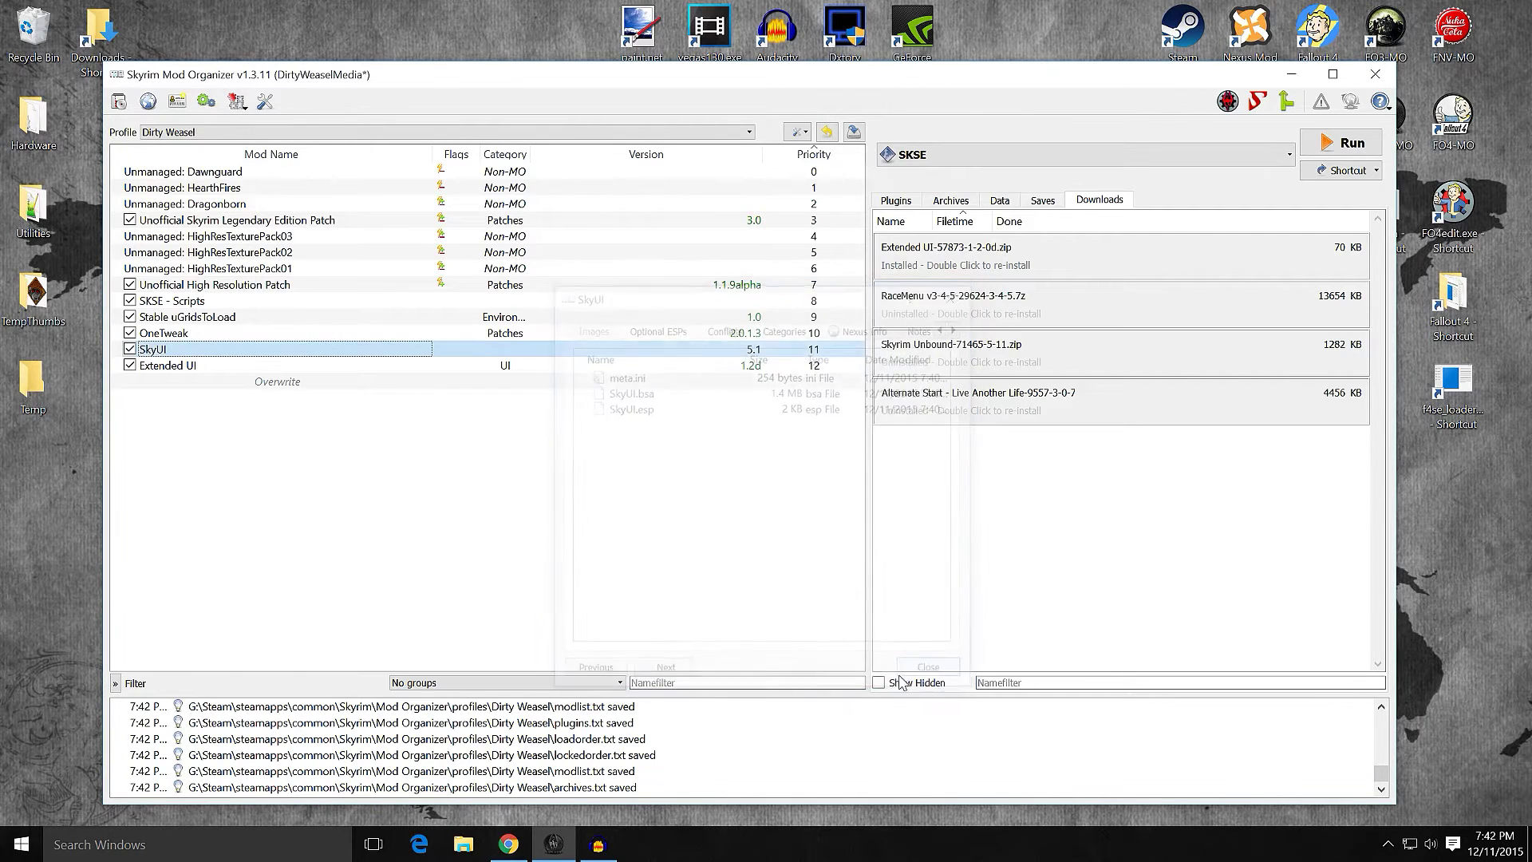
Step: Inspect Extended UI's Filetree in its mod information window, then close it
{"action": "double_click", "coordinate": [254, 367]}
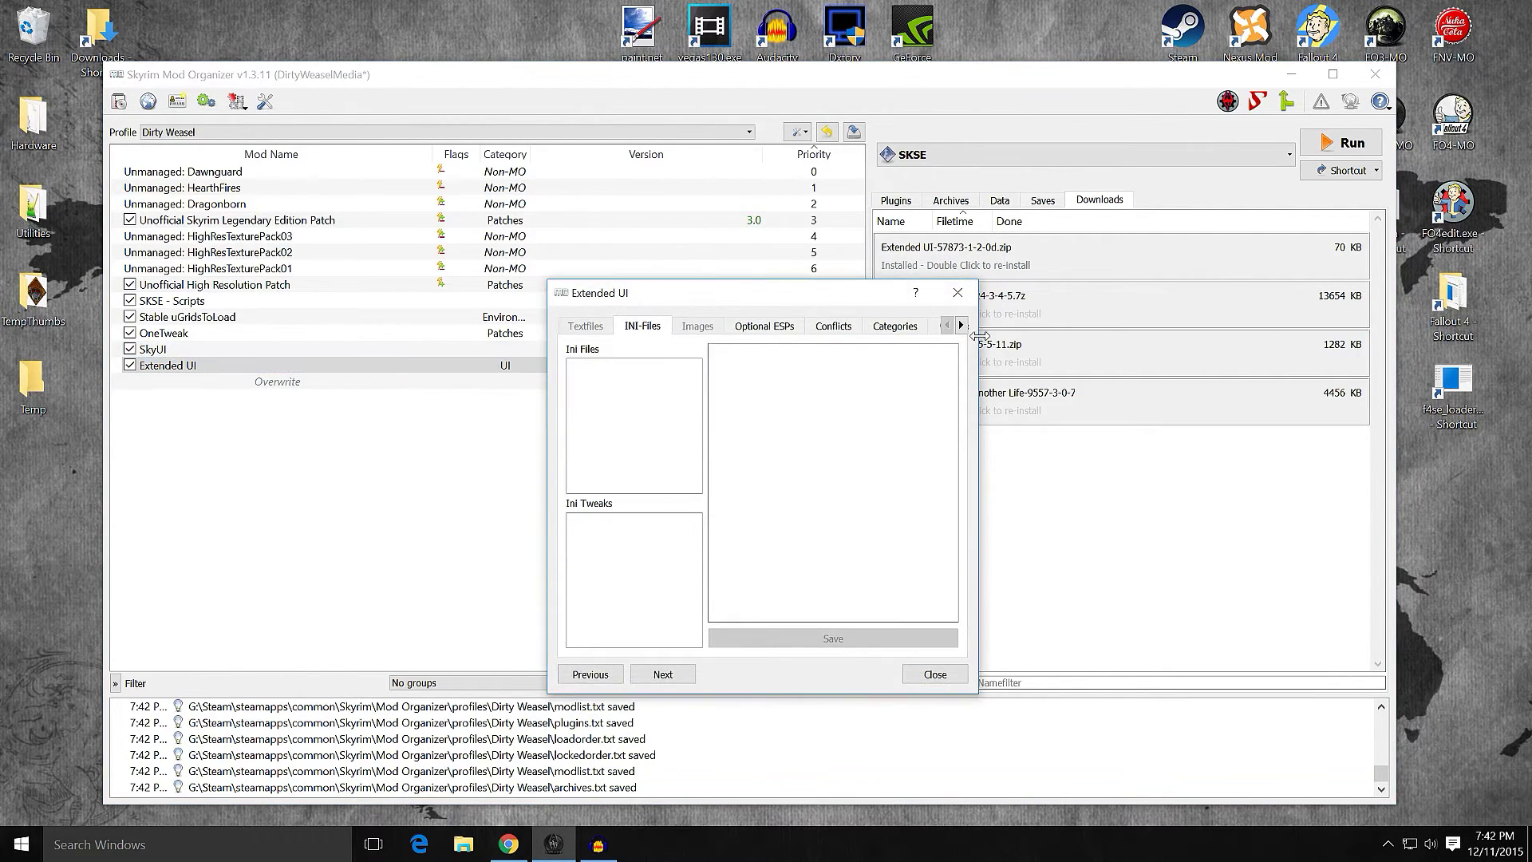
{"action": "left_click", "coordinate": [961, 326]}
{"action": "left_click", "coordinate": [960, 325]}
{"action": "left_click", "coordinate": [961, 326]}
{"action": "left_click", "coordinate": [913, 327]}
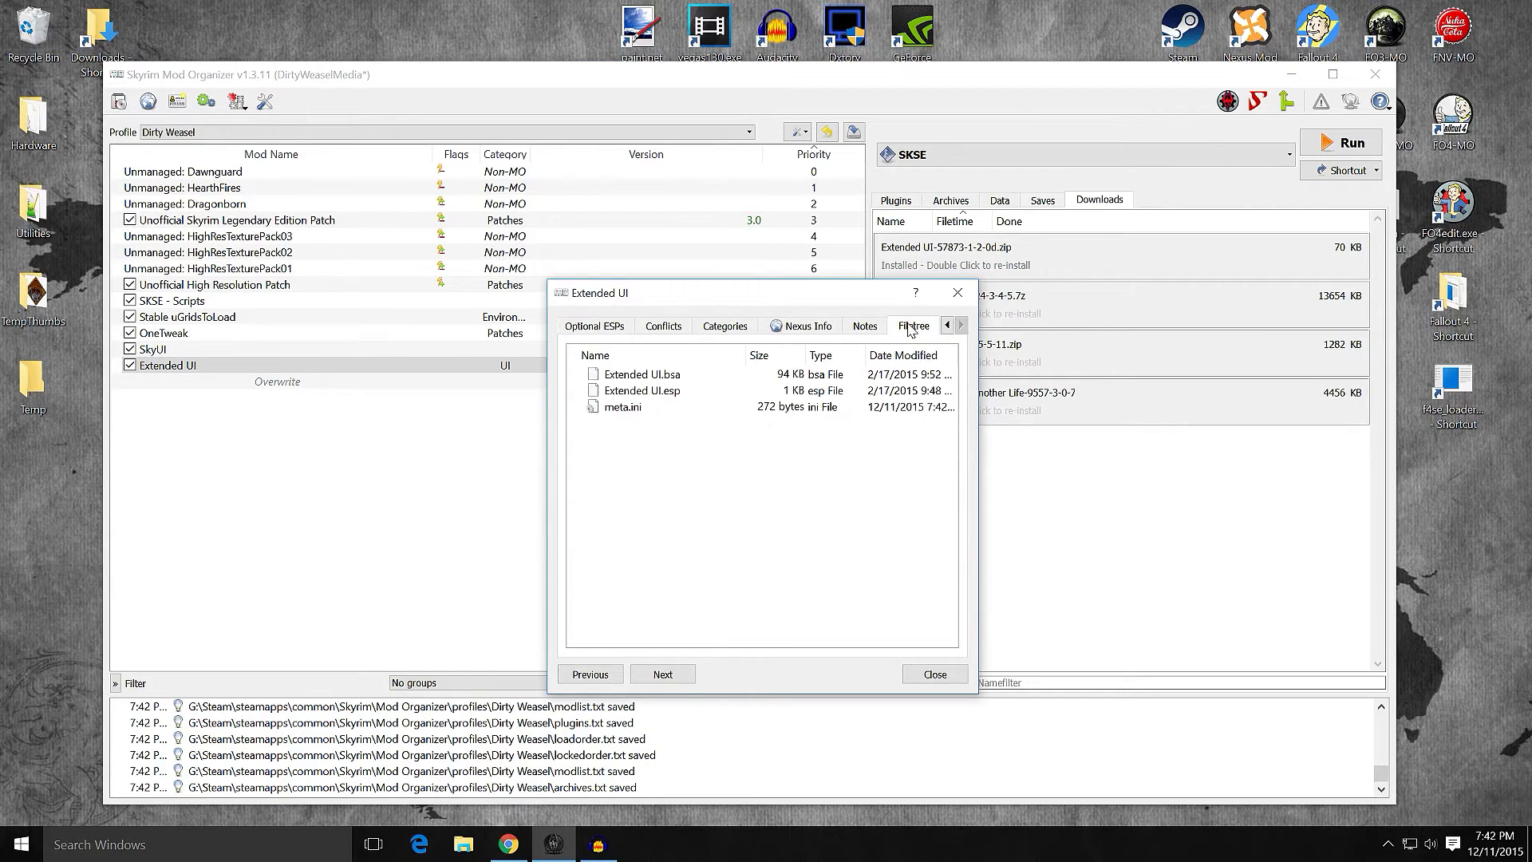
{"action": "left_click", "coordinate": [935, 674]}
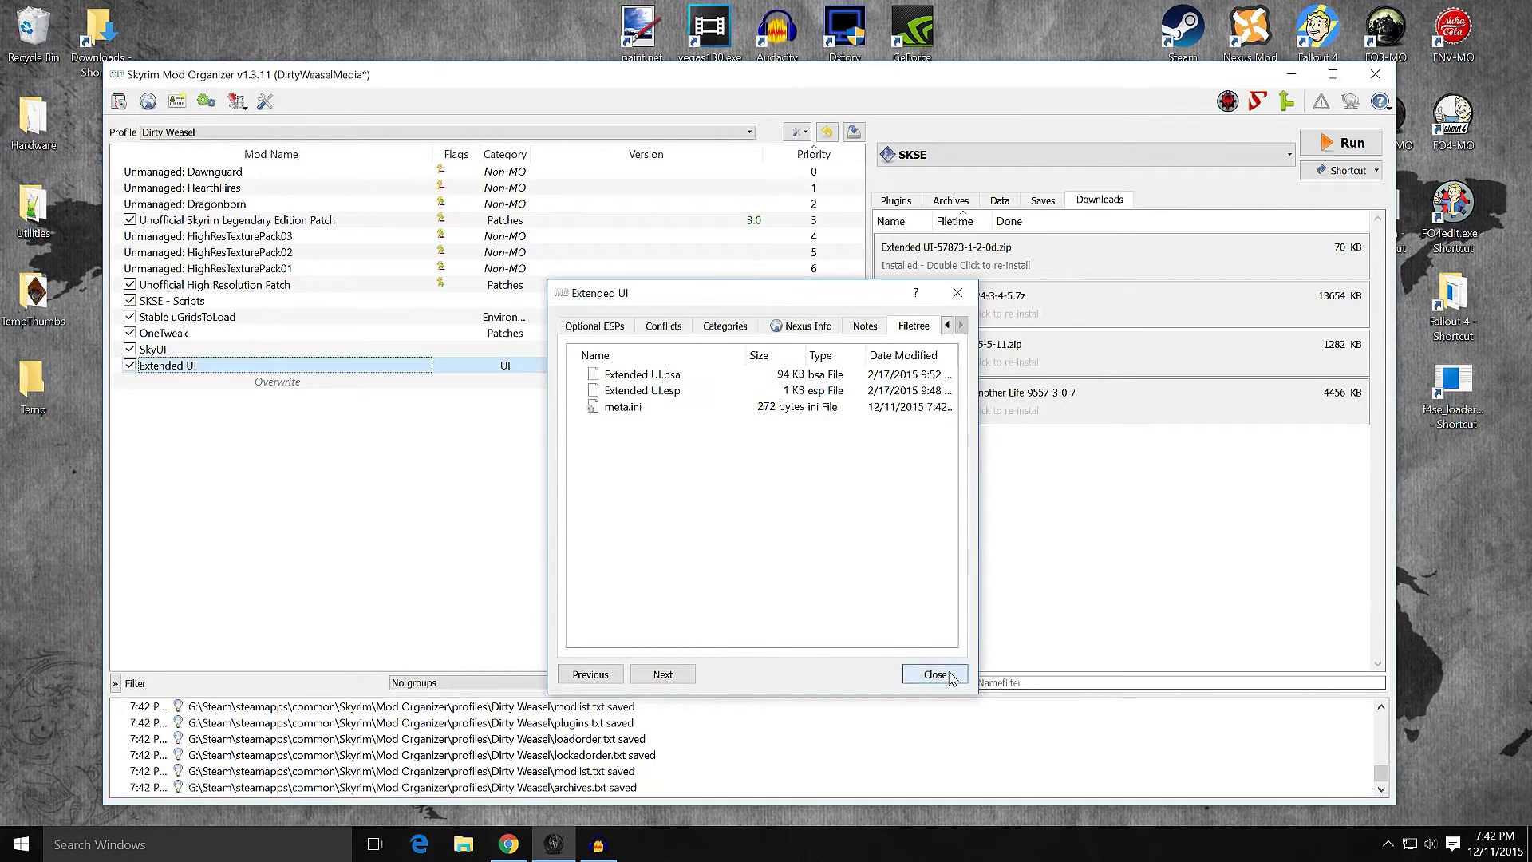
Step: Check the Plugins list, then remove the Extended UI archive from Downloads with Remove from View
{"action": "left_click", "coordinate": [897, 200]}
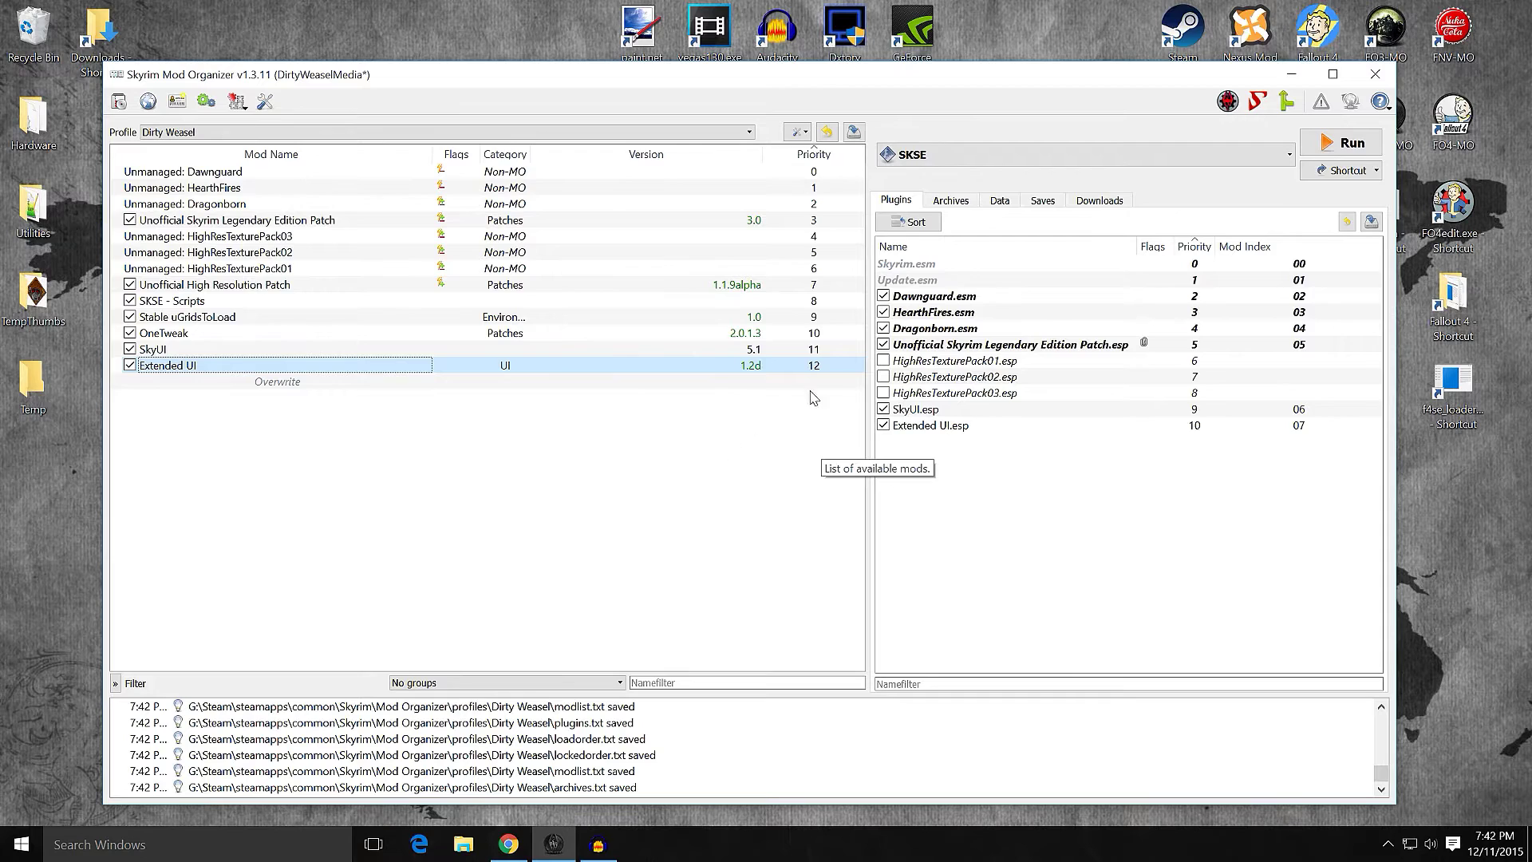
{"action": "left_click", "coordinate": [1098, 201]}
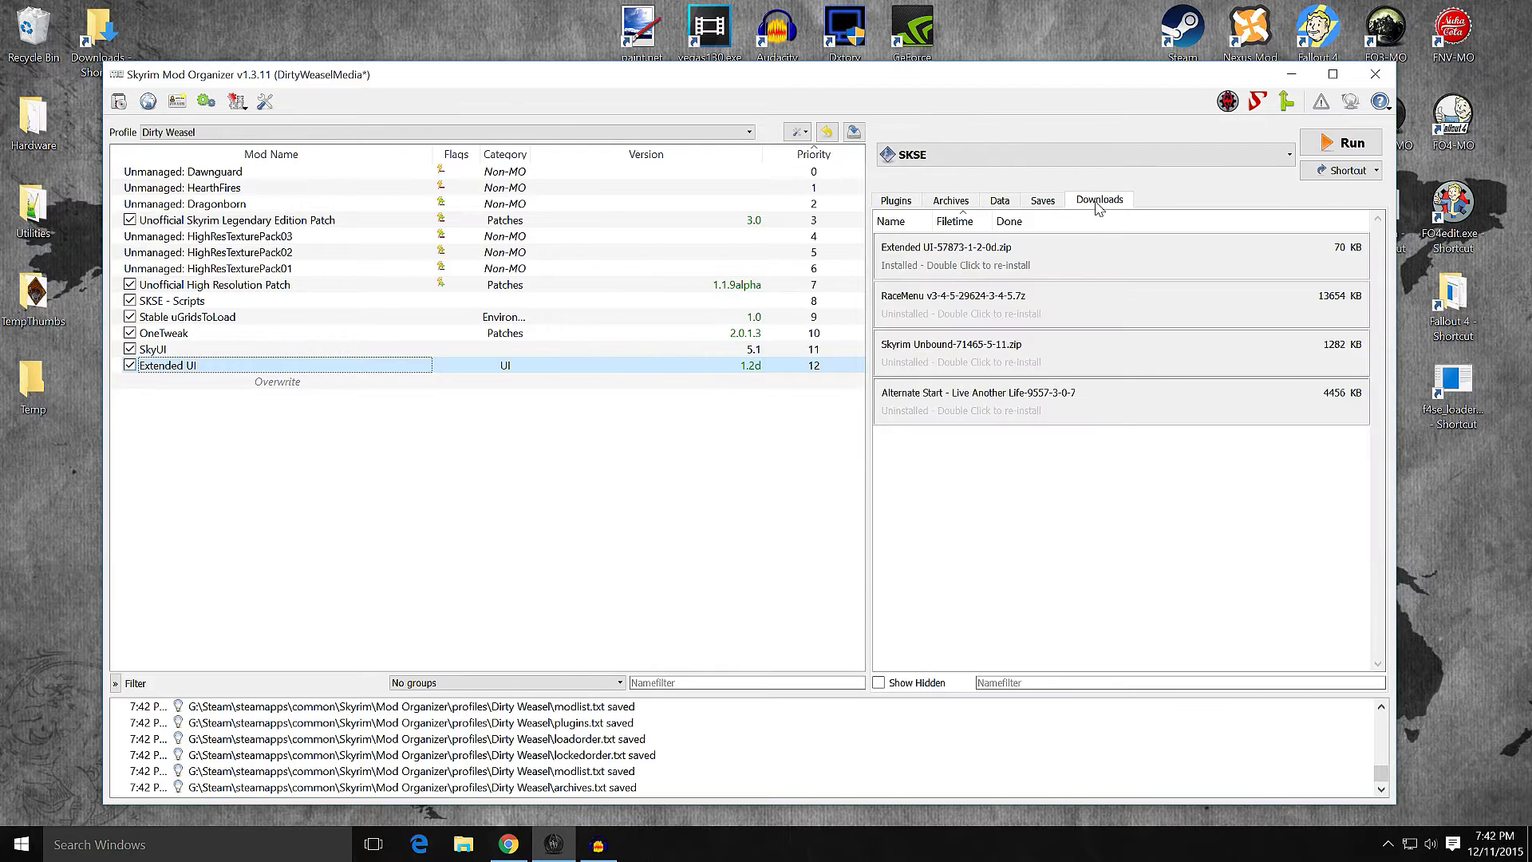
{"action": "right_click", "coordinate": [1000, 272]}
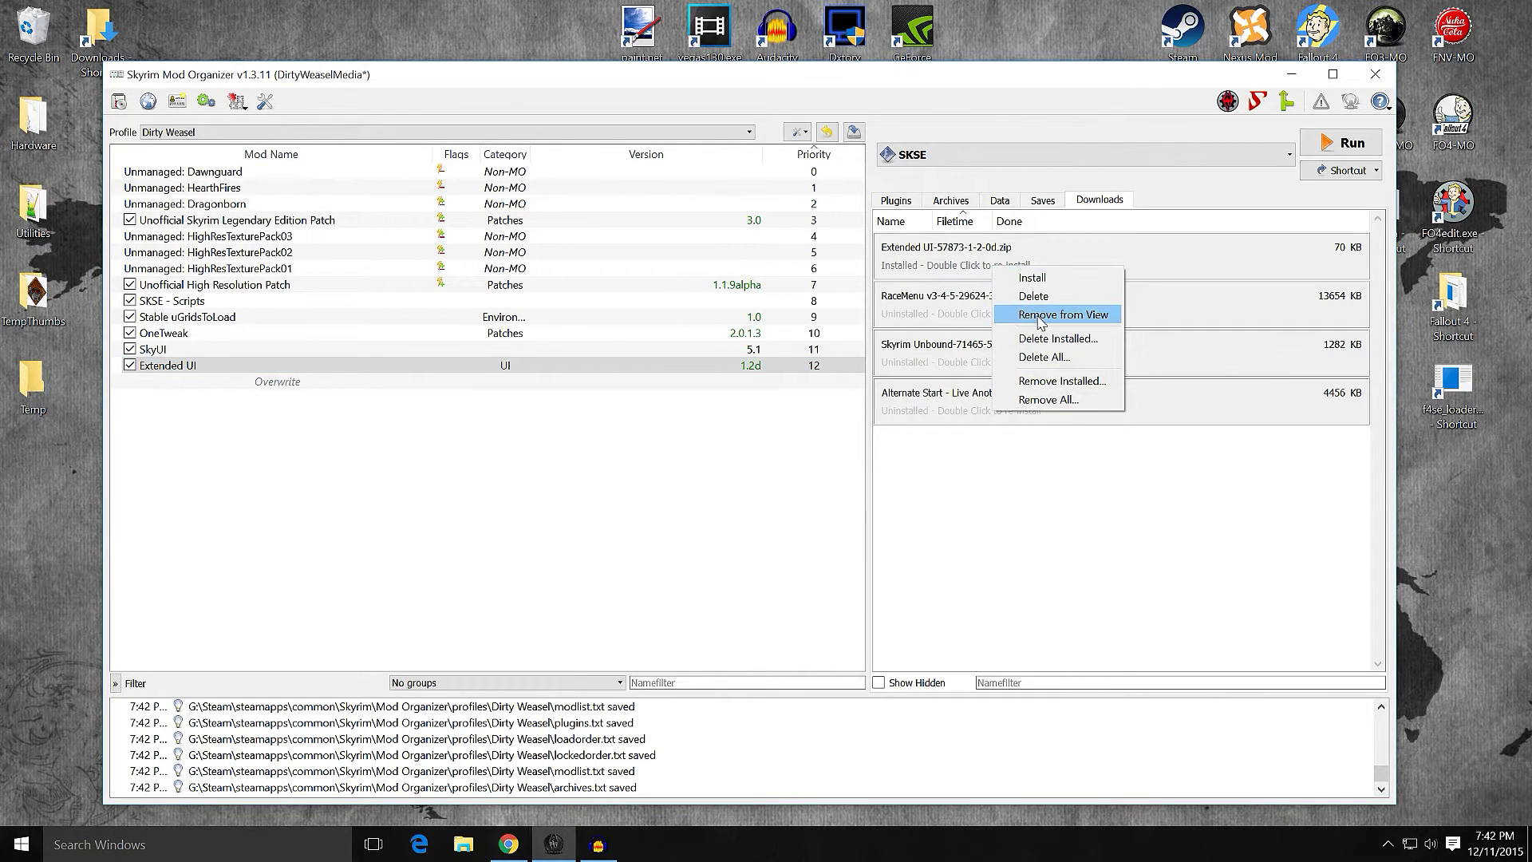
{"action": "left_click", "coordinate": [1045, 315]}
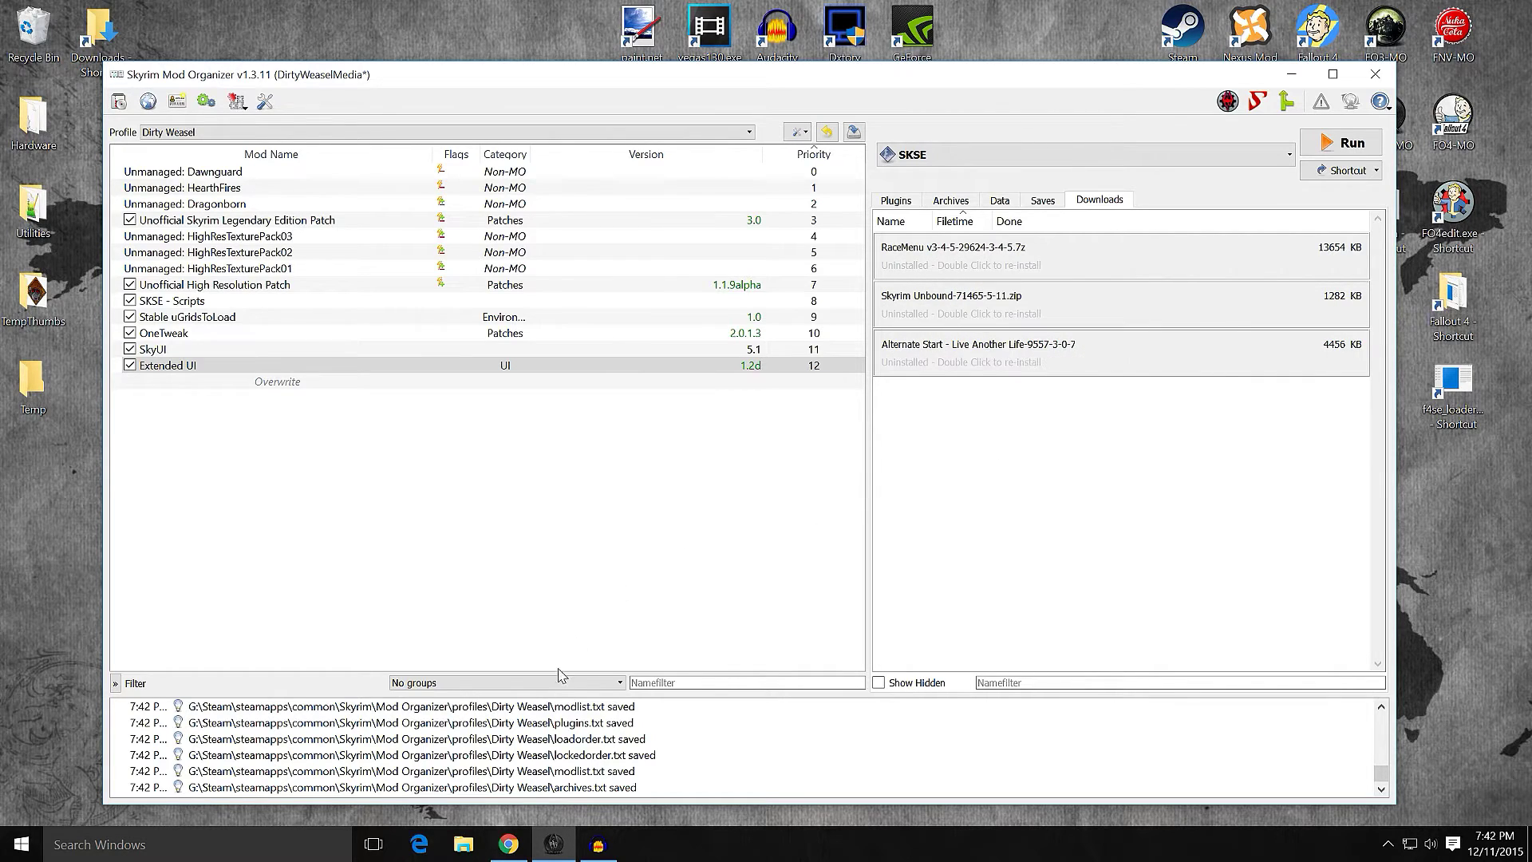
{"action": "left_click", "coordinate": [508, 844]}
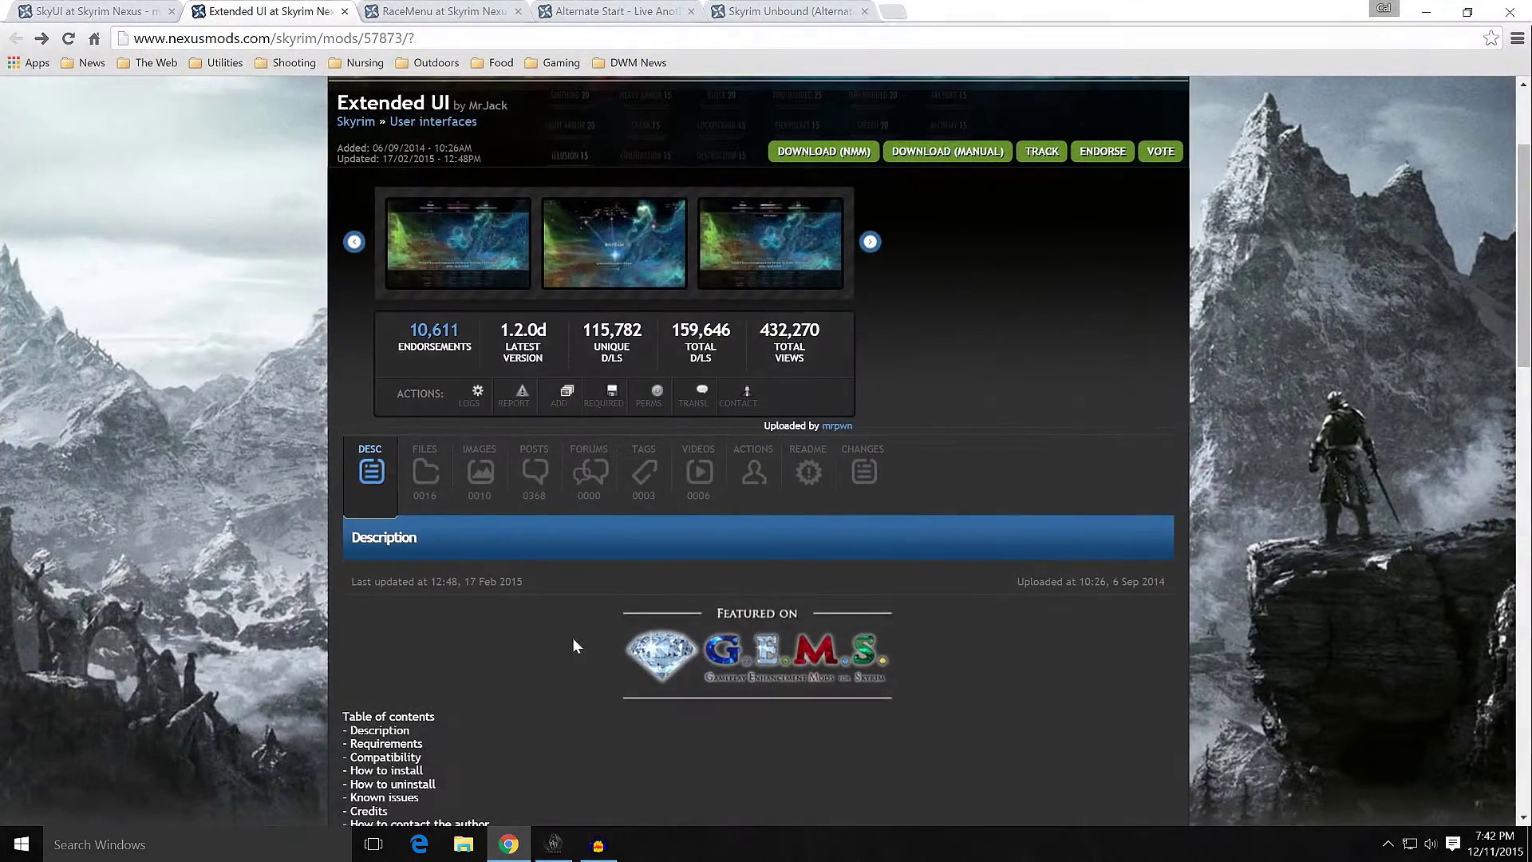
Step: Close the Extended UI and SkyUI tabs, leaving RaceMenu, and preview one of its screenshots
{"action": "left_click", "coordinate": [345, 12]}
{"action": "left_click", "coordinate": [172, 11]}
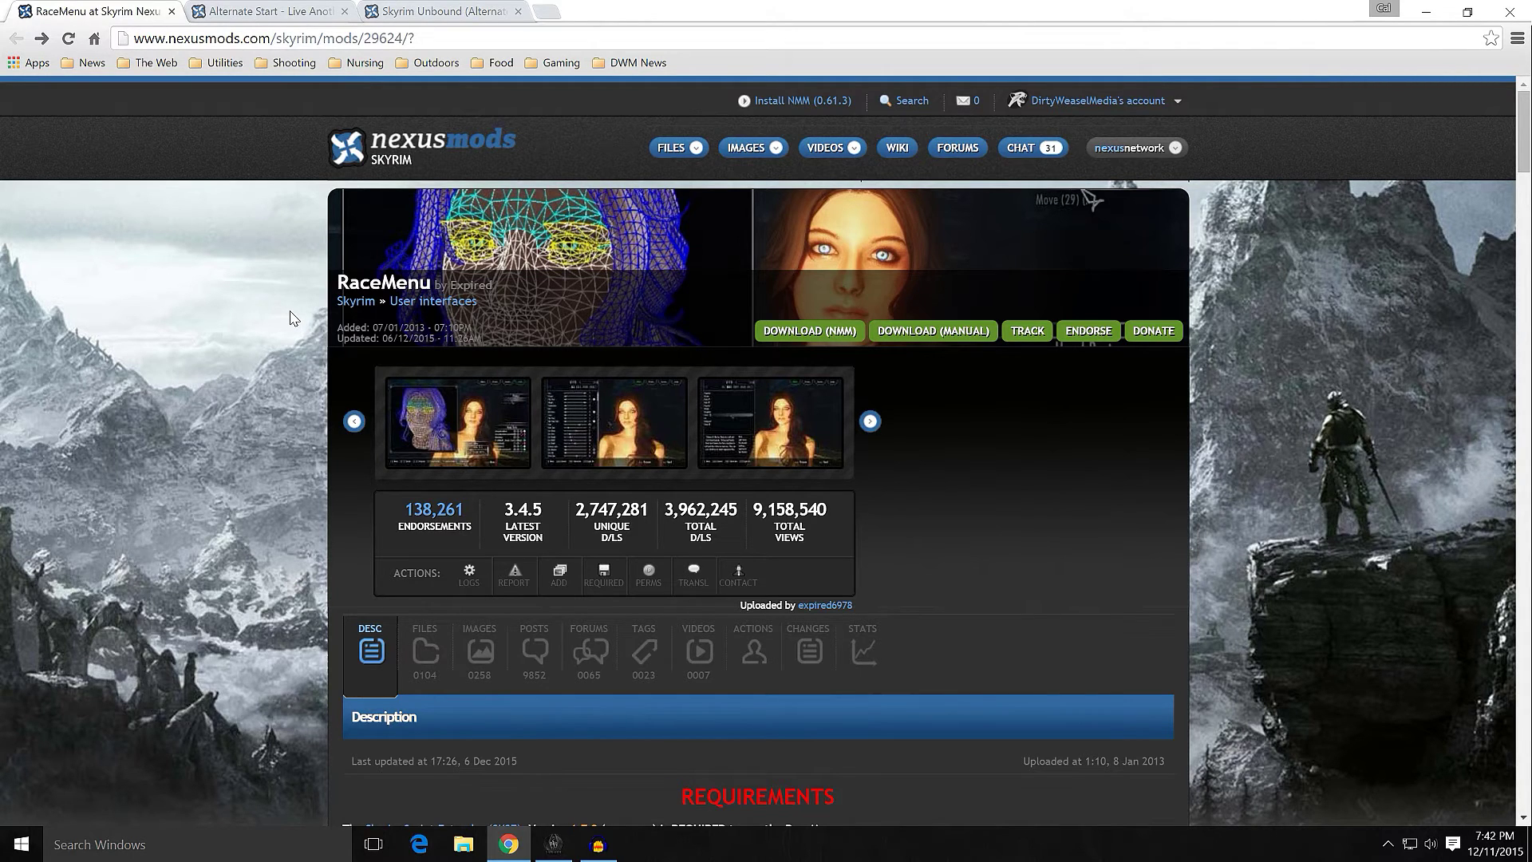
{"action": "scroll", "coordinate": [289, 318], "scroll_direction": "down", "scroll_amount": 2}
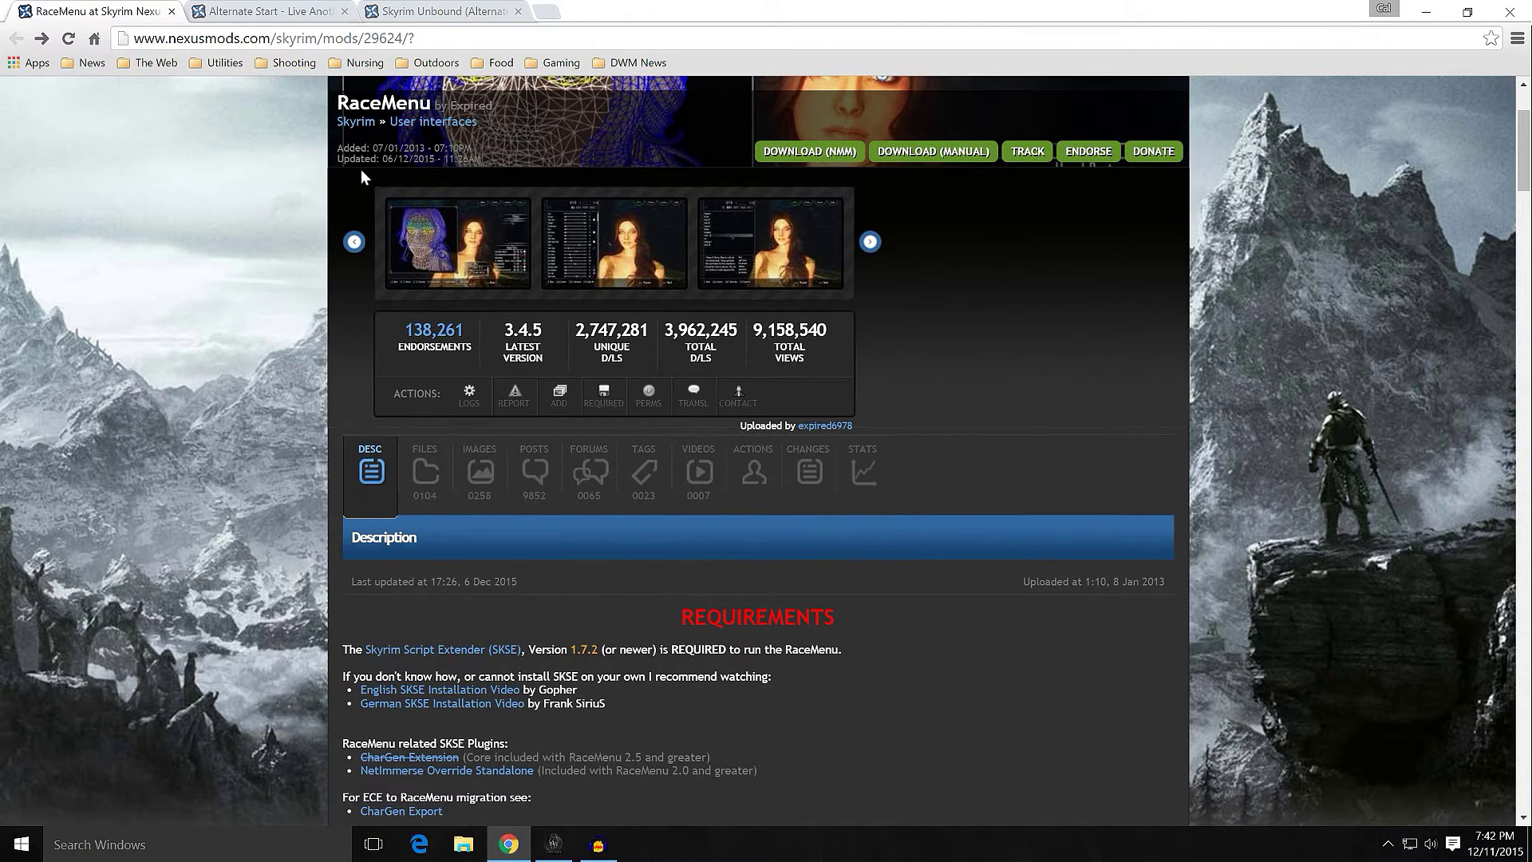
{"action": "left_click", "coordinate": [608, 257]}
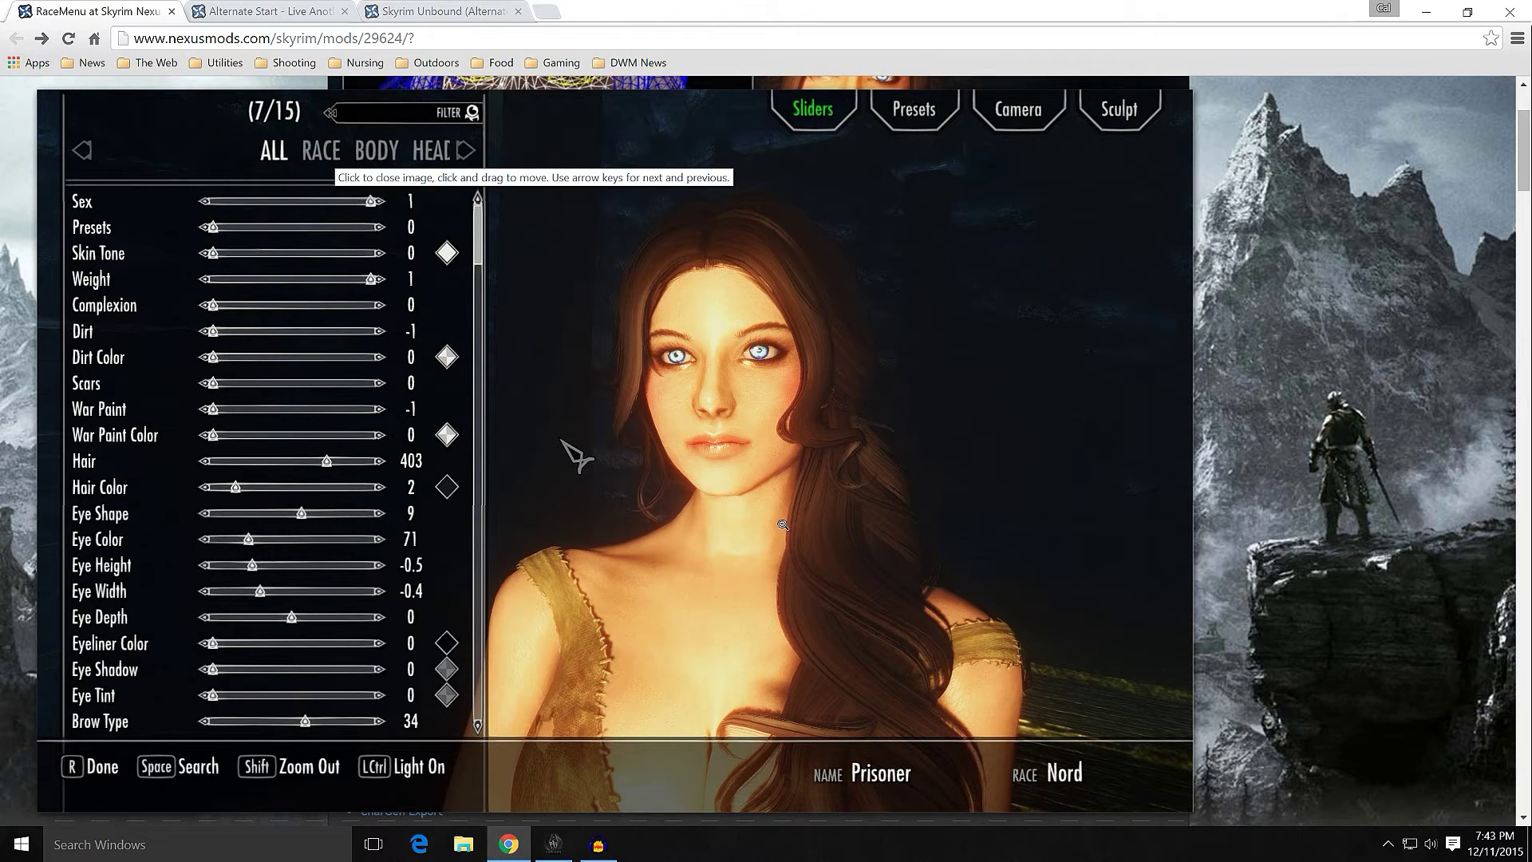
{"action": "left_click", "coordinate": [811, 349]}
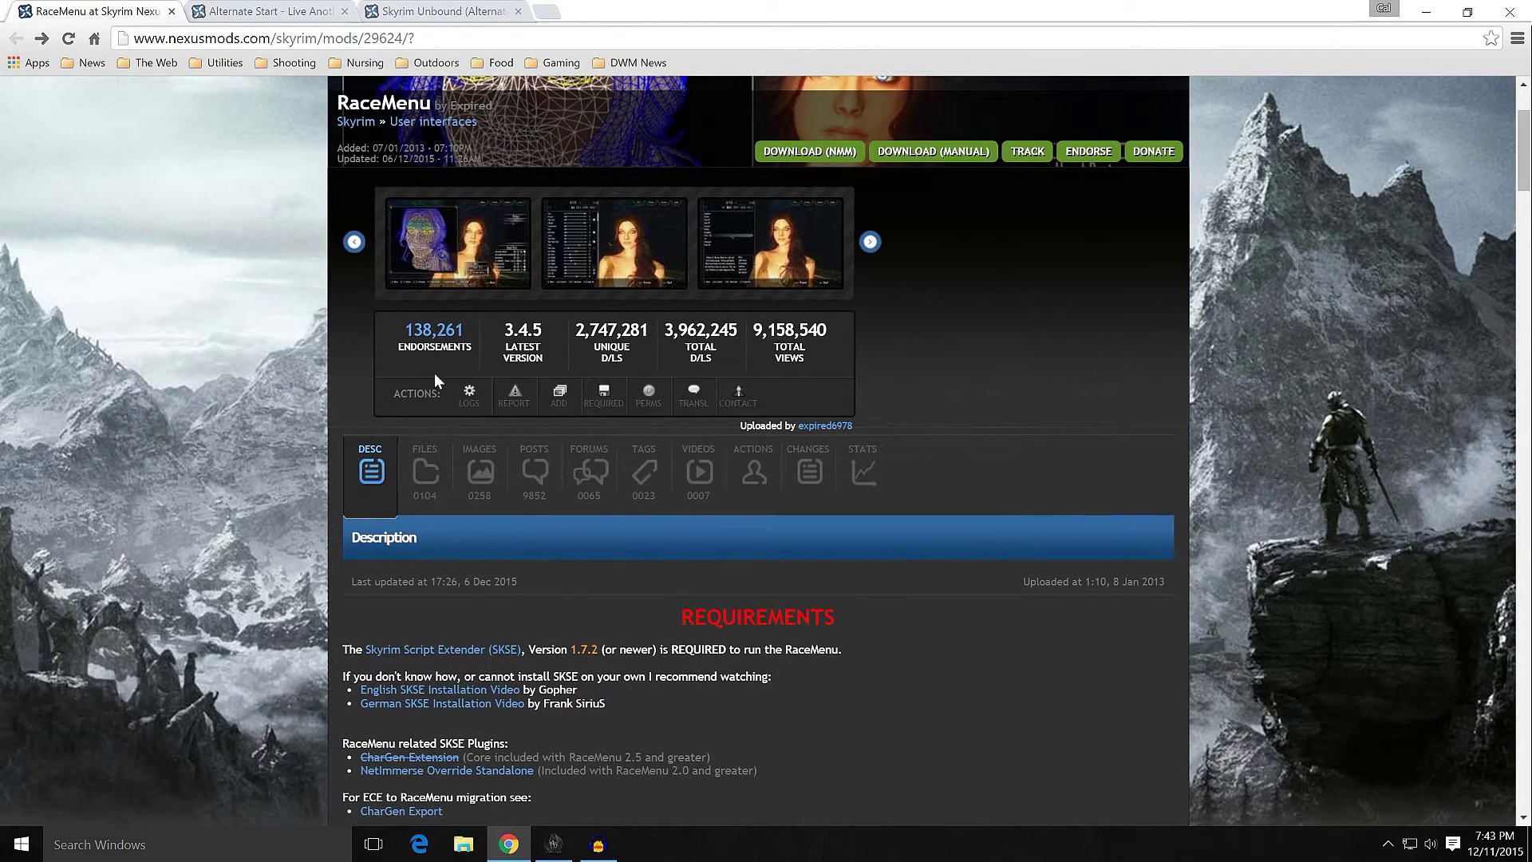
{"action": "scroll", "coordinate": [328, 392], "scroll_direction": "down", "scroll_amount": 5}
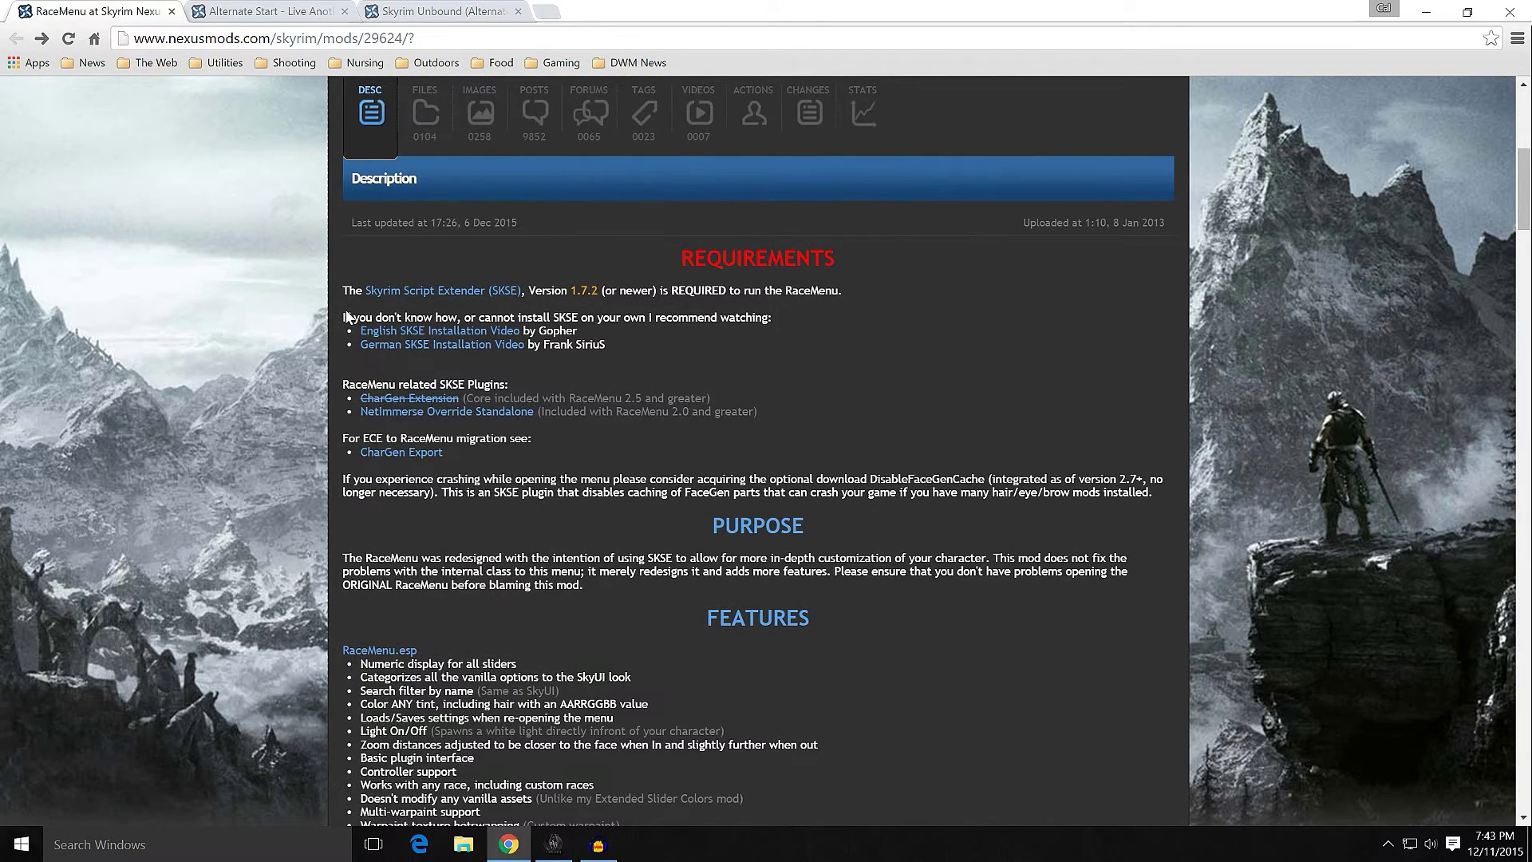
{"action": "scroll", "coordinate": [321, 354], "scroll_direction": "down", "scroll_amount": 1}
{"action": "scroll", "coordinate": [322, 359], "scroll_direction": "down", "scroll_amount": 4}
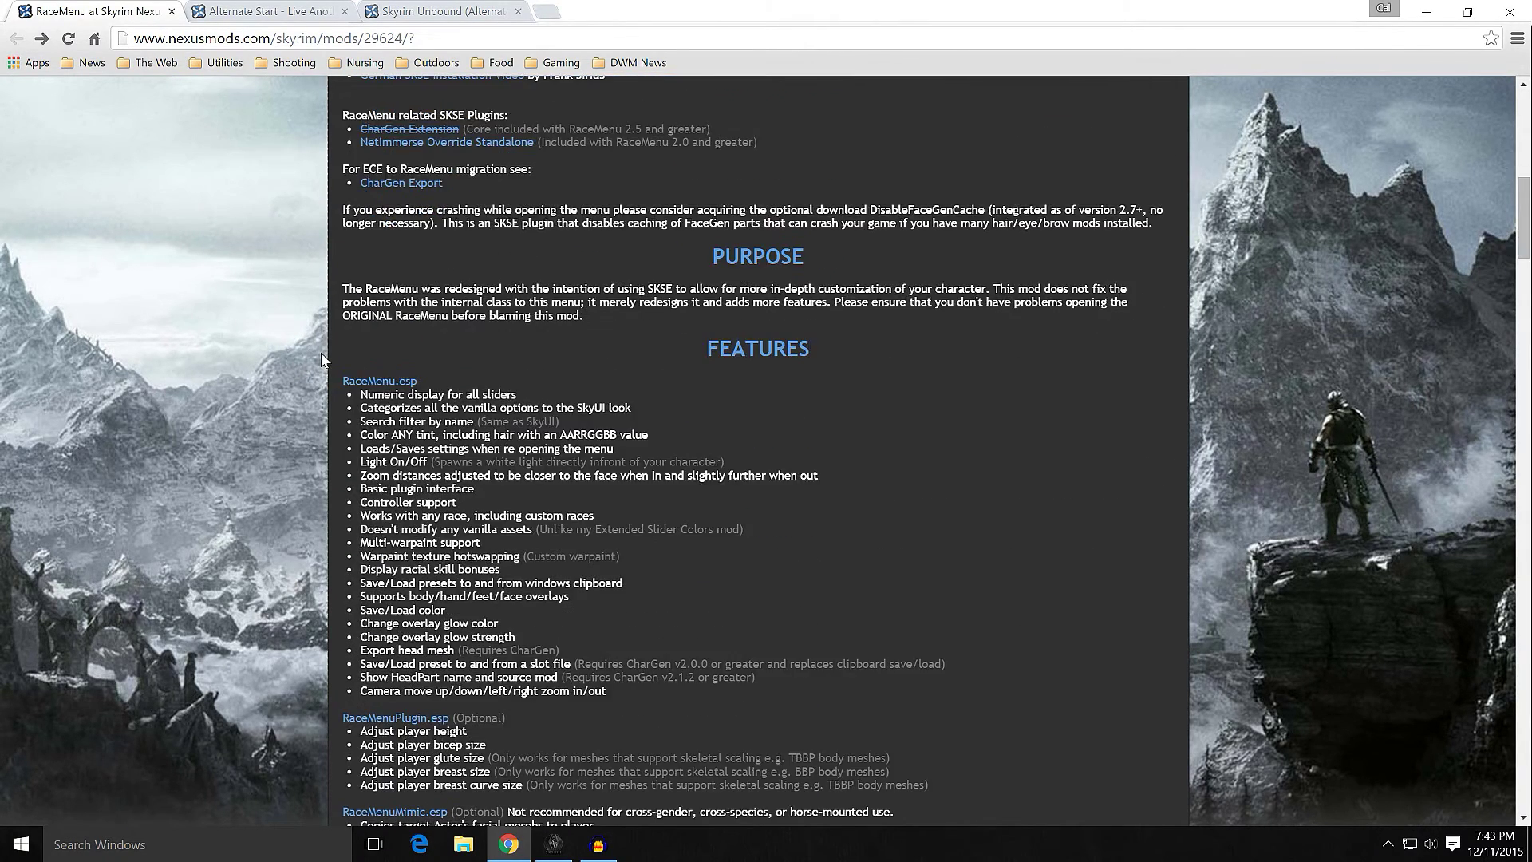
{"action": "scroll", "coordinate": [322, 359], "scroll_direction": "down", "scroll_amount": 1}
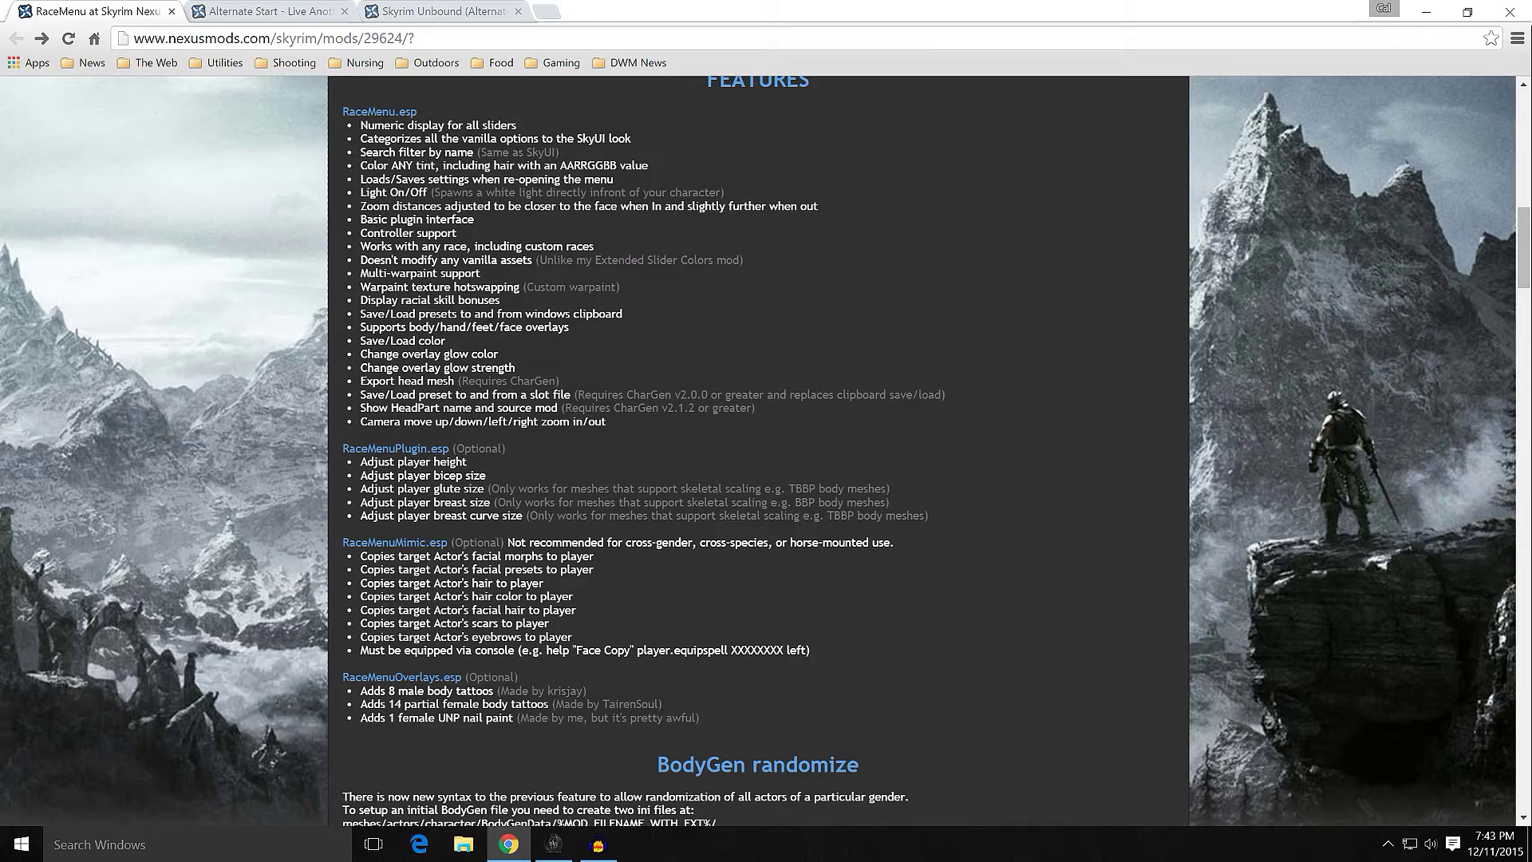
{"action": "scroll", "coordinate": [642, 479], "scroll_direction": "down", "scroll_amount": 1}
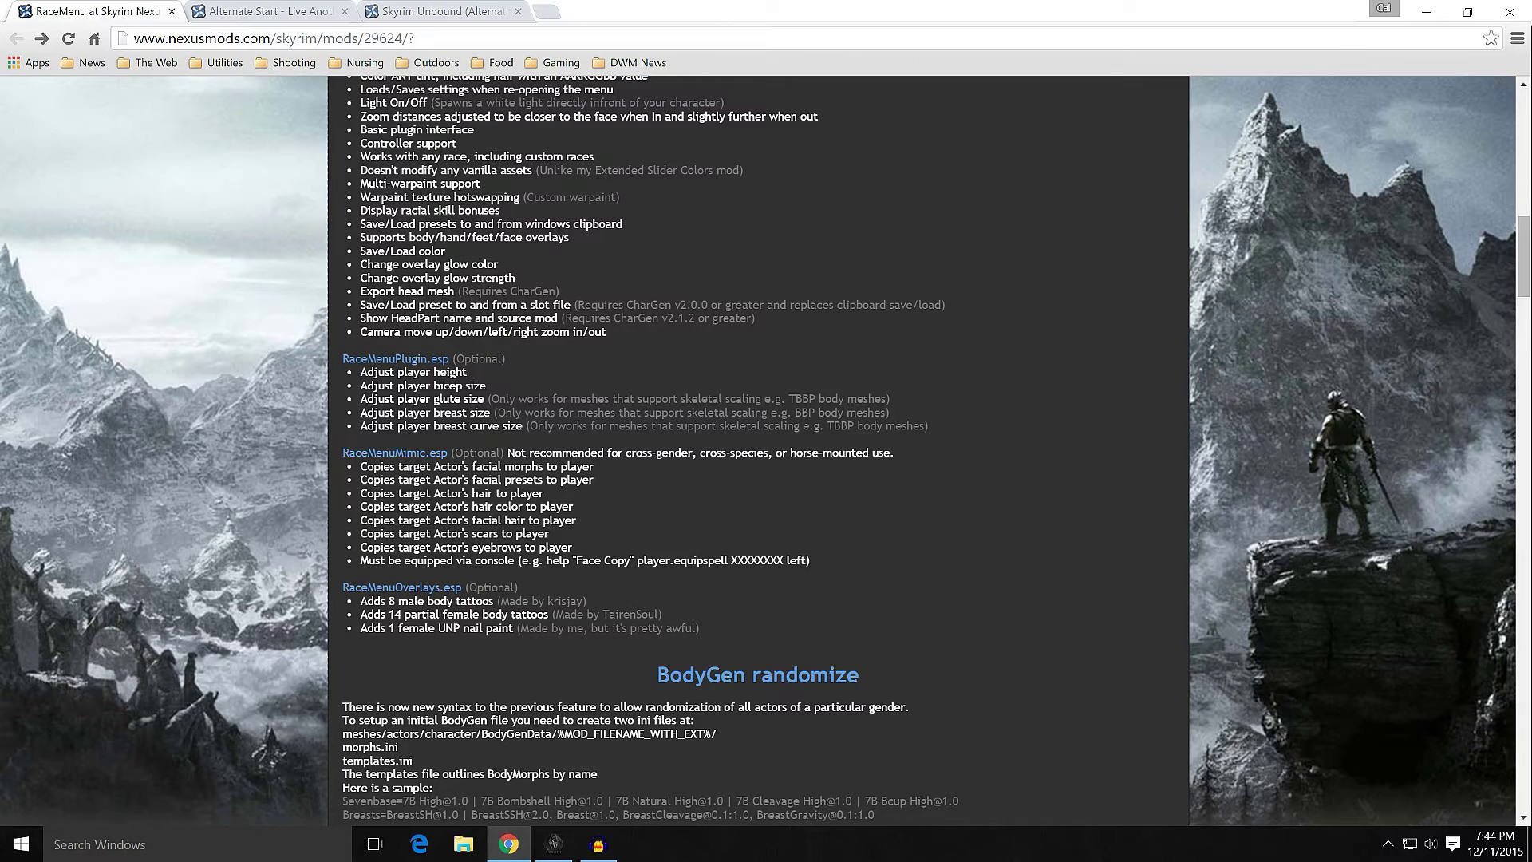
{"action": "scroll", "coordinate": [332, 488], "scroll_direction": "down", "scroll_amount": 1}
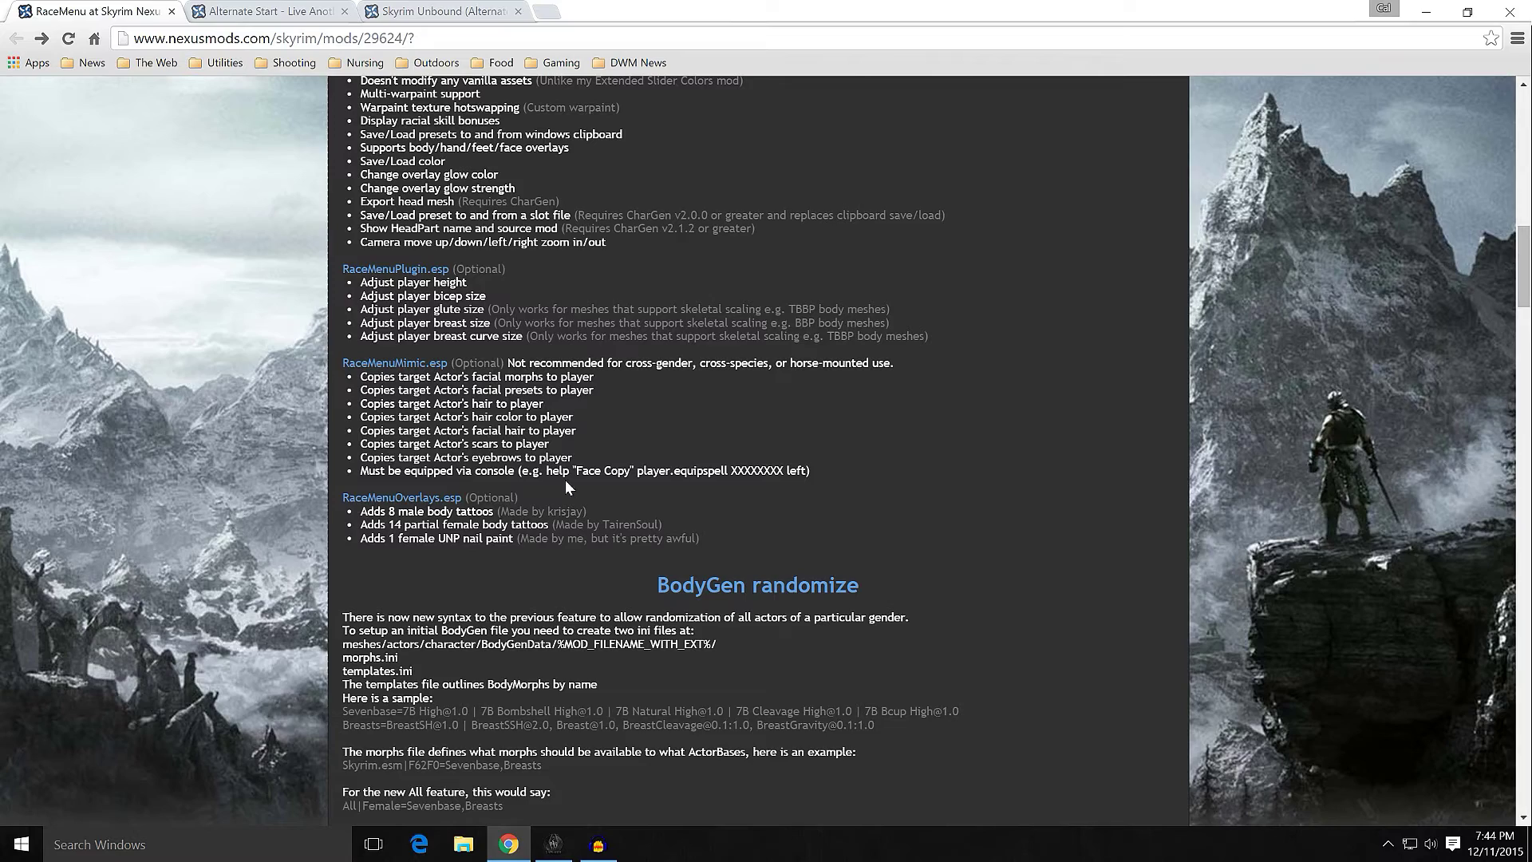
{"action": "scroll", "coordinate": [565, 480], "scroll_direction": "up", "scroll_amount": 9}
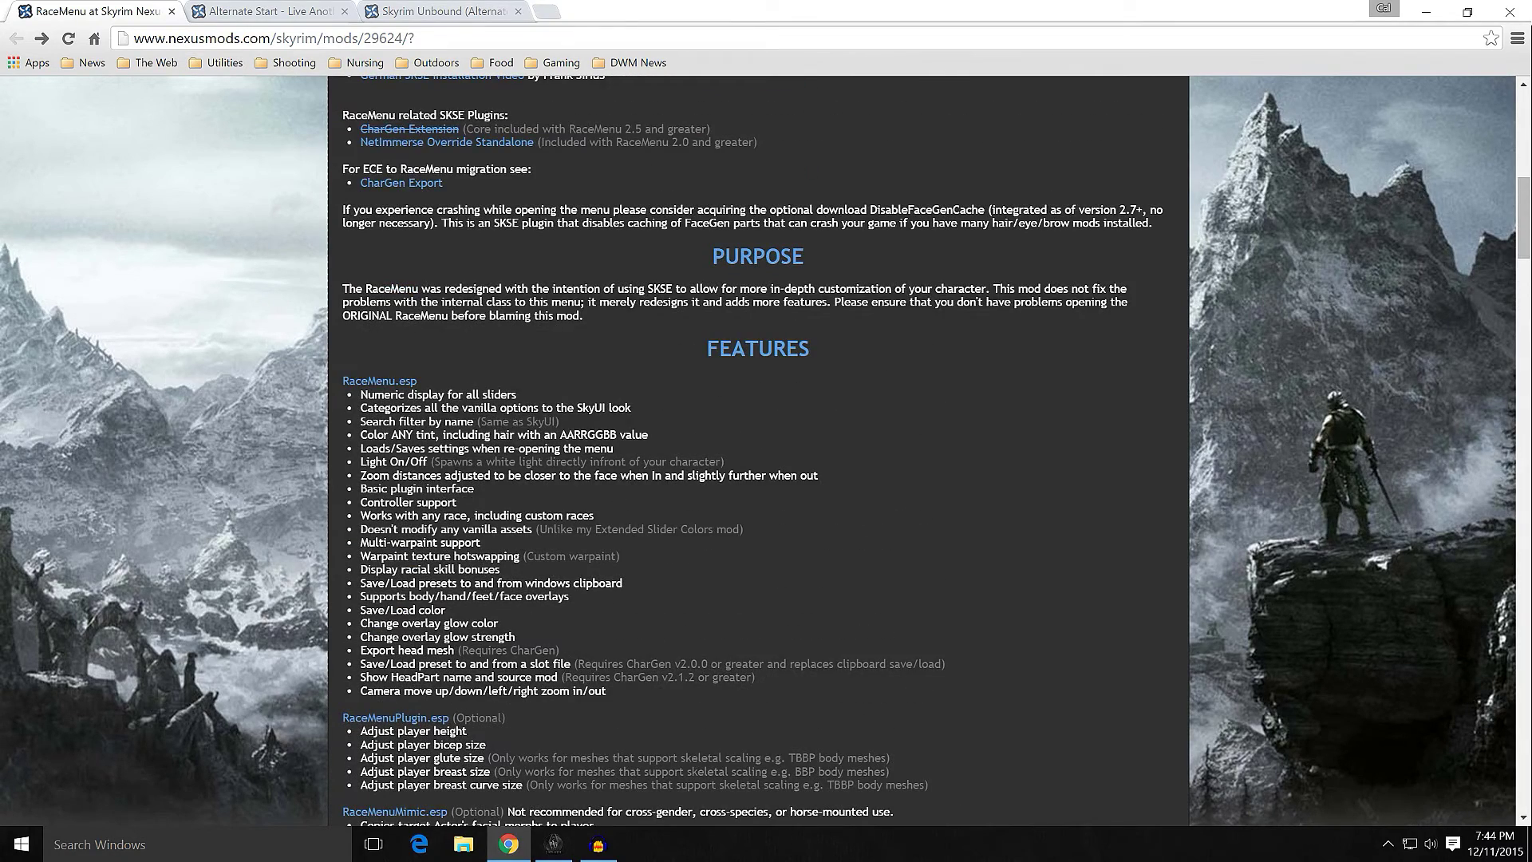
{"action": "scroll", "coordinate": [552, 461], "scroll_direction": "up", "scroll_amount": 7}
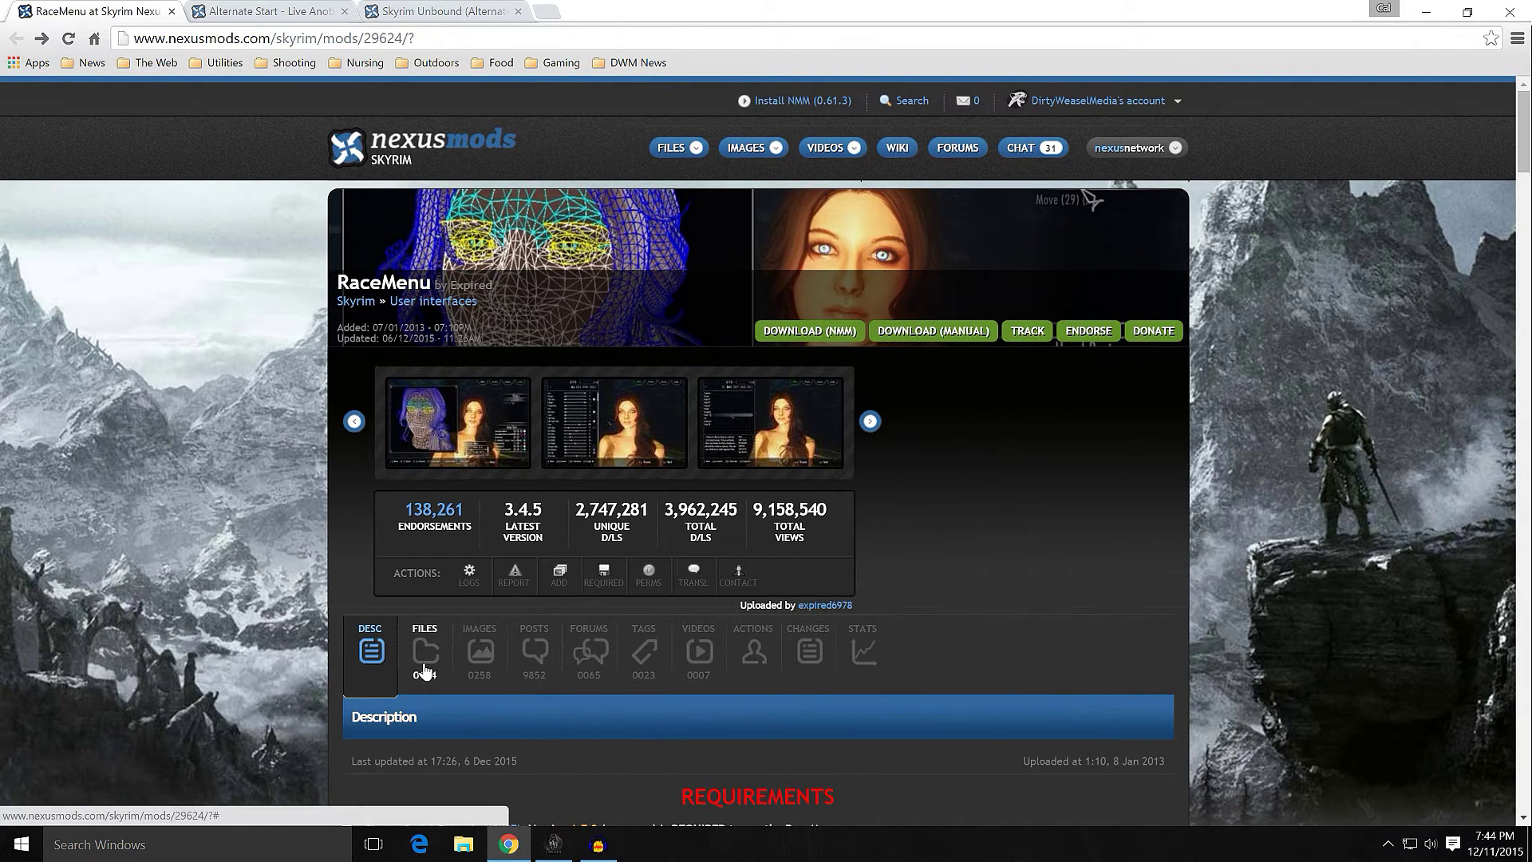
Step: Scroll through RaceMenu's main and optional files on its FILES tab
{"action": "left_click", "coordinate": [424, 671]}
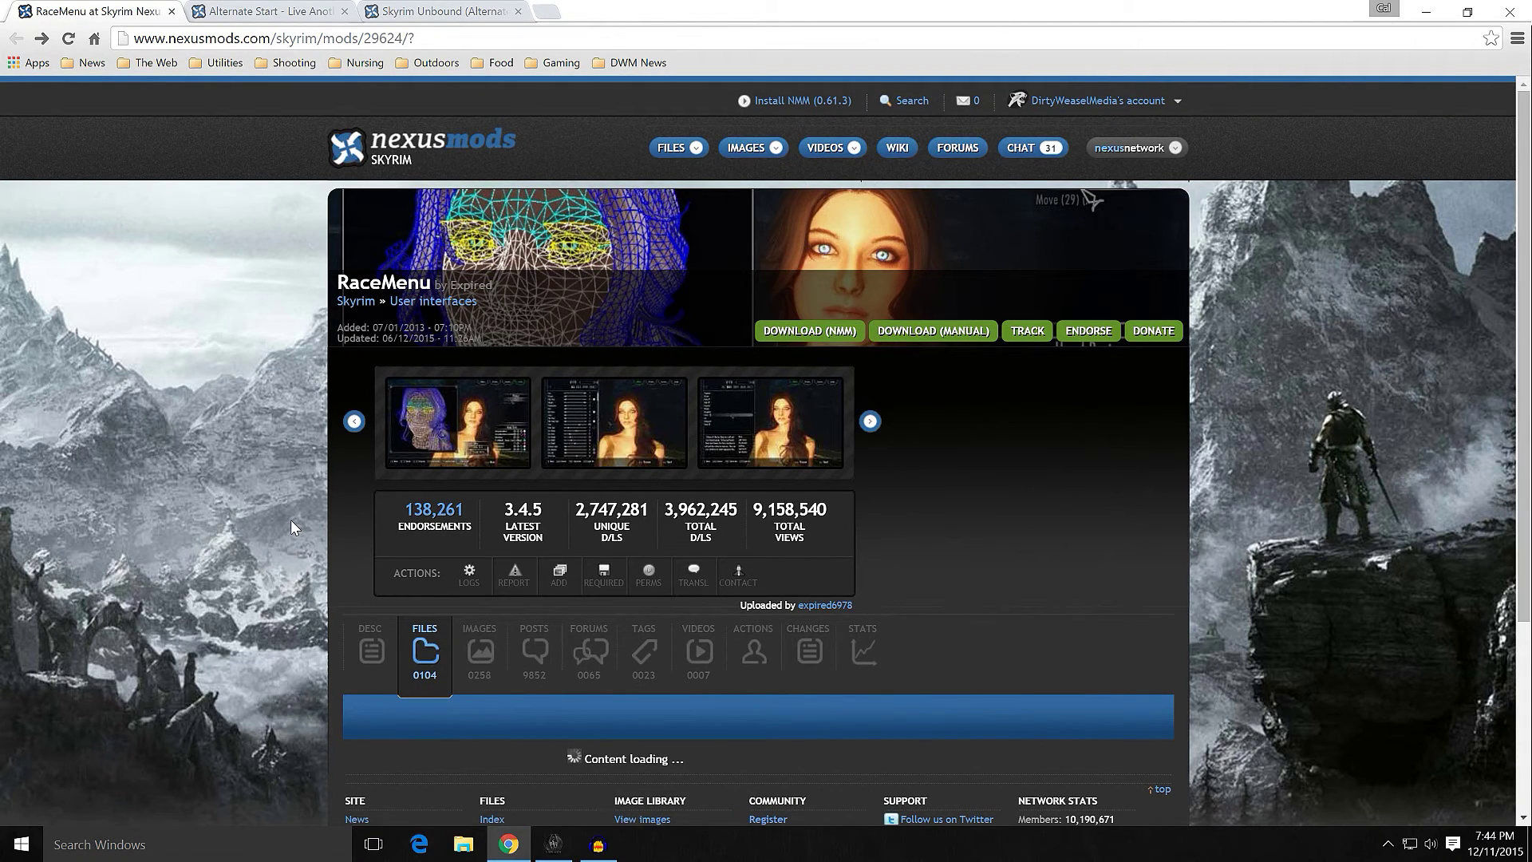
{"action": "scroll", "coordinate": [300, 518], "scroll_direction": "down", "scroll_amount": 5}
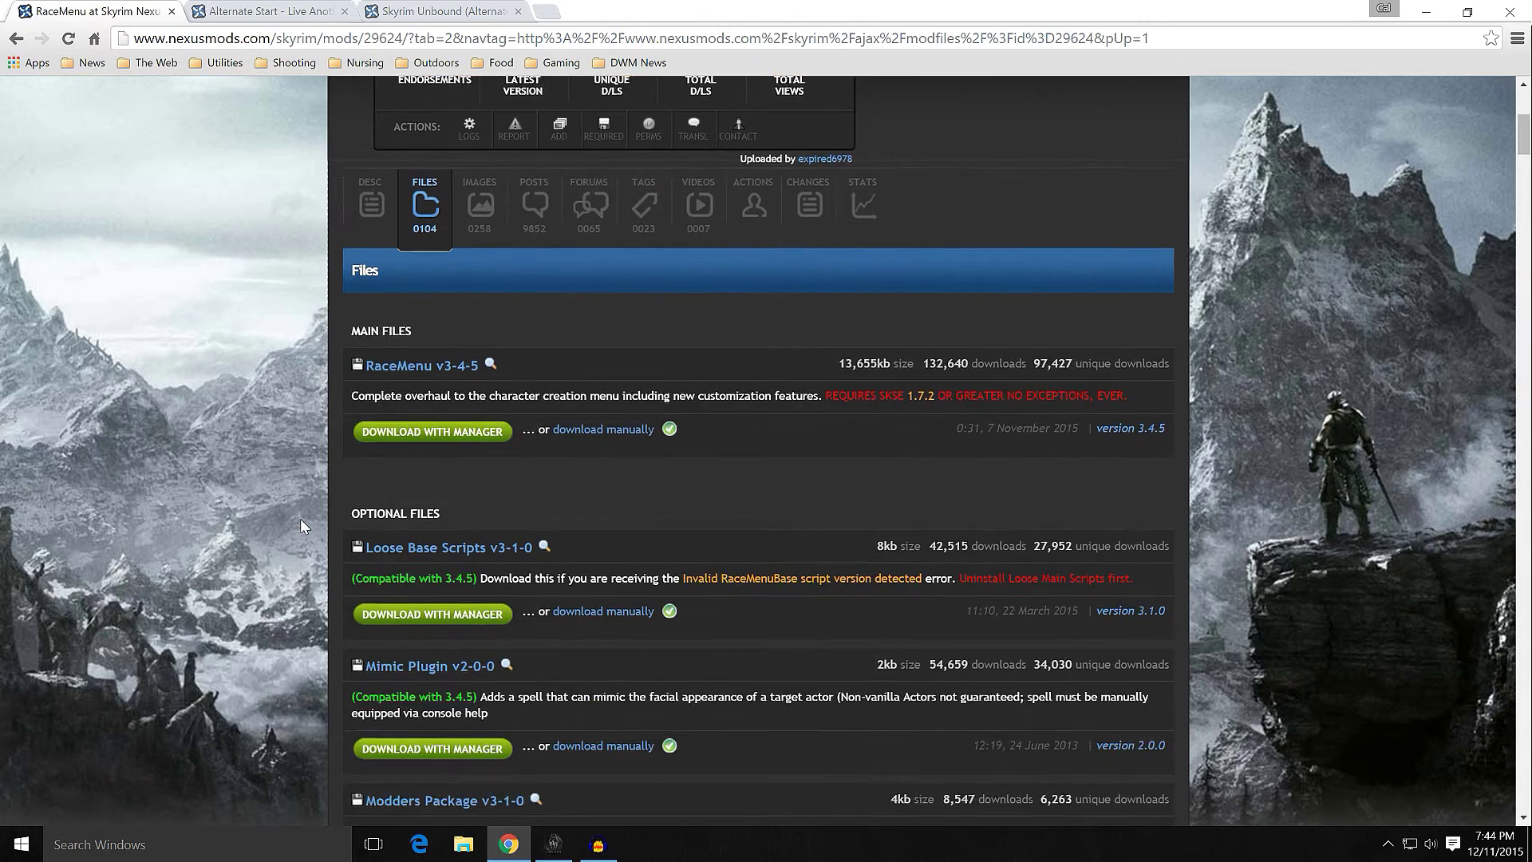
{"action": "scroll", "coordinate": [307, 447], "scroll_direction": "down", "scroll_amount": 1}
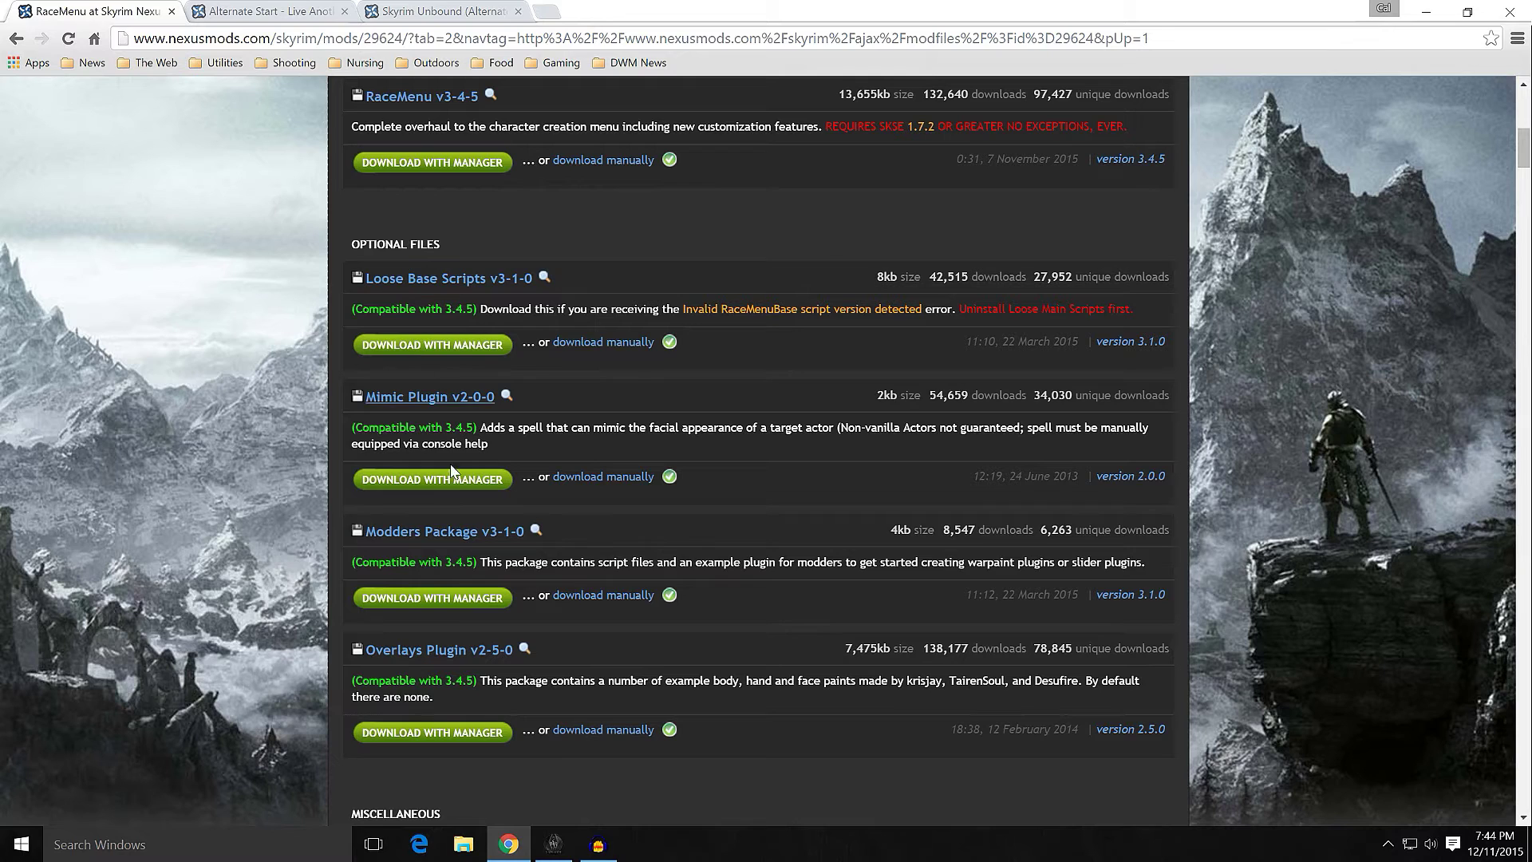
{"action": "scroll", "coordinate": [271, 591], "scroll_direction": "up", "scroll_amount": 4}
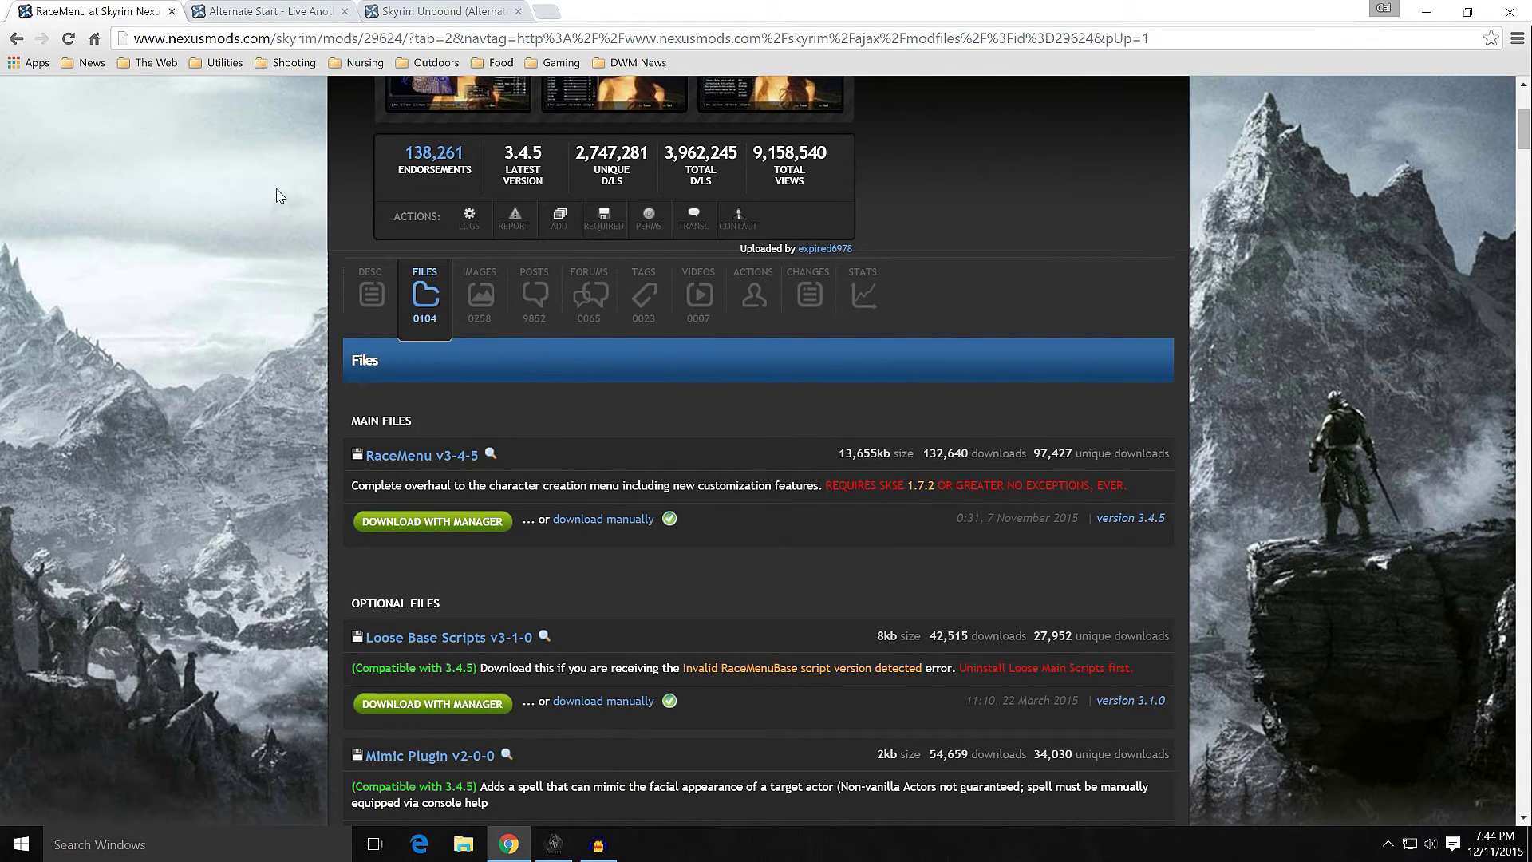
{"action": "scroll", "coordinate": [276, 196], "scroll_direction": "up", "scroll_amount": 4}
Step: Install the RaceMenu 3.4.5 download and enable it as mod 13
{"action": "left_click", "coordinate": [1425, 12]}
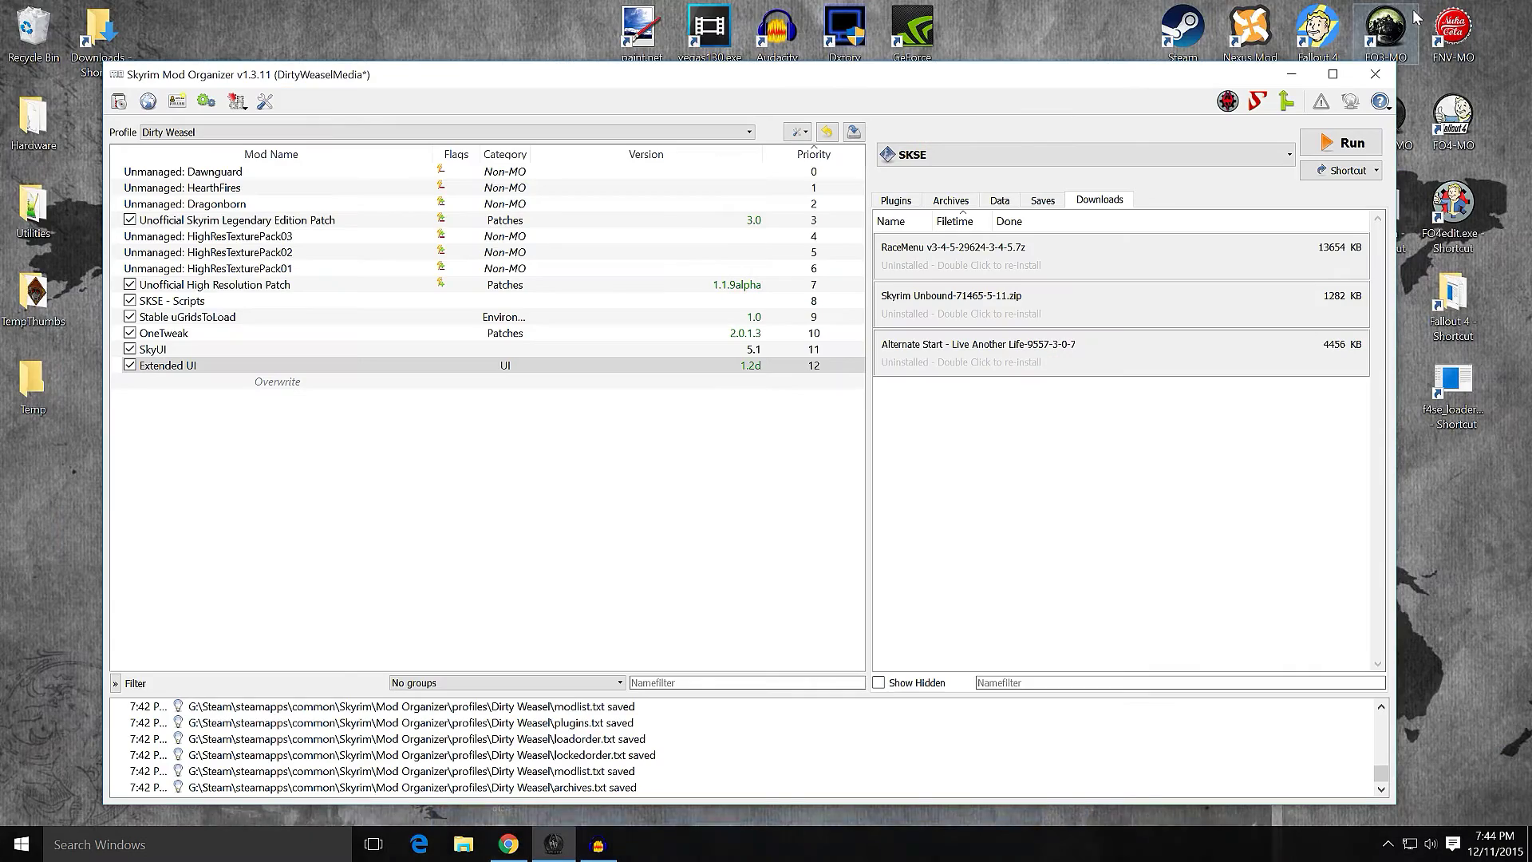
{"action": "double_click", "coordinate": [969, 265]}
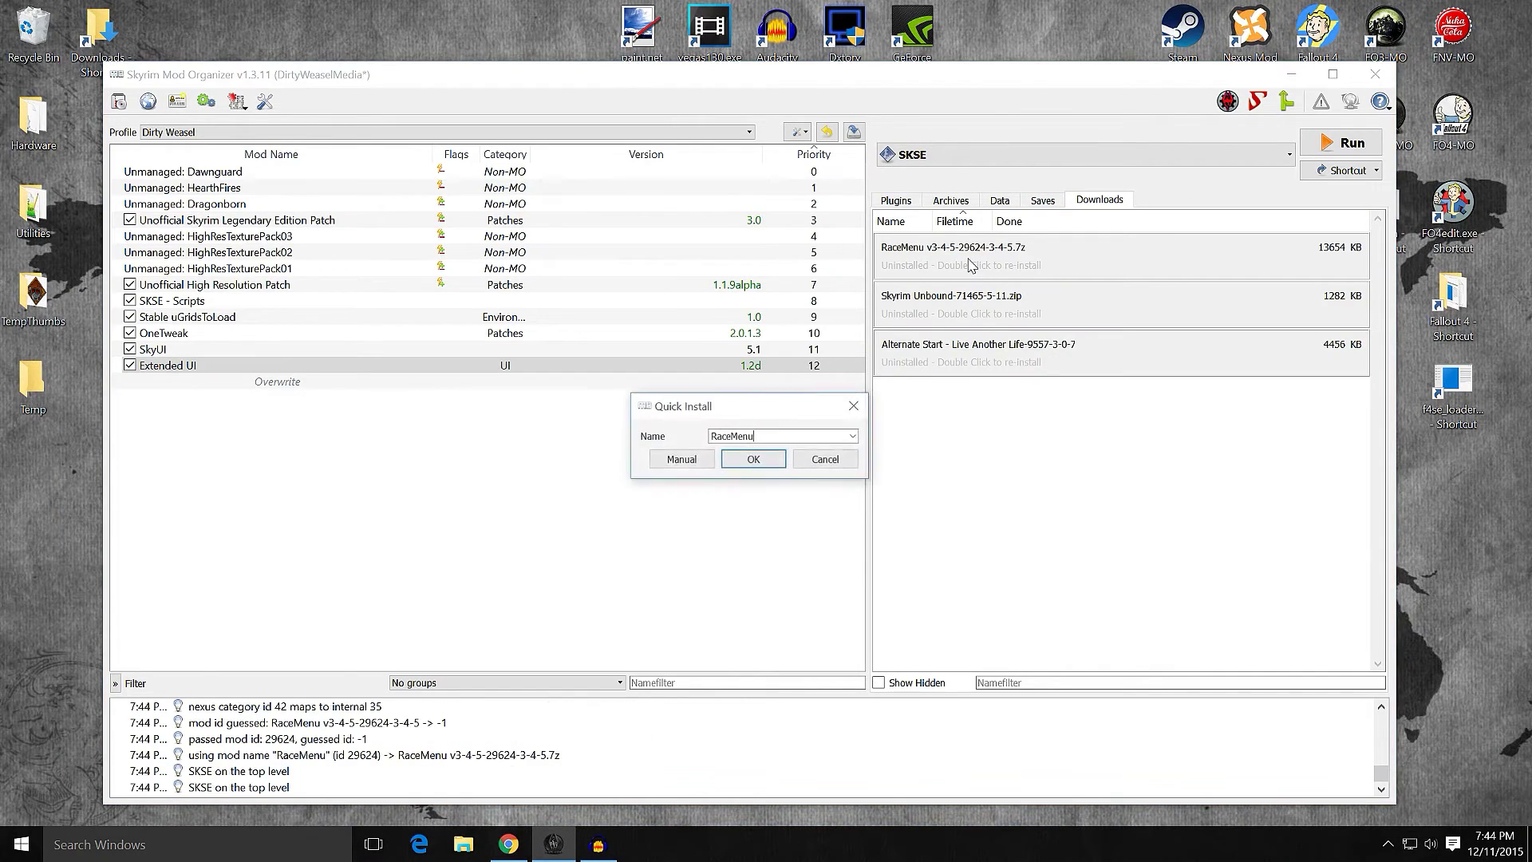
{"action": "left_click", "coordinate": [680, 460]}
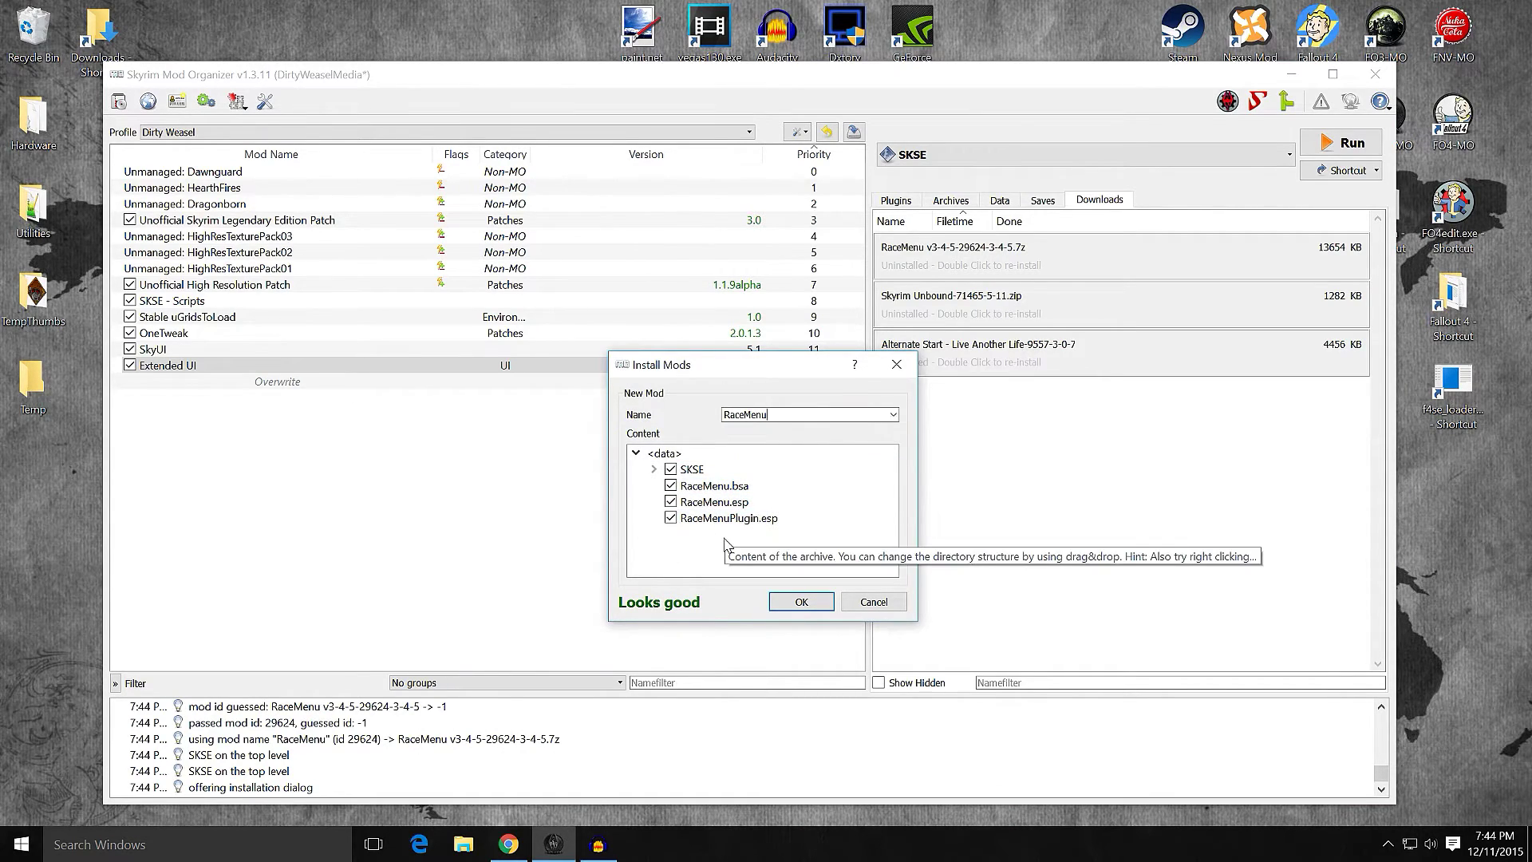
{"action": "left_click", "coordinate": [798, 602]}
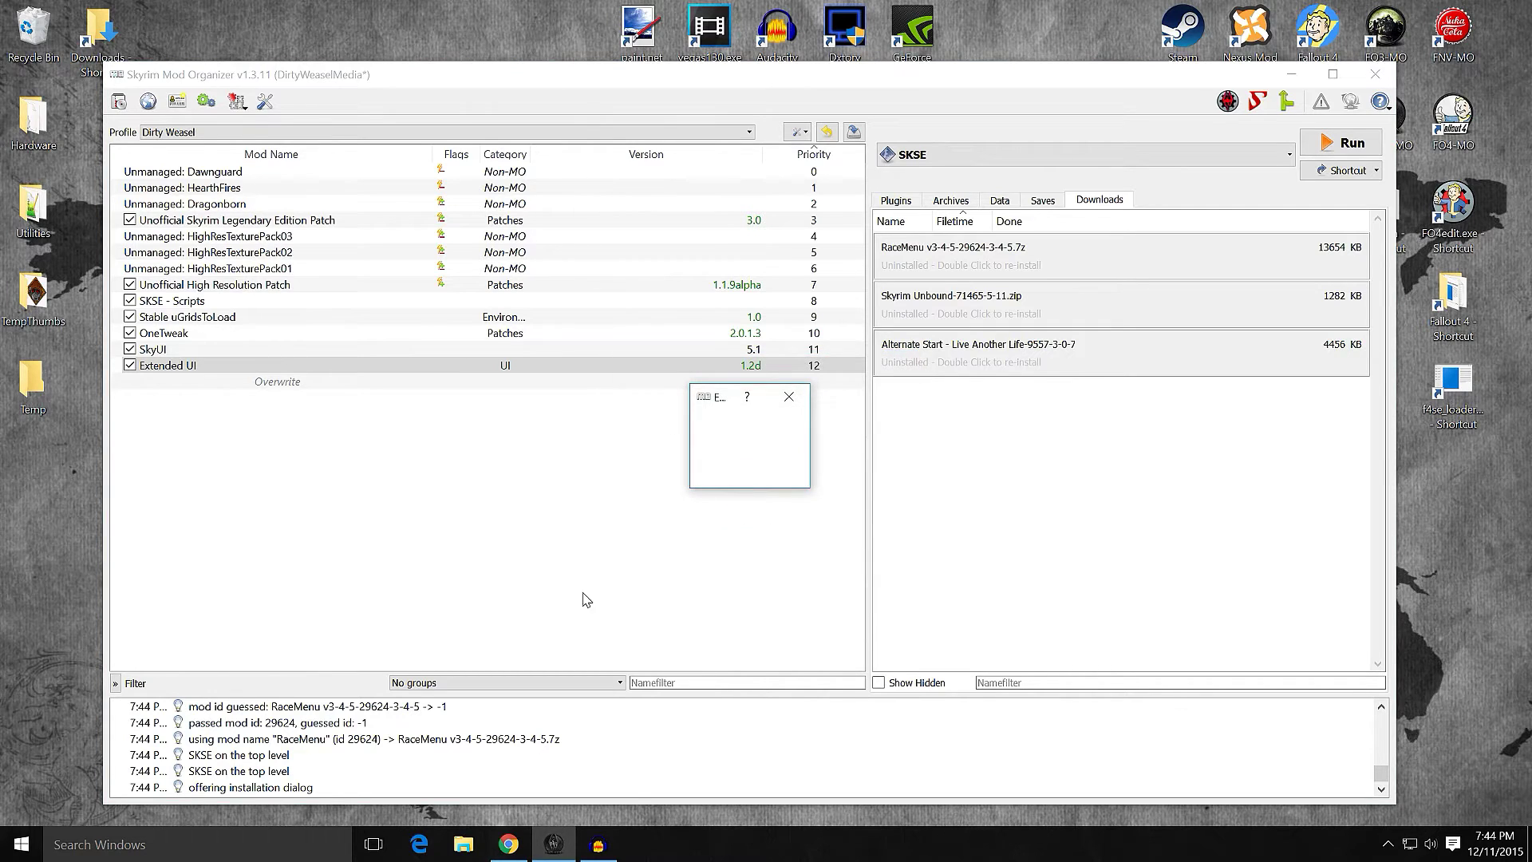
{"action": "left_click", "coordinate": [130, 383]}
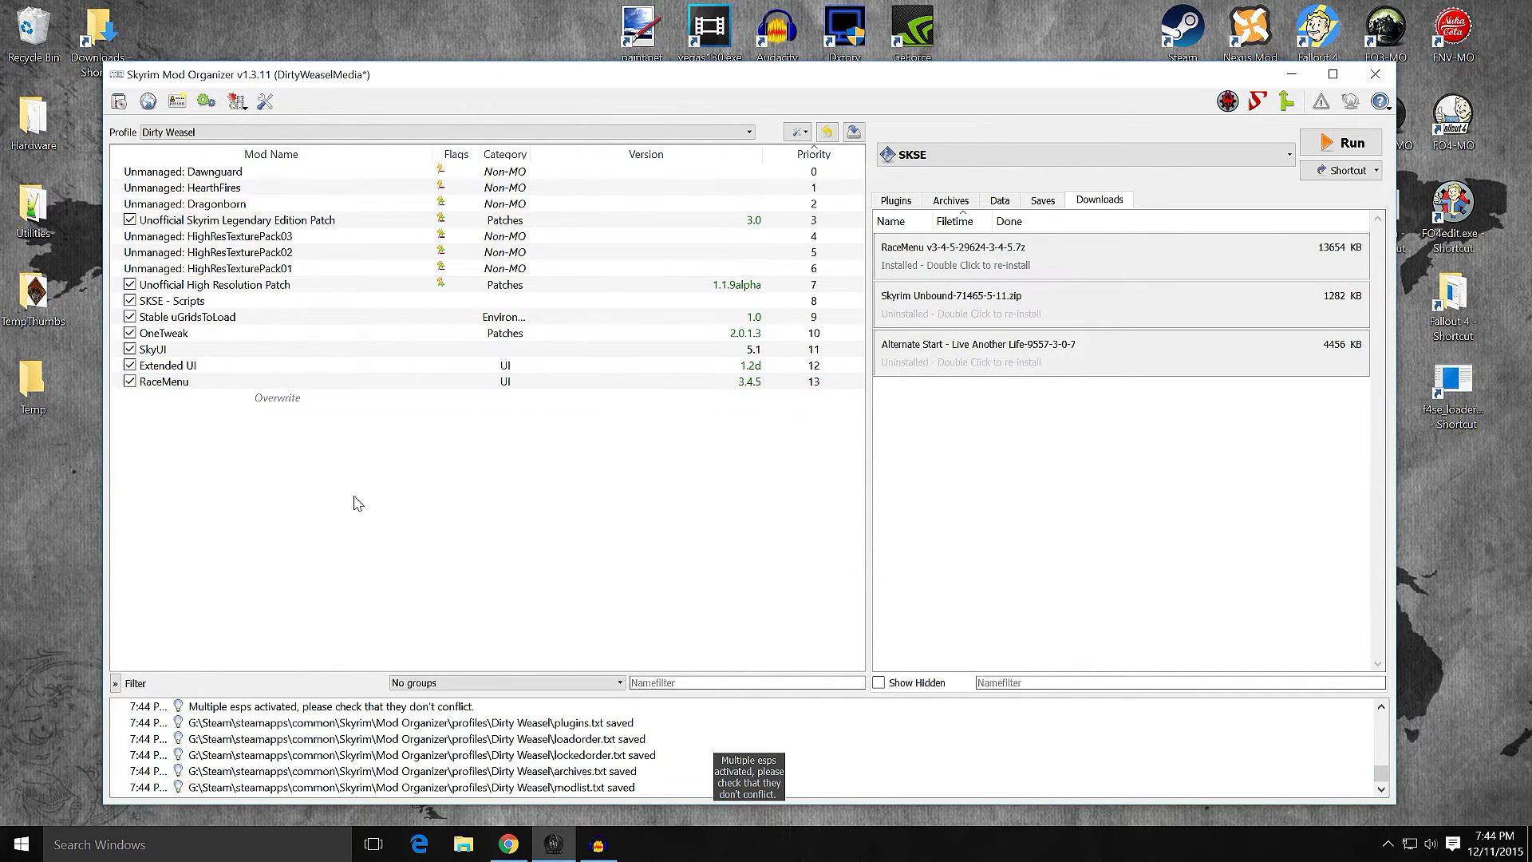
Step: Clear the RaceMenu archive from Downloads with Remove from View
{"action": "right_click", "coordinate": [971, 269]}
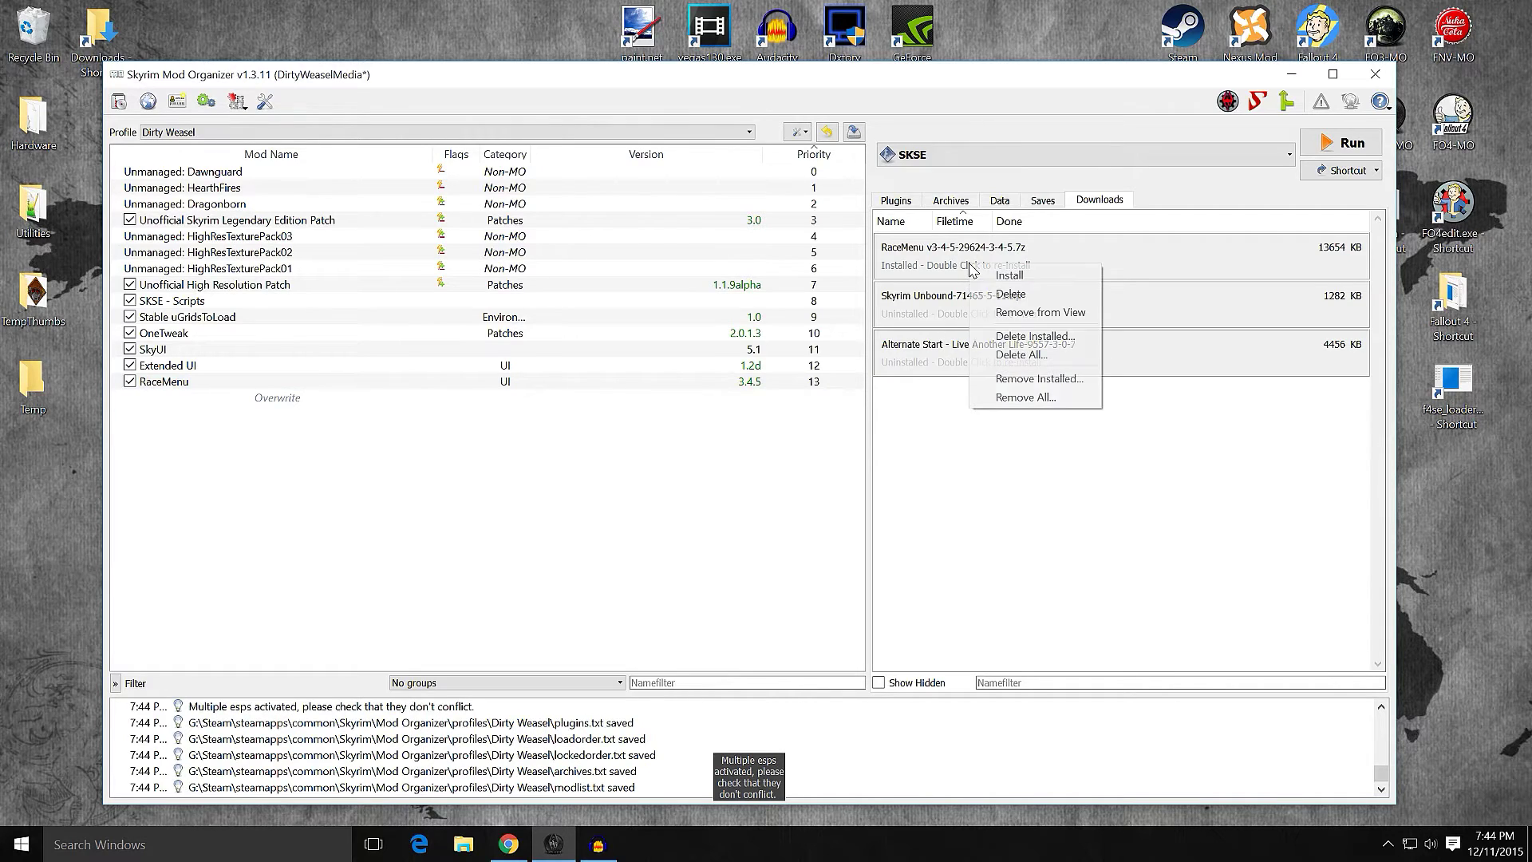
{"action": "left_click", "coordinate": [1030, 315]}
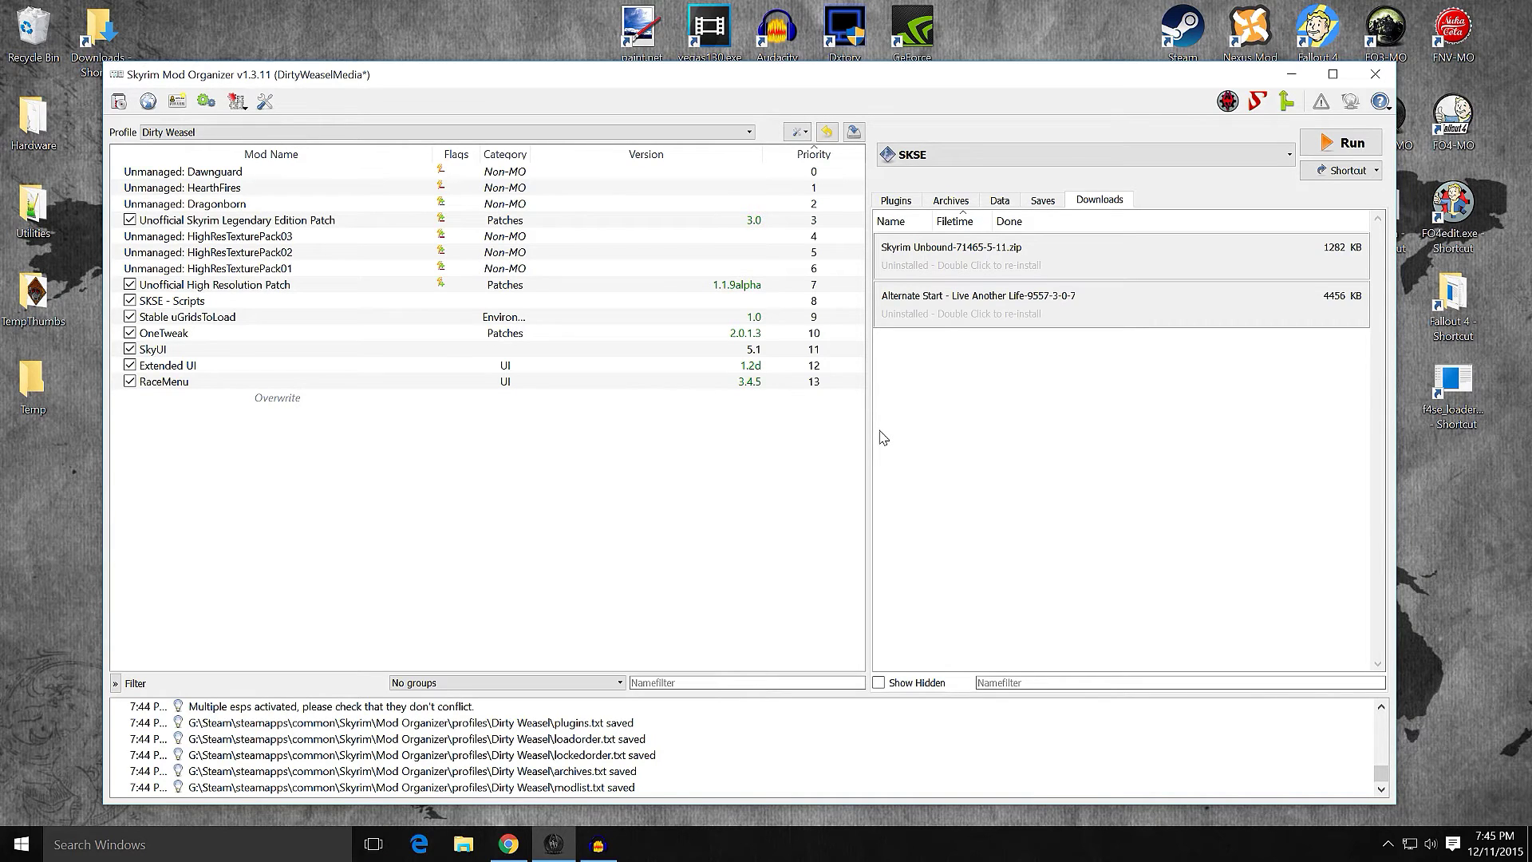
{"action": "left_click", "coordinate": [1292, 74]}
Step: Close the RaceMenu tab so the Alternate Start - Live Another Life page shows
{"action": "left_click", "coordinate": [511, 842]}
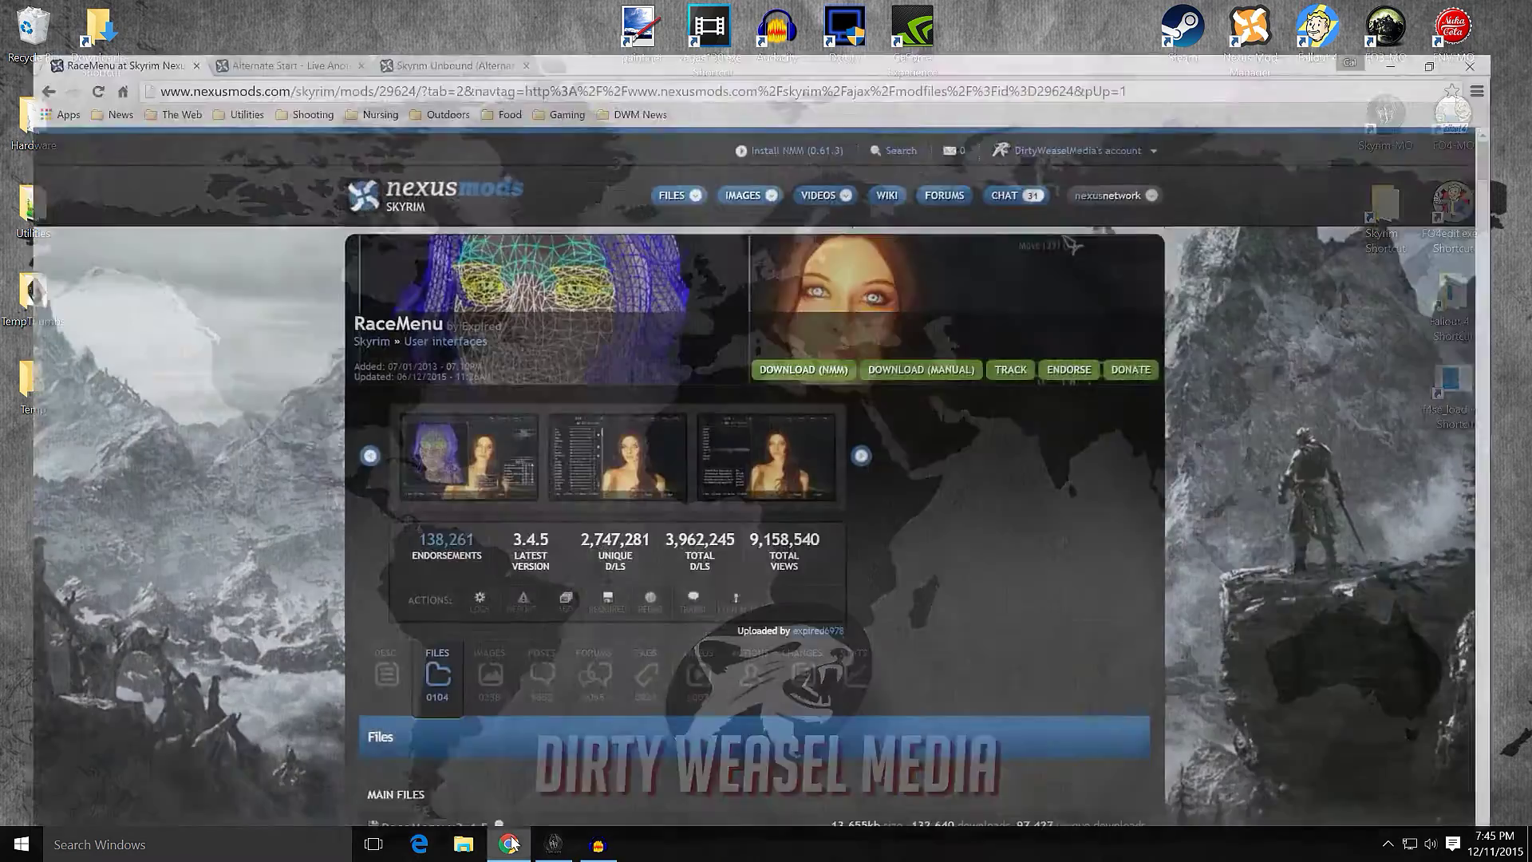
{"action": "left_click", "coordinate": [171, 11]}
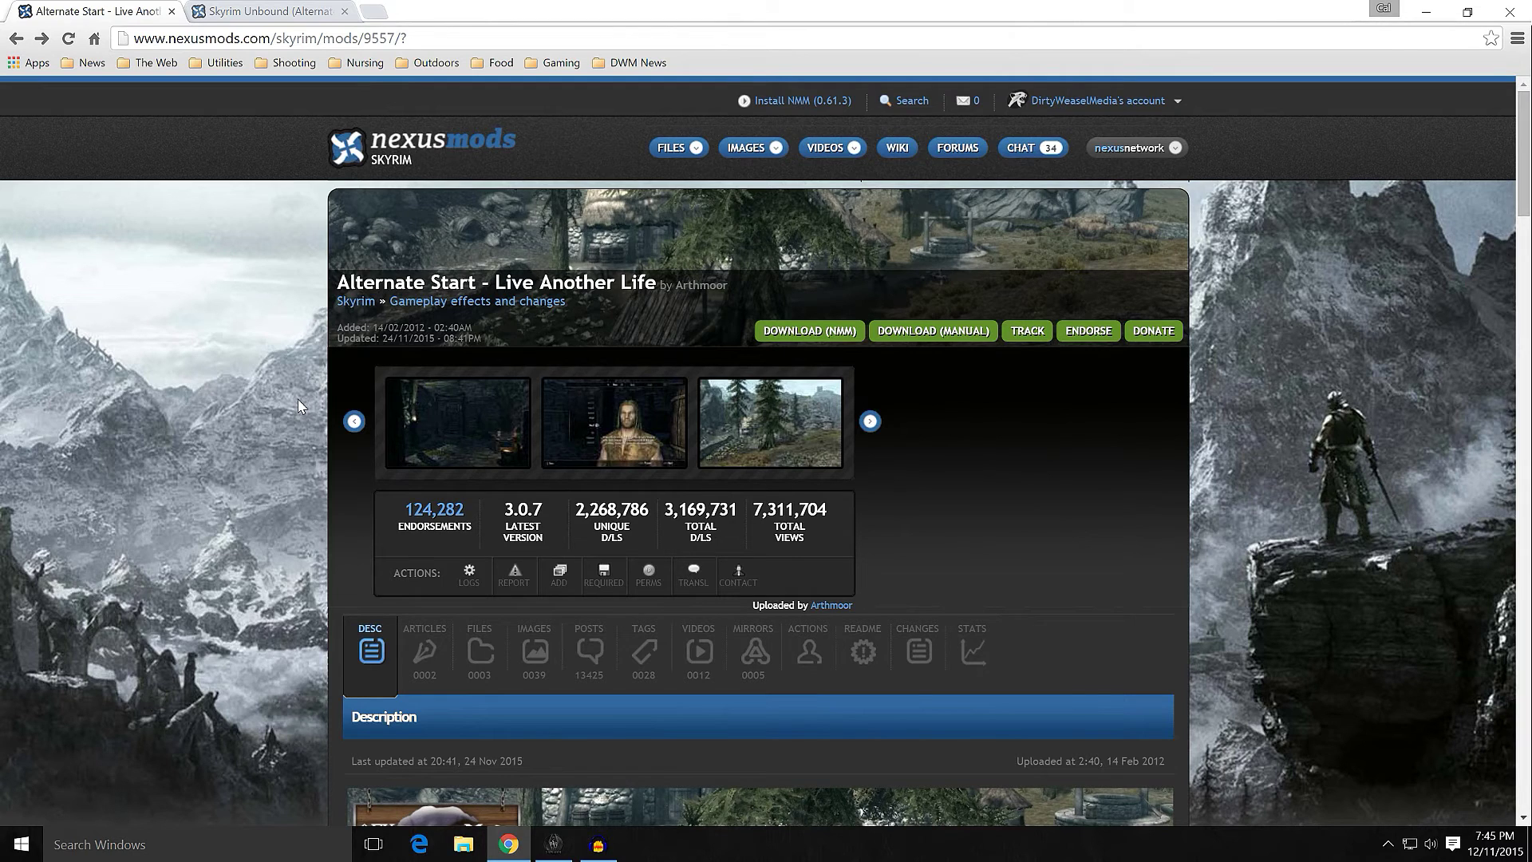
{"action": "scroll", "coordinate": [299, 406], "scroll_direction": "down", "scroll_amount": 3}
{"action": "scroll", "coordinate": [299, 406], "scroll_direction": "down", "scroll_amount": 4}
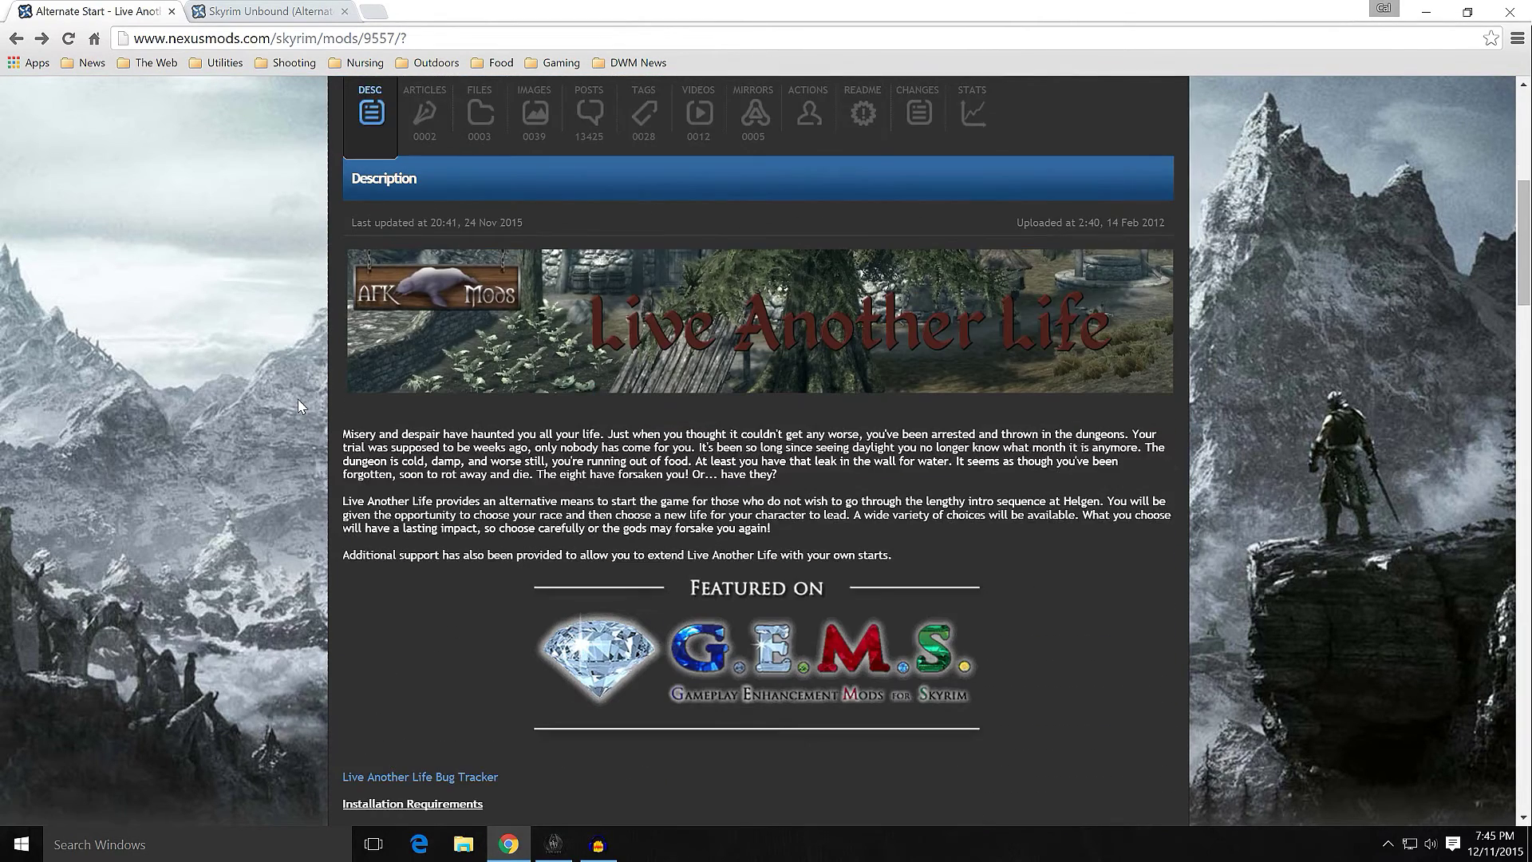
{"action": "scroll", "coordinate": [300, 407], "scroll_direction": "up", "scroll_amount": 7}
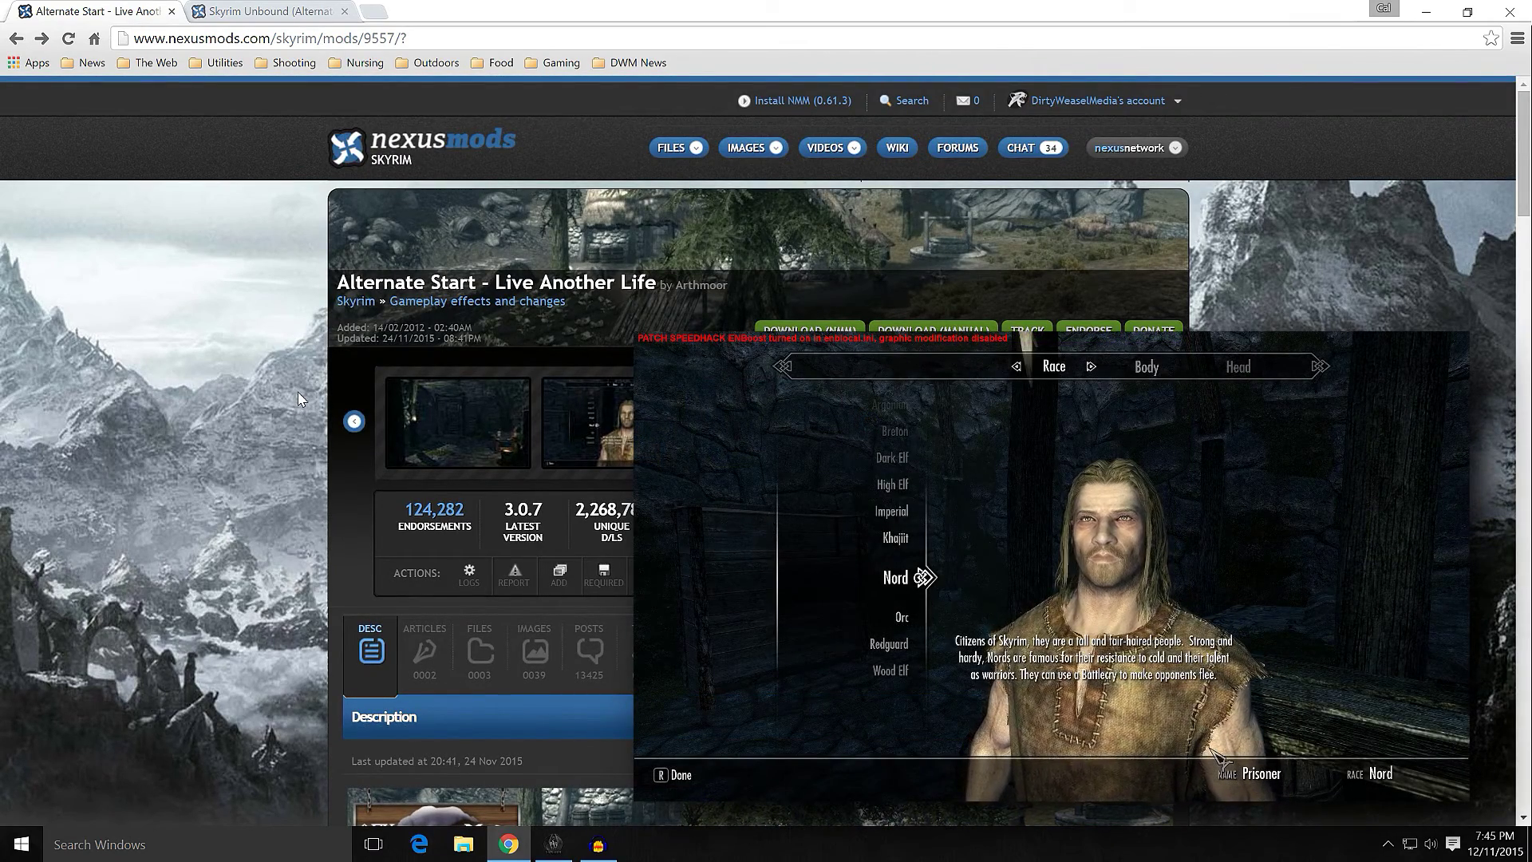
Step: Preview the Alternate Start character-creation screenshot and scroll the page
{"action": "left_click", "coordinate": [572, 437]}
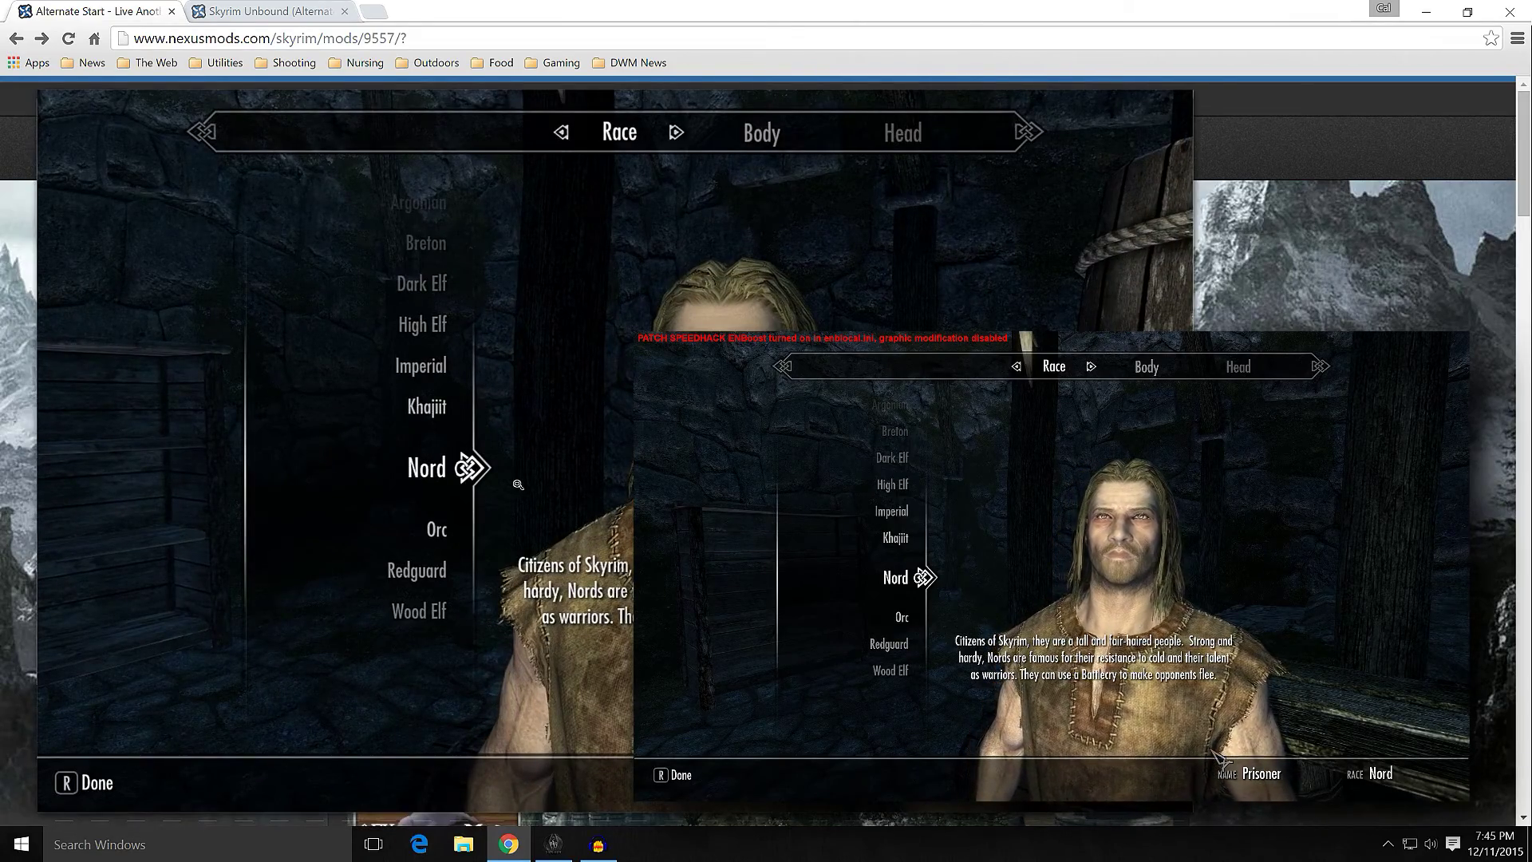
{"action": "left_click", "coordinate": [518, 484]}
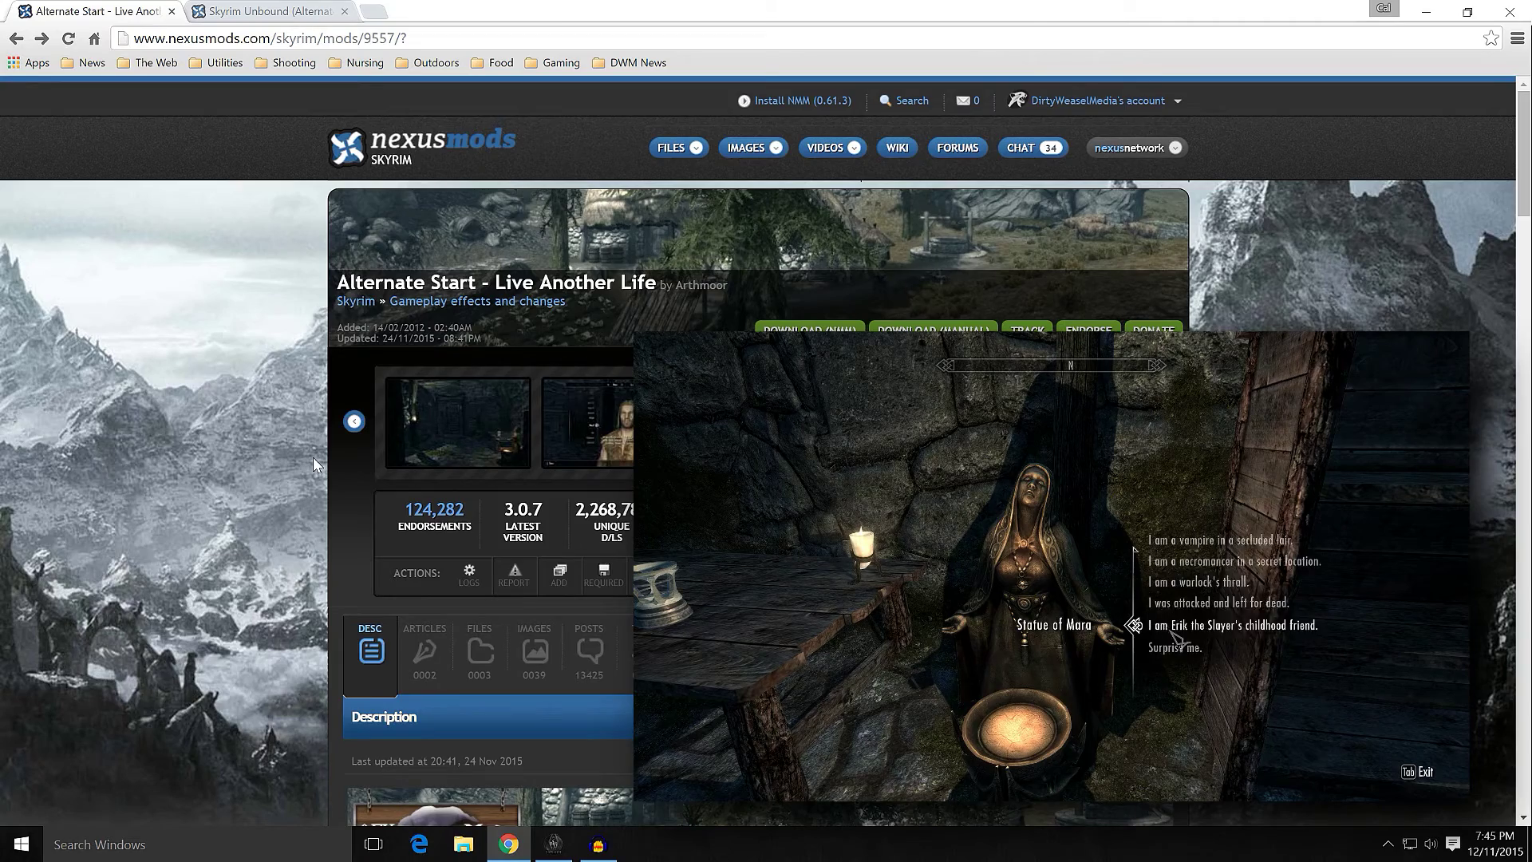
{"action": "scroll", "coordinate": [314, 463], "scroll_direction": "down", "scroll_amount": 1}
{"action": "scroll", "coordinate": [314, 463], "scroll_direction": "down", "scroll_amount": 2}
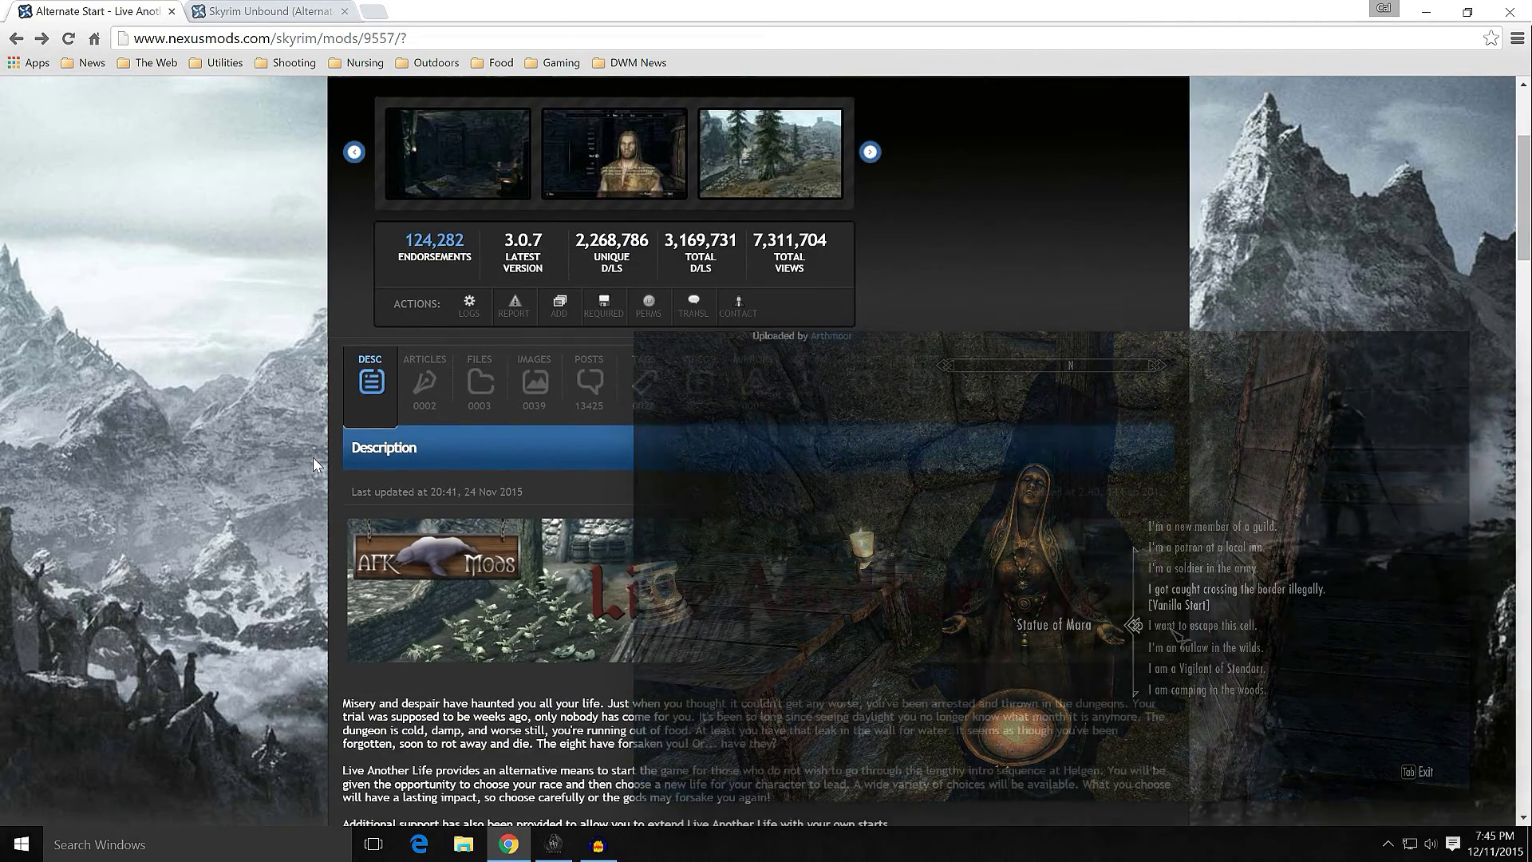
{"action": "scroll", "coordinate": [316, 463], "scroll_direction": "up", "scroll_amount": 3}
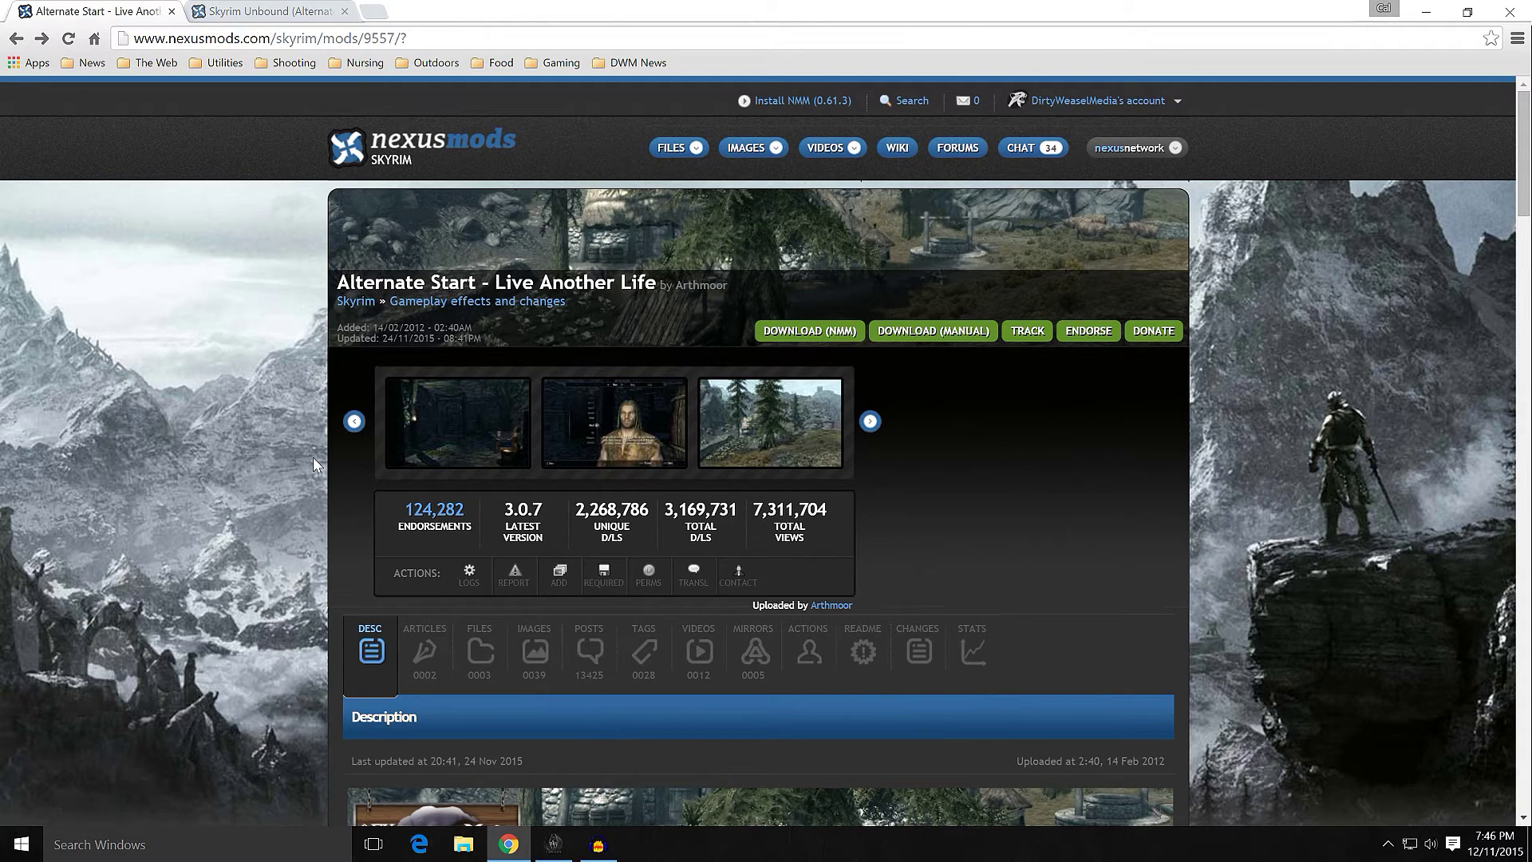
Step: Scroll through the Alternate Start - Live Another Life description
{"action": "scroll", "coordinate": [313, 456], "scroll_direction": "down", "scroll_amount": 3}
{"action": "scroll", "coordinate": [313, 462], "scroll_direction": "down", "scroll_amount": 1}
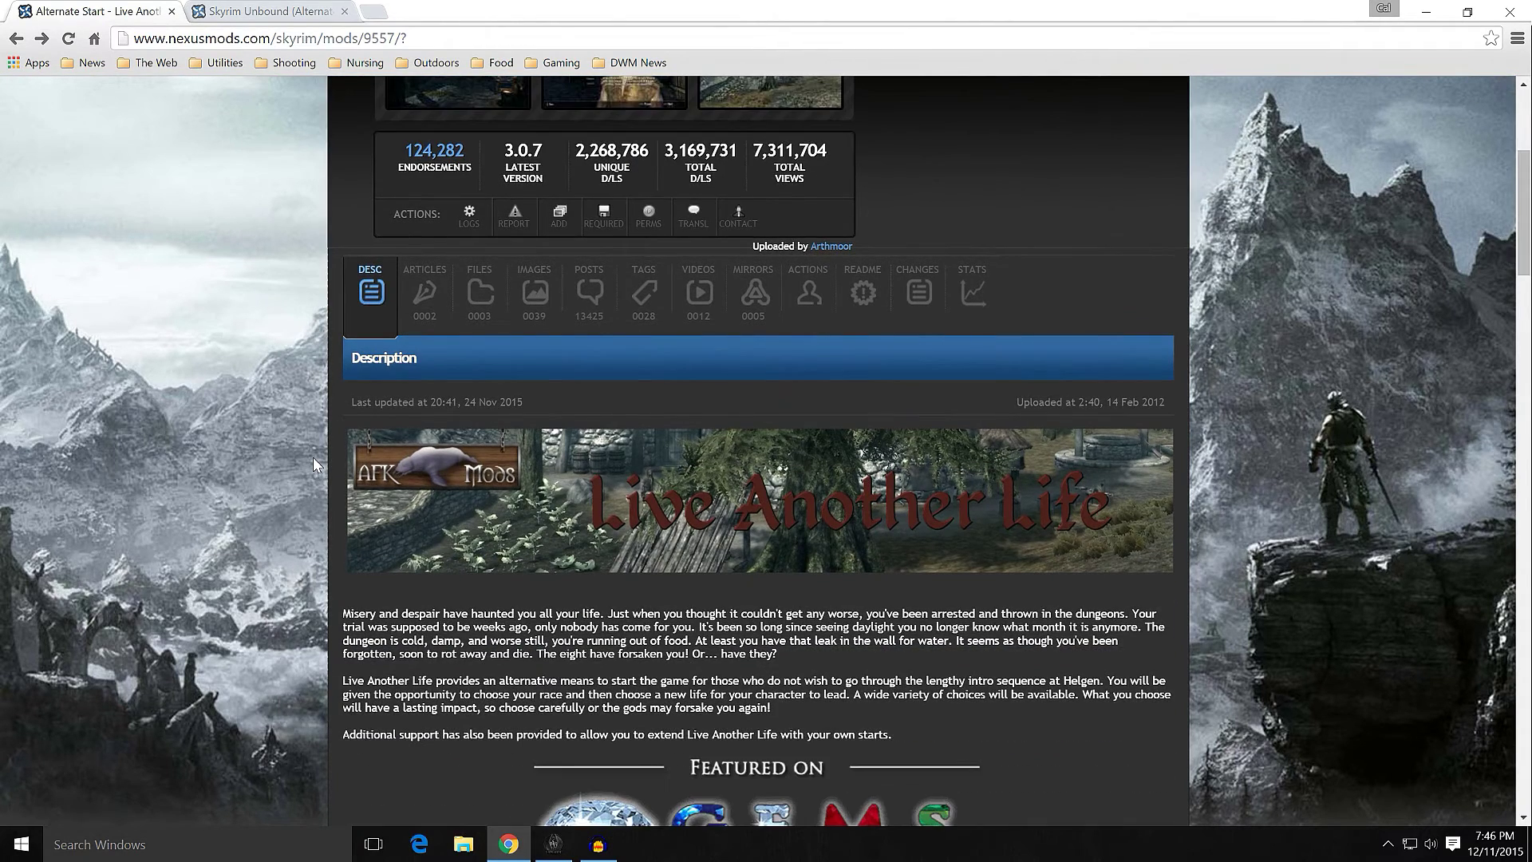
{"action": "scroll", "coordinate": [313, 457], "scroll_direction": "up", "scroll_amount": 2}
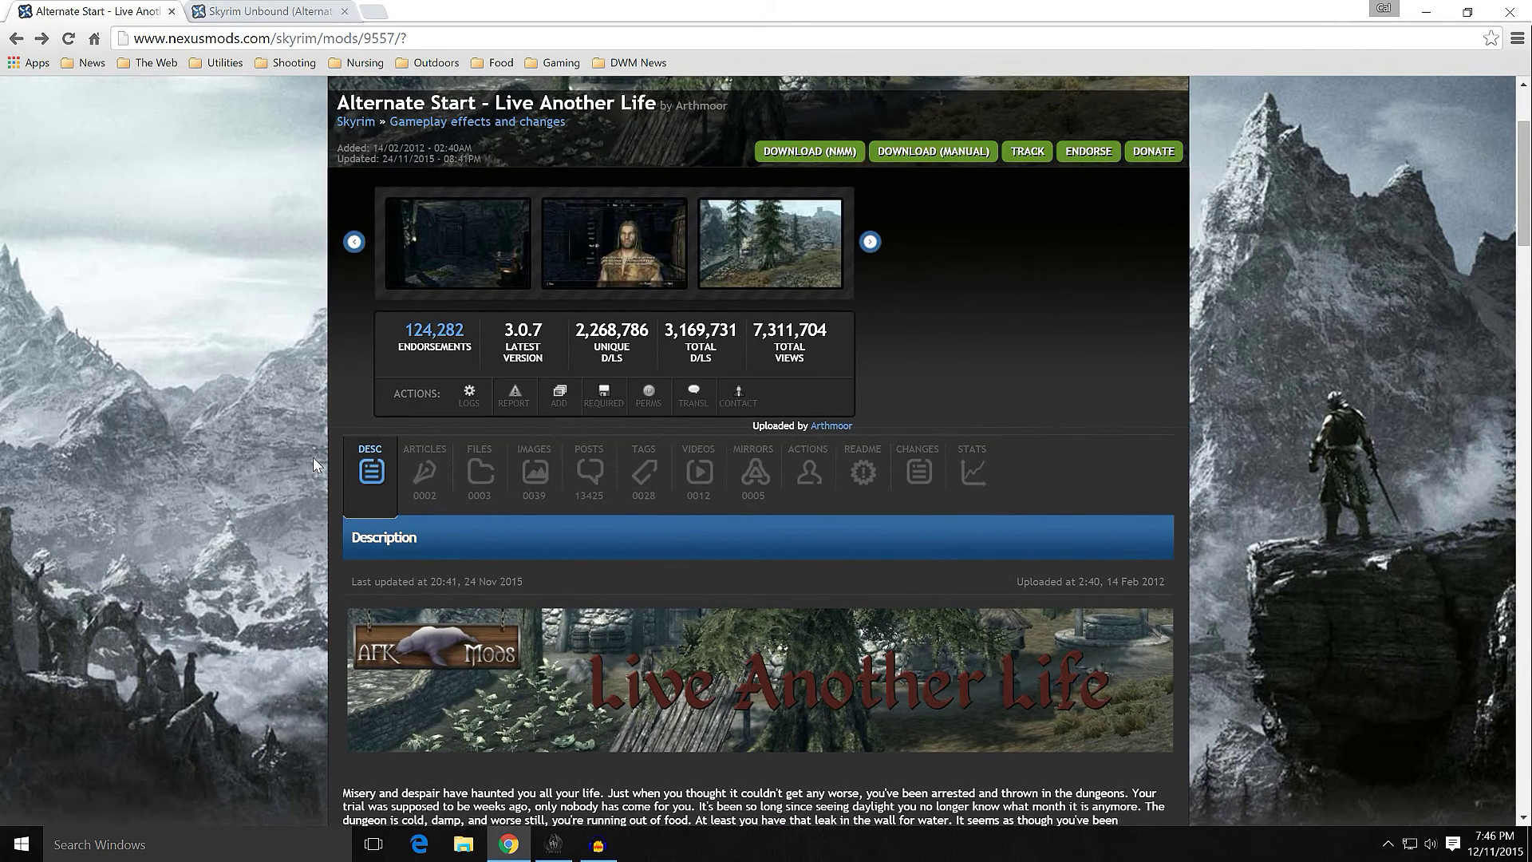
{"action": "scroll", "coordinate": [311, 459], "scroll_direction": "down", "scroll_amount": 7}
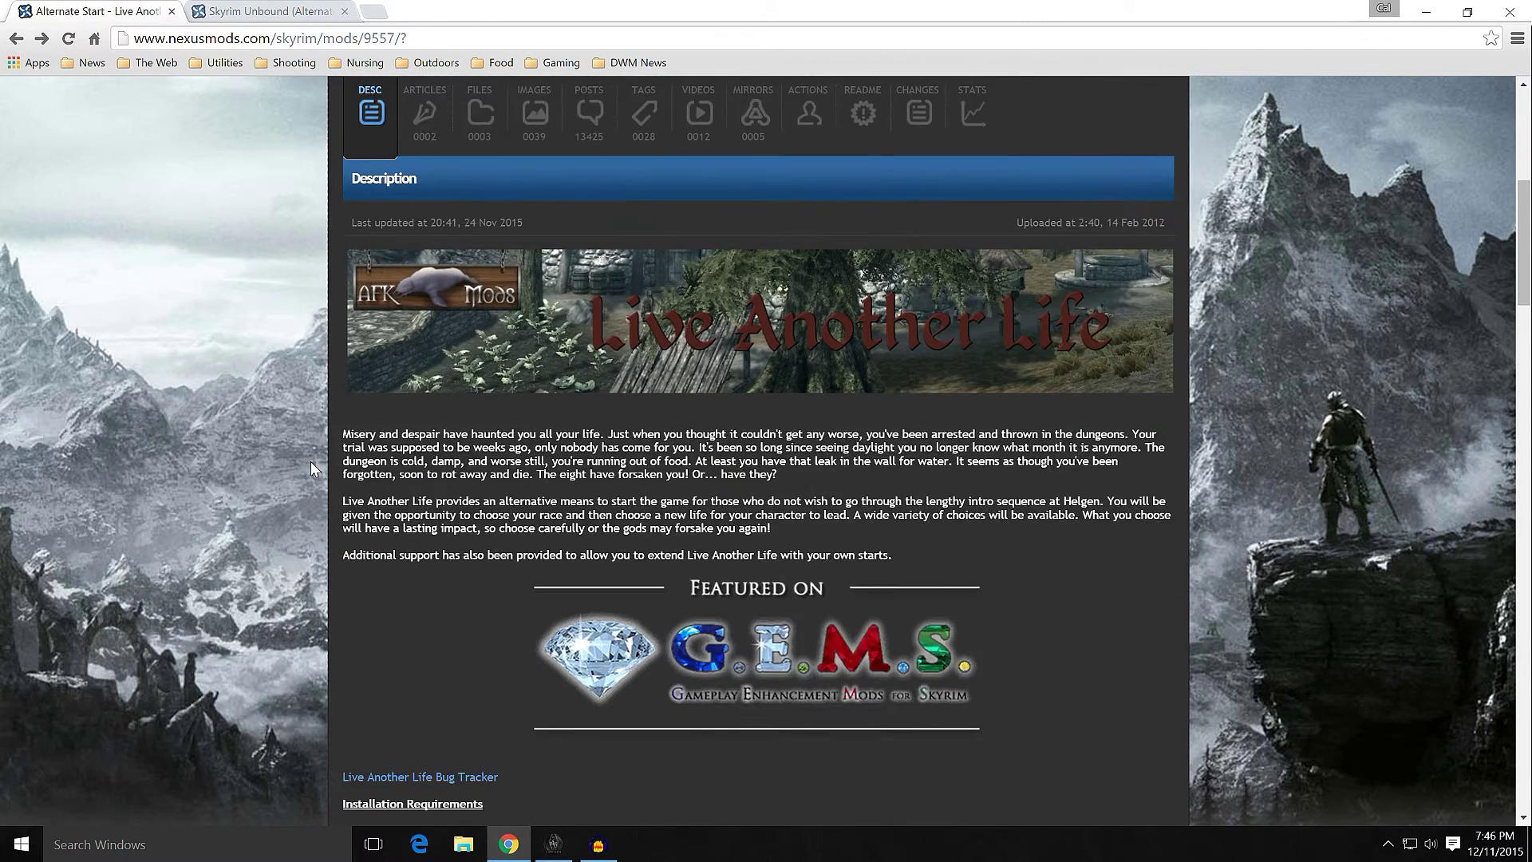
{"action": "scroll", "coordinate": [309, 458], "scroll_direction": "down", "scroll_amount": 3}
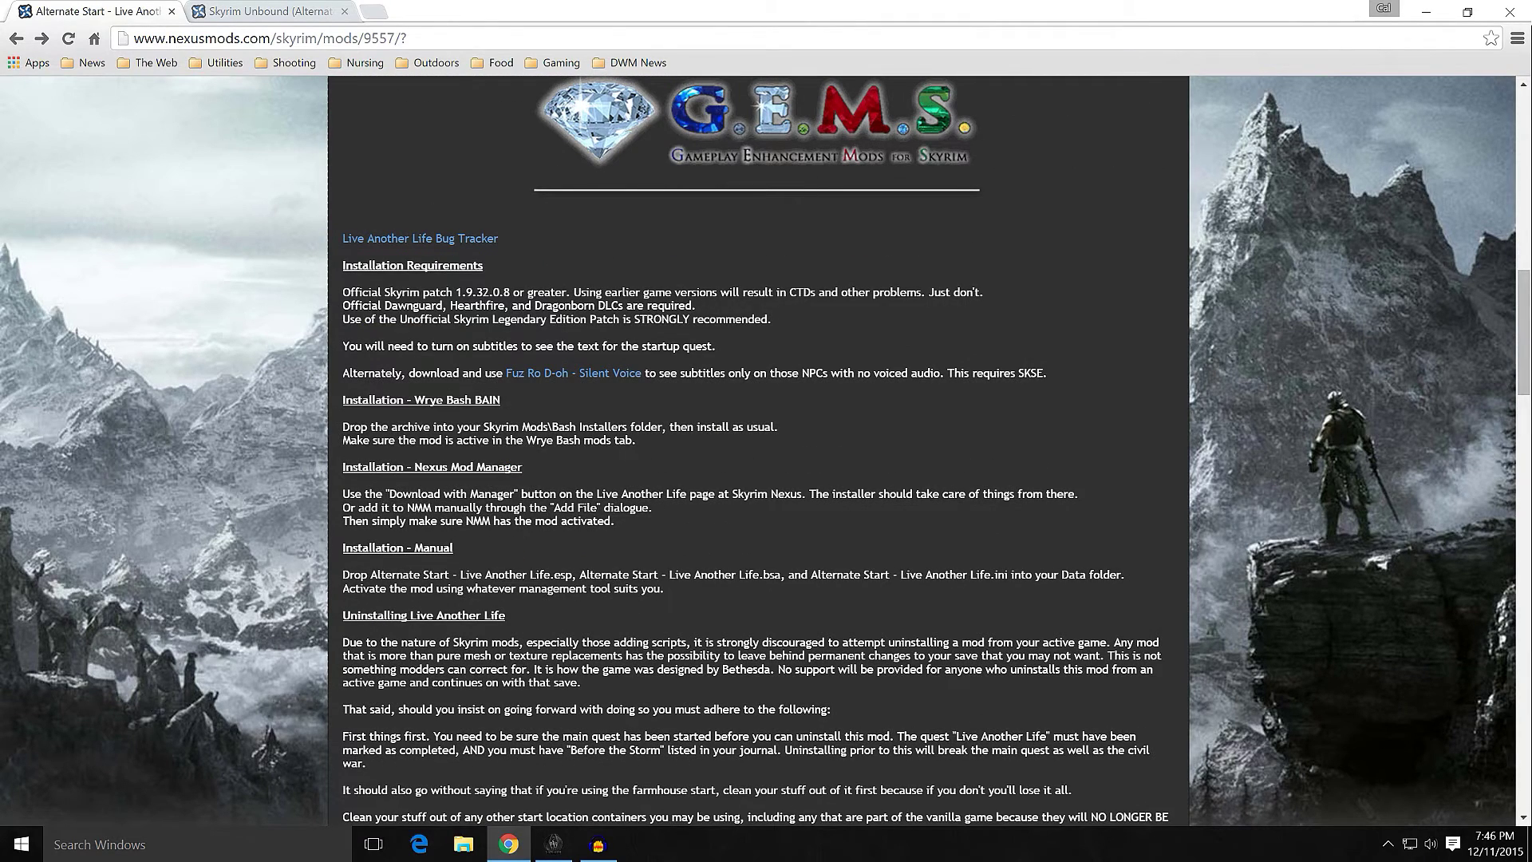
{"action": "scroll", "coordinate": [323, 369], "scroll_direction": "up", "scroll_amount": 6}
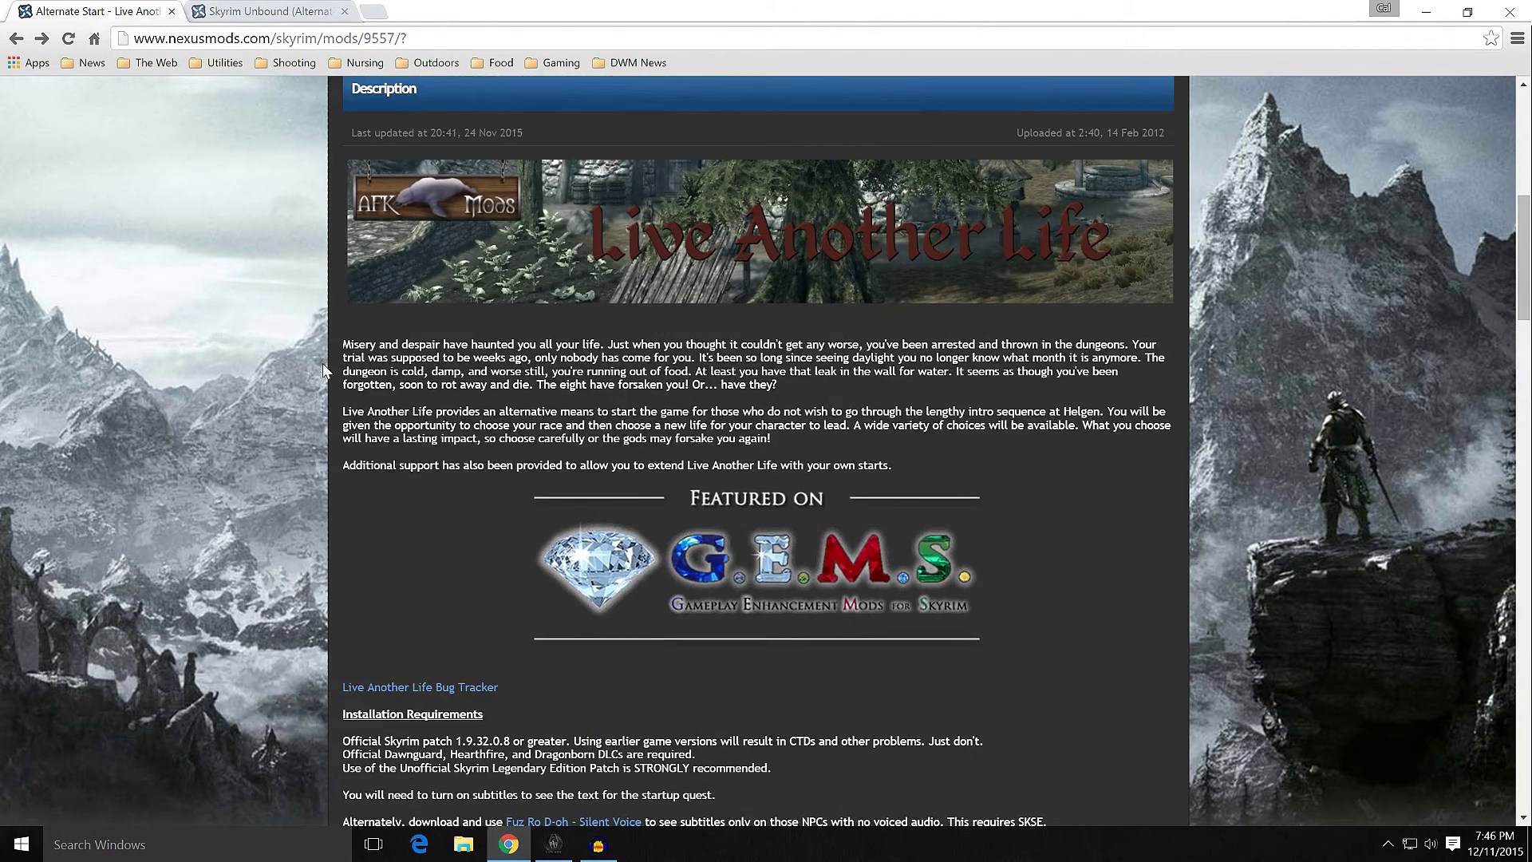
{"action": "scroll", "coordinate": [323, 369], "scroll_direction": "up", "scroll_amount": 6}
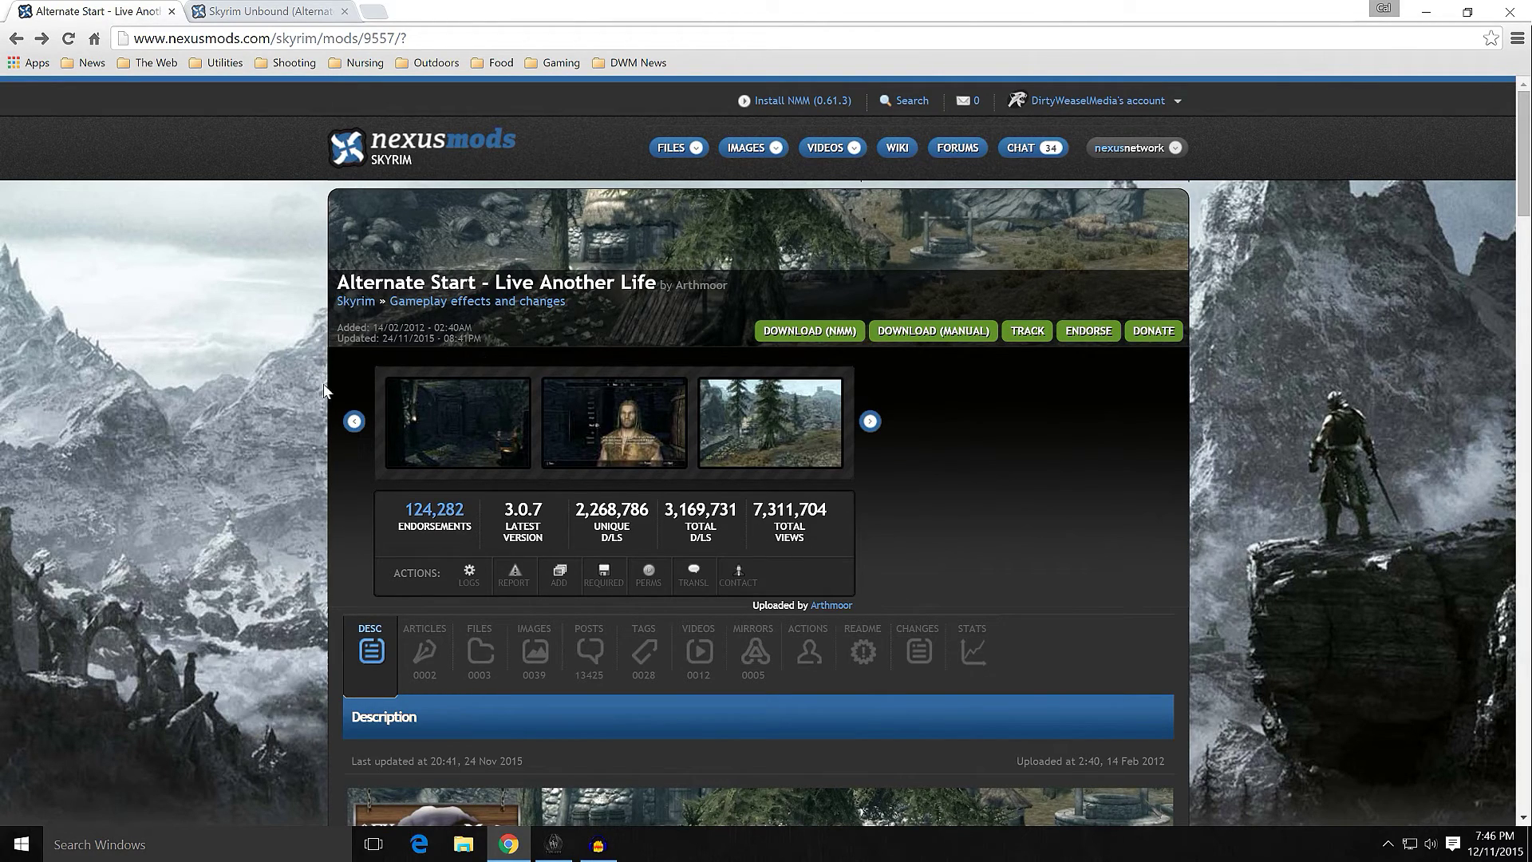
{"action": "scroll", "coordinate": [311, 455], "scroll_direction": "down", "scroll_amount": 2}
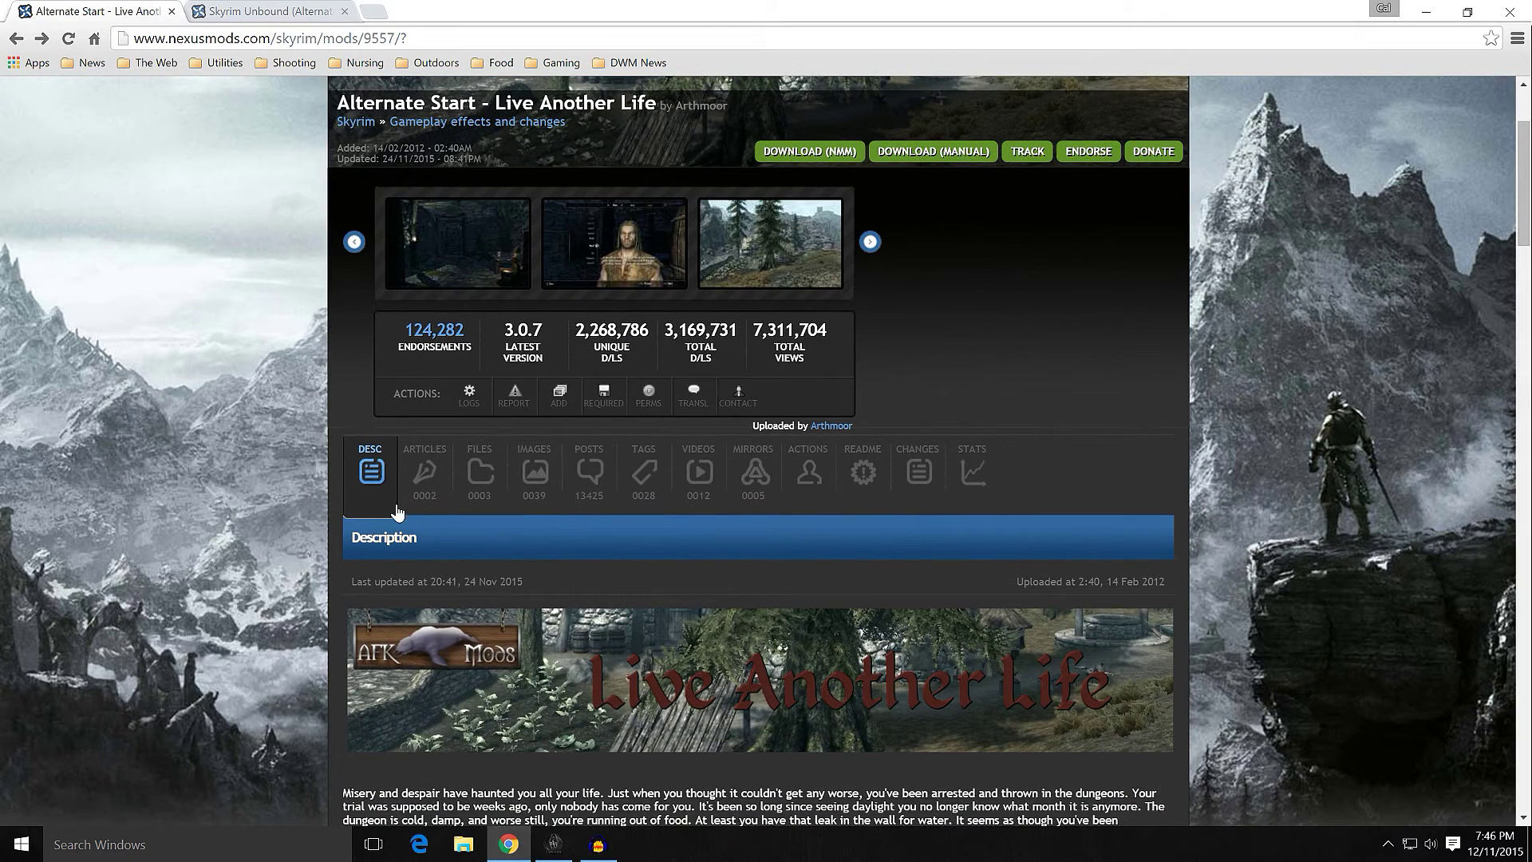
Step: Review Alternate Start's file list, go back, then switch to the Skyrim Unbound page
{"action": "left_click", "coordinate": [479, 478]}
{"action": "scroll", "coordinate": [332, 499], "scroll_direction": "down", "scroll_amount": 4}
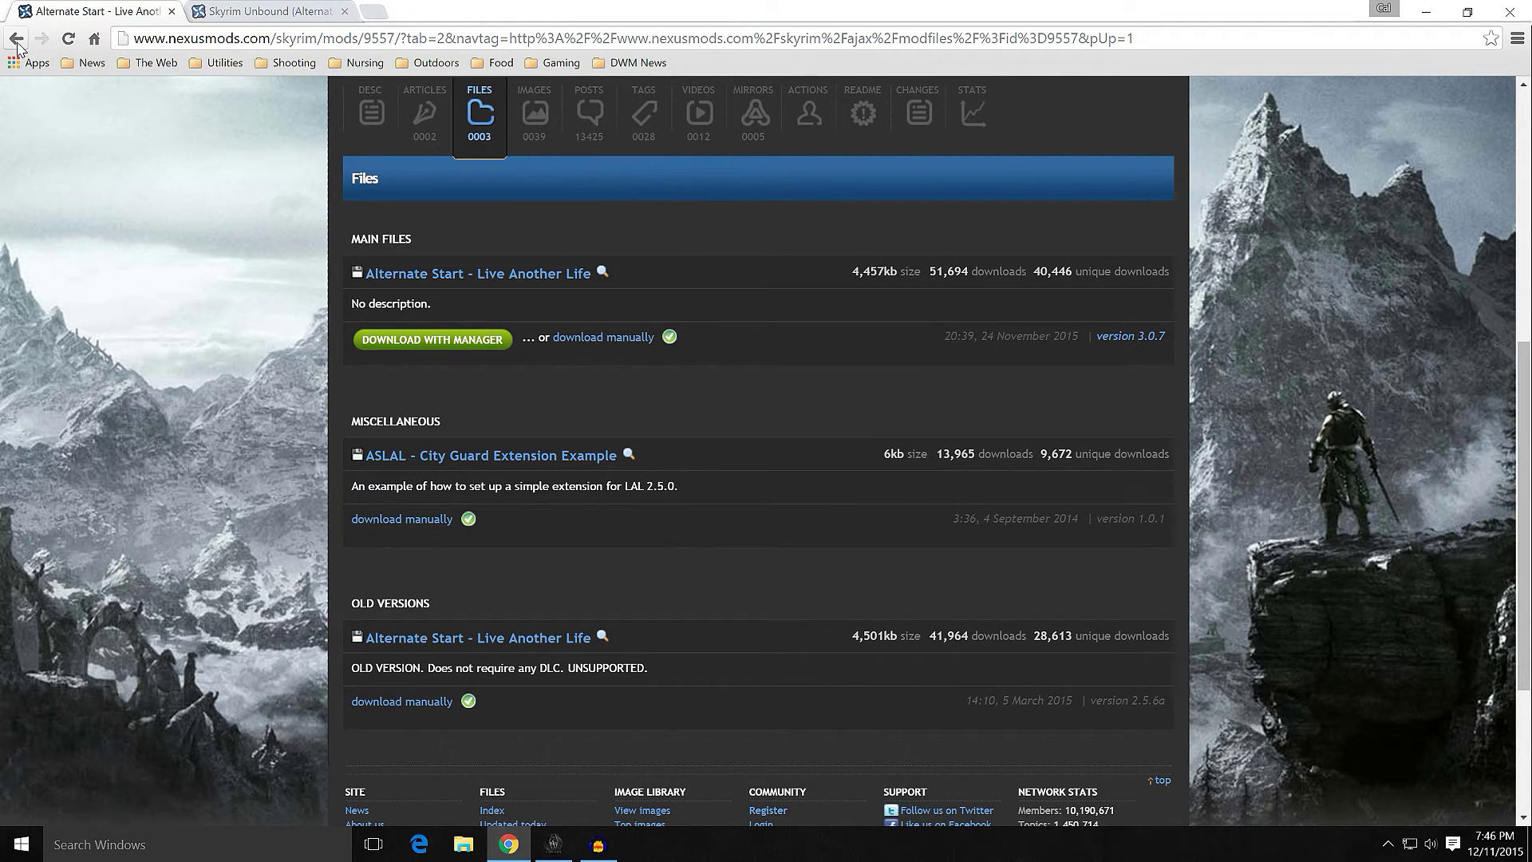
{"action": "scroll", "coordinate": [268, 406], "scroll_direction": "up", "scroll_amount": 3}
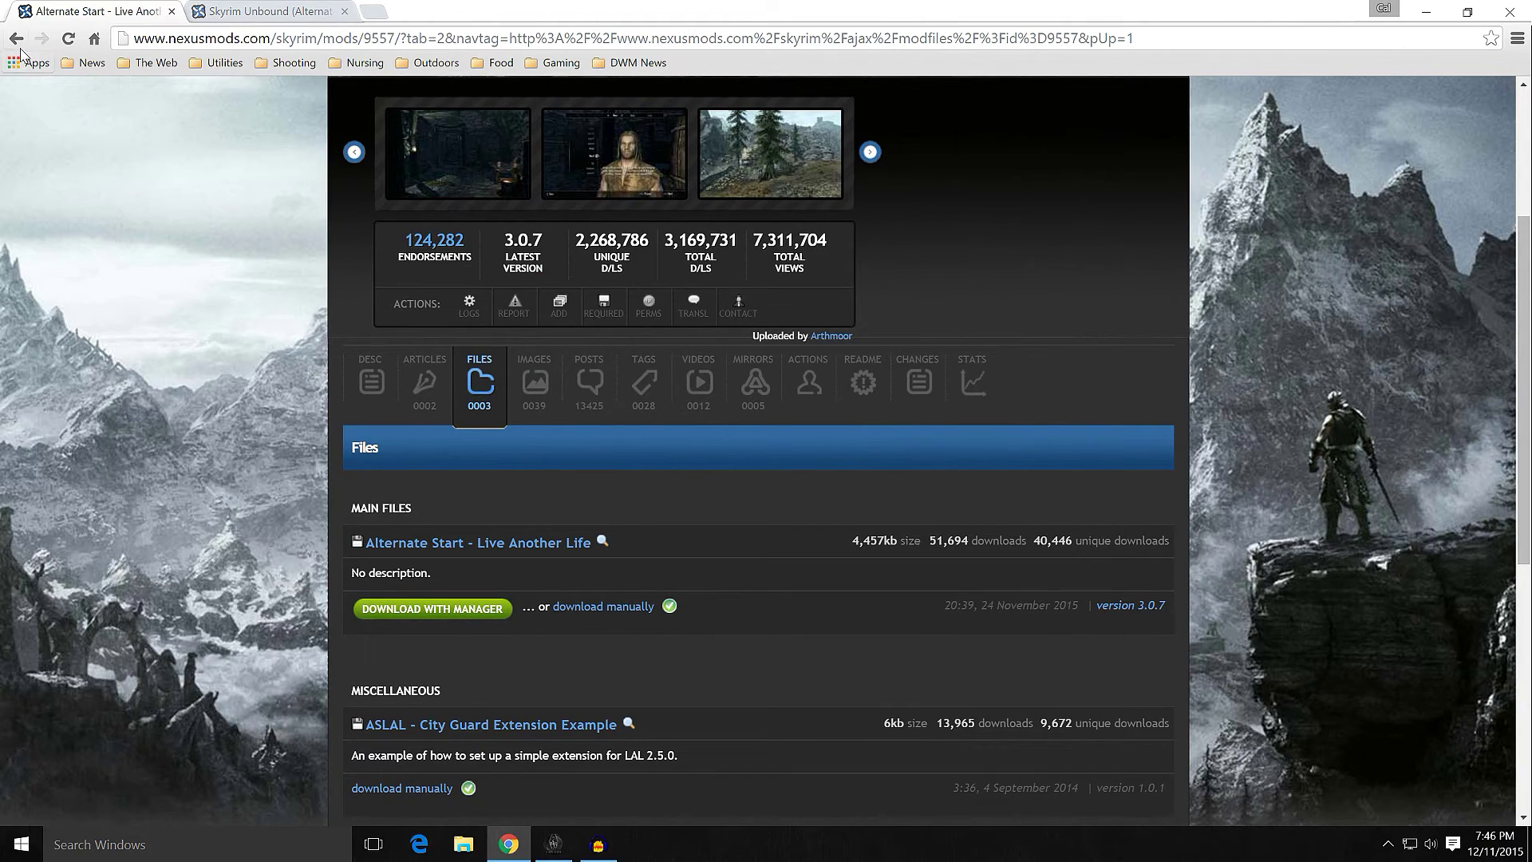
{"action": "left_click", "coordinate": [16, 39]}
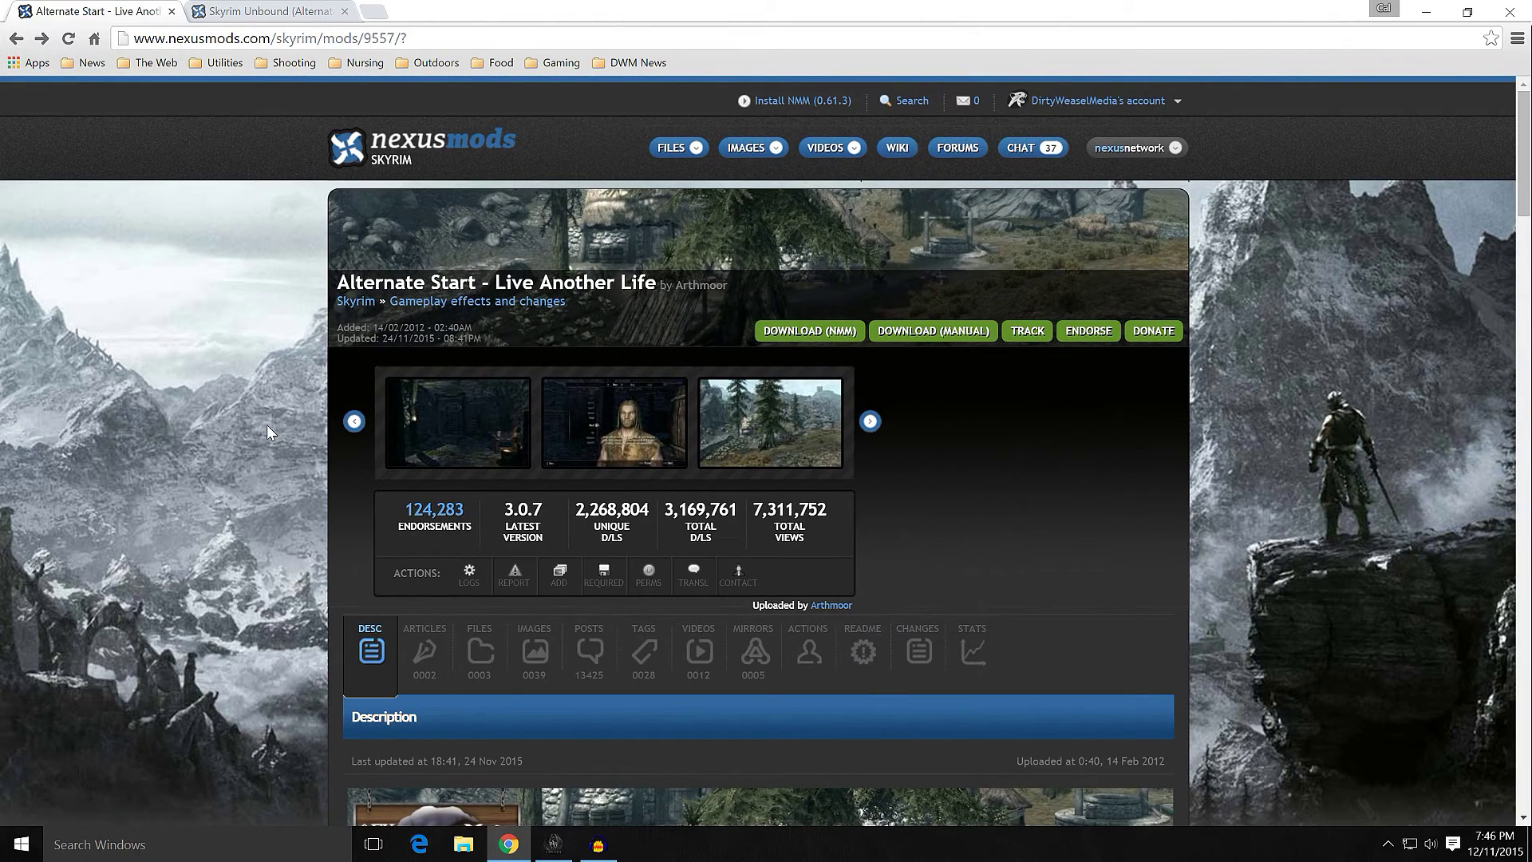
{"action": "left_click", "coordinate": [287, 12]}
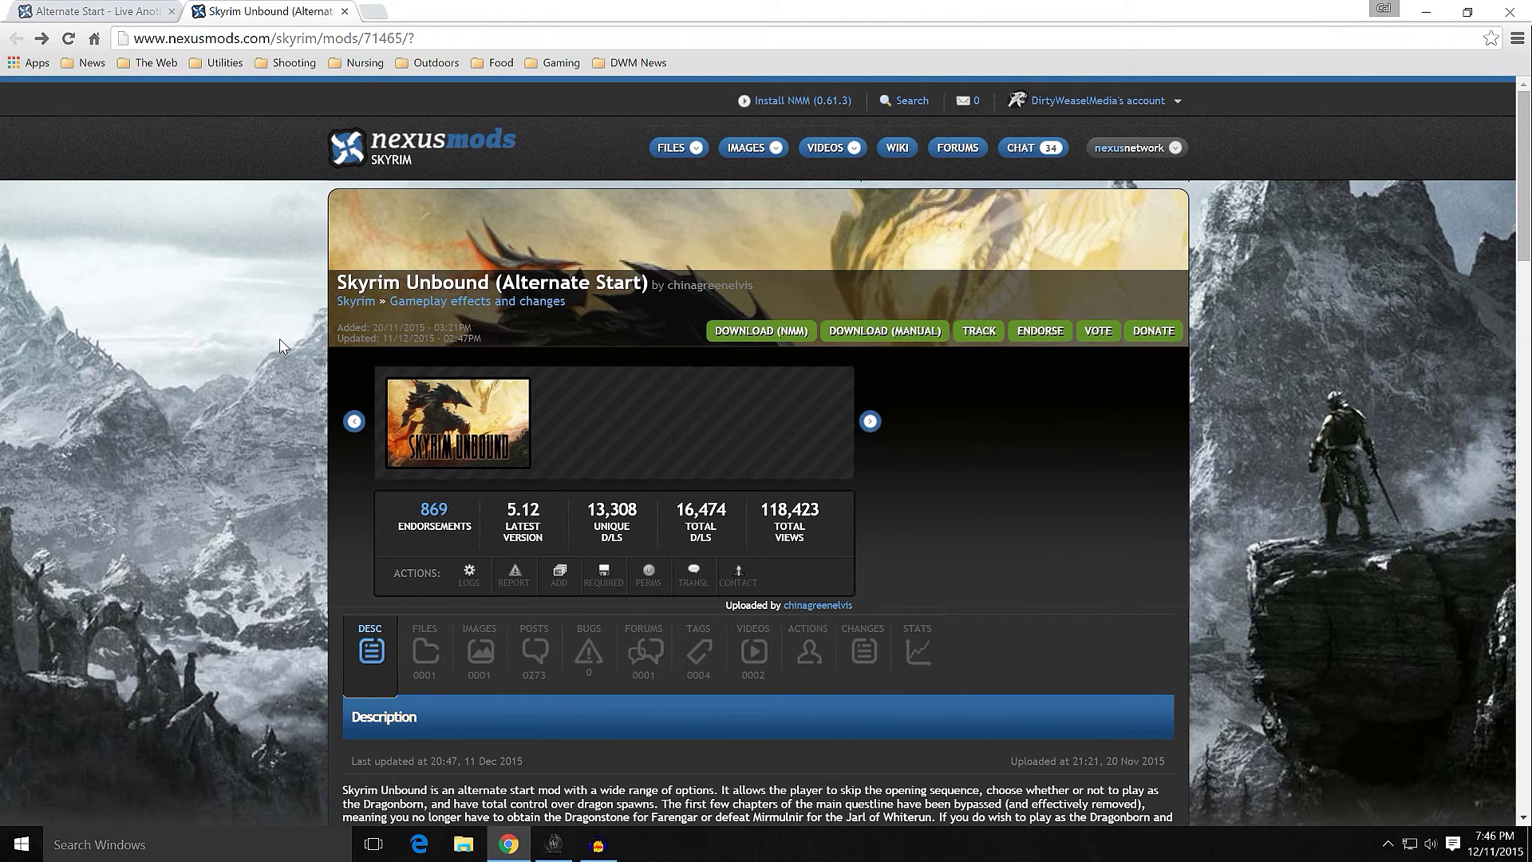
Step: Scroll the Skyrim Unbound description and list its files, showing the 1,284kb main file v5.12
{"action": "scroll", "coordinate": [280, 339], "scroll_direction": "down", "scroll_amount": 1}
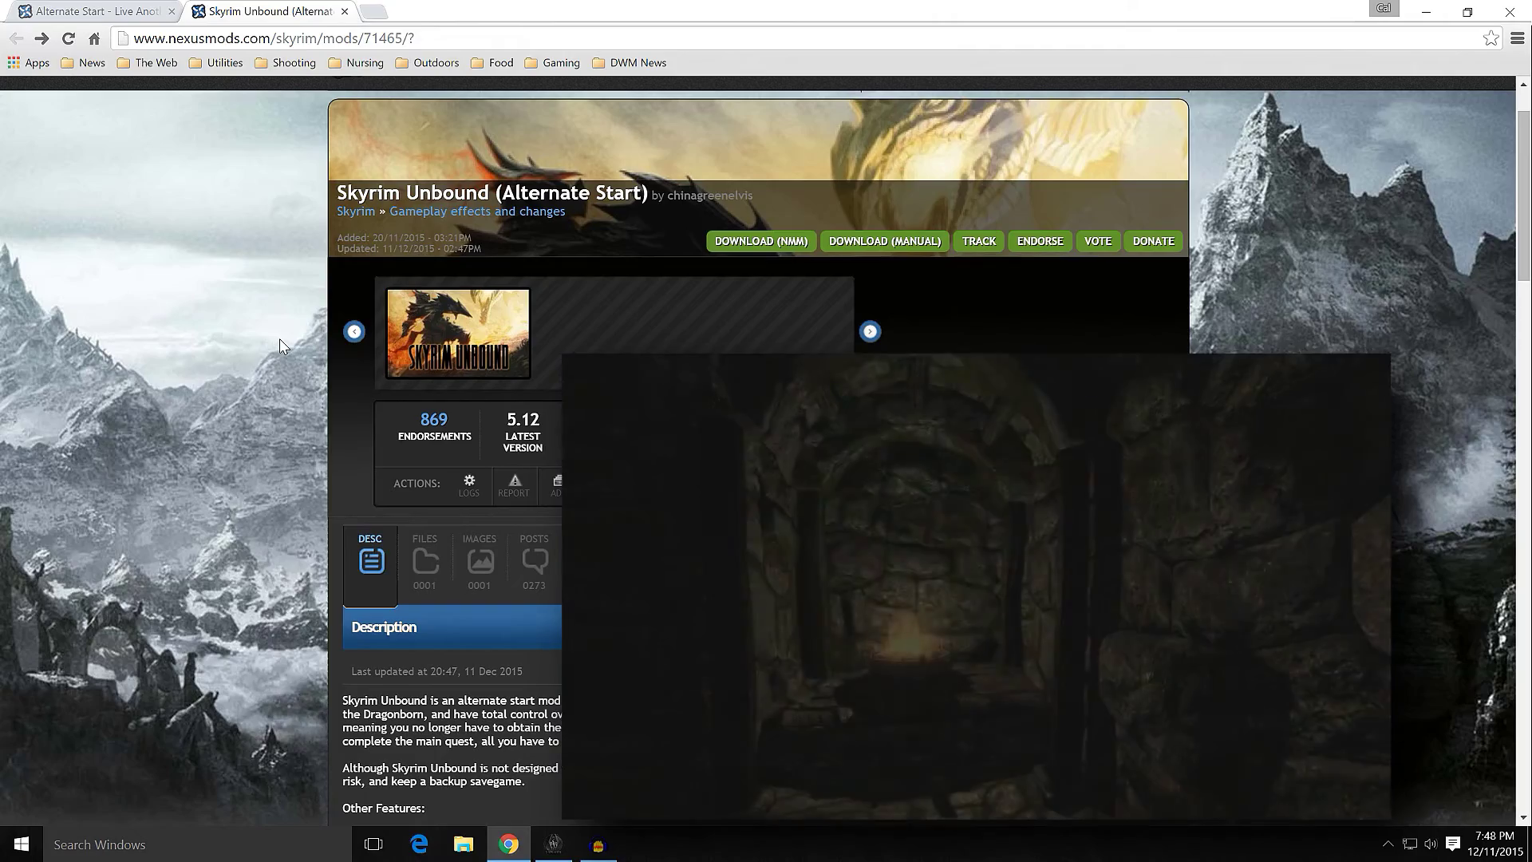
{"action": "scroll", "coordinate": [279, 339], "scroll_direction": "down", "scroll_amount": 2}
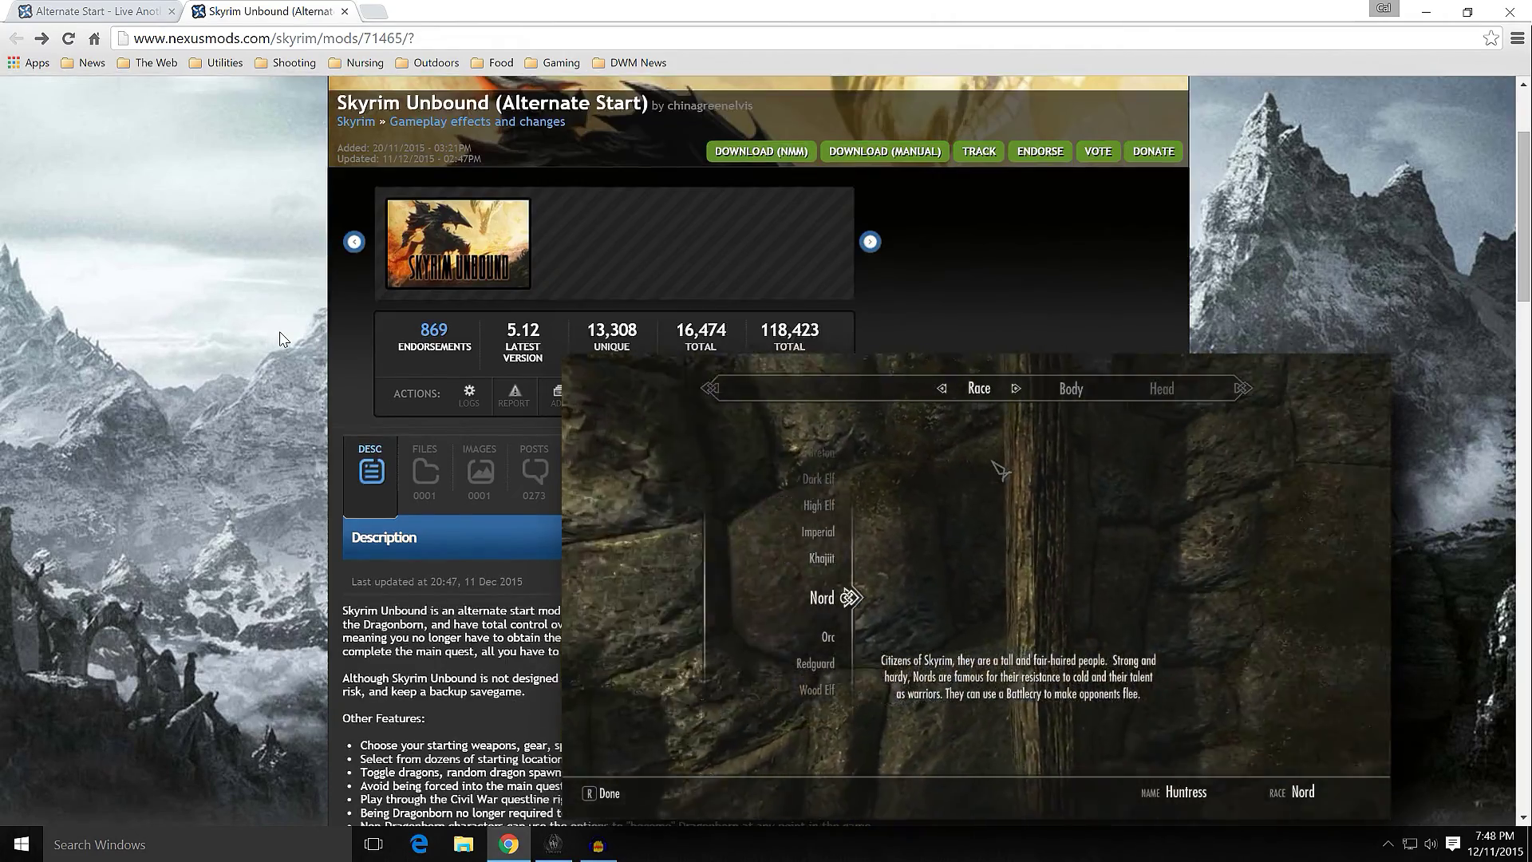
{"action": "scroll", "coordinate": [280, 338], "scroll_direction": "up", "scroll_amount": 3}
{"action": "scroll", "coordinate": [283, 368], "scroll_direction": "down", "scroll_amount": 1}
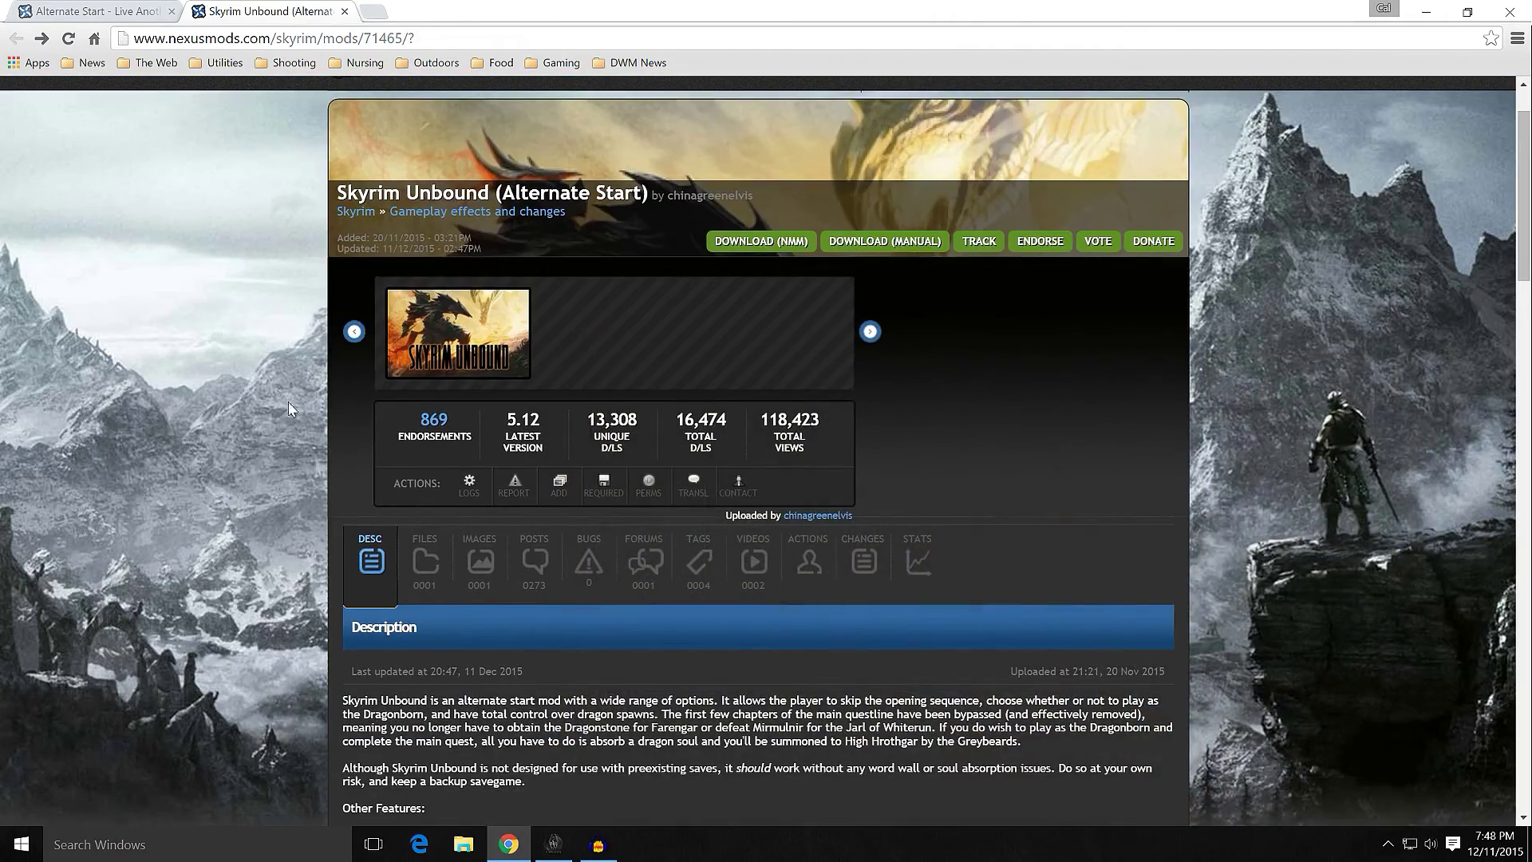
{"action": "left_click", "coordinate": [416, 575]}
Step: Go back to the Alternate Start page, then minimize Chrome to the desktop
{"action": "scroll", "coordinate": [367, 570], "scroll_direction": "down", "scroll_amount": 2}
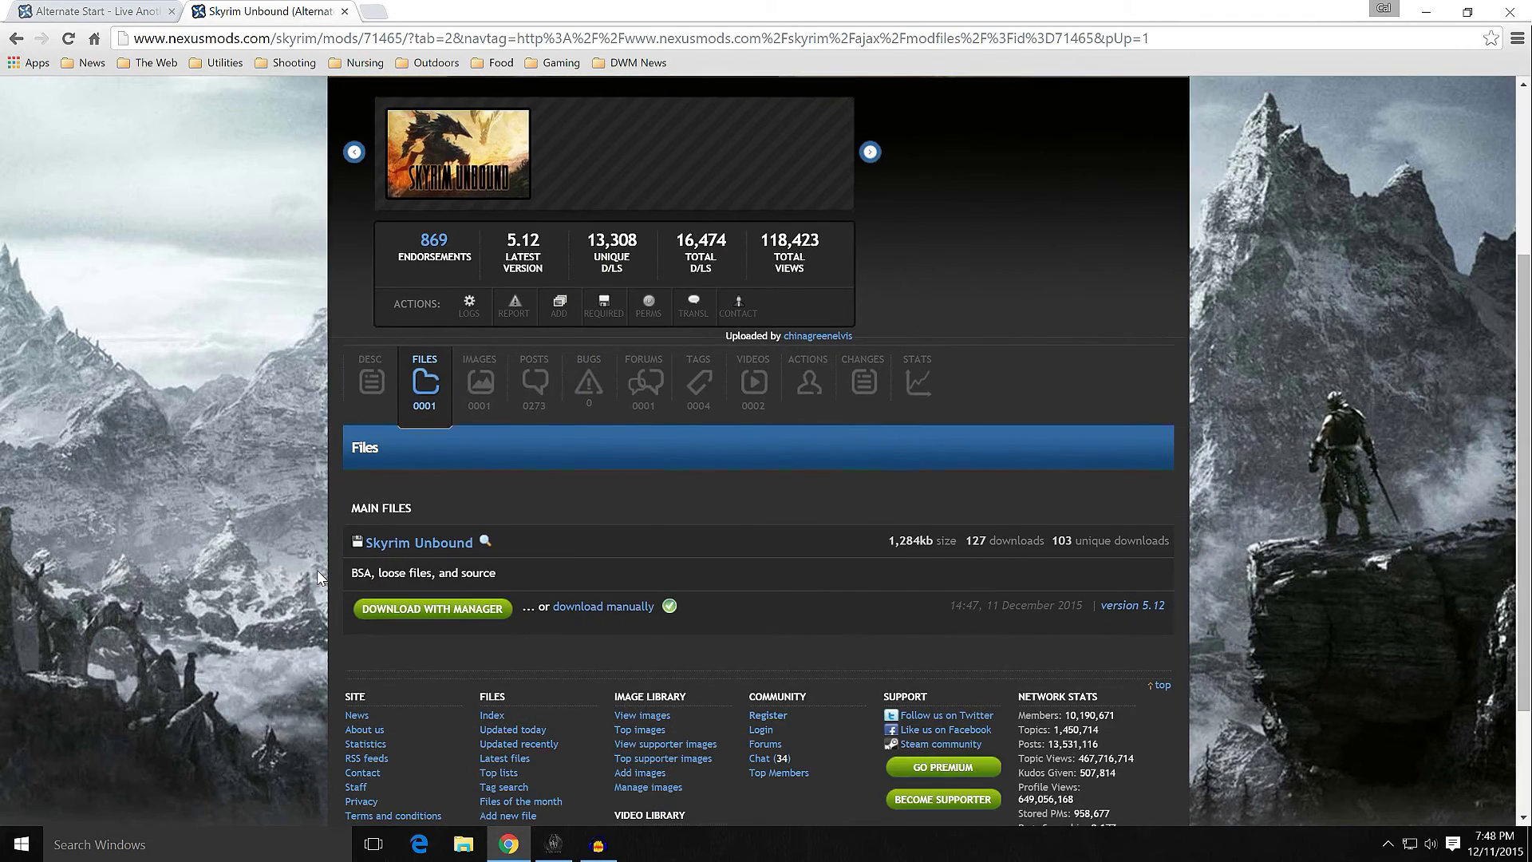
{"action": "scroll", "coordinate": [332, 518], "scroll_direction": "up", "scroll_amount": 2}
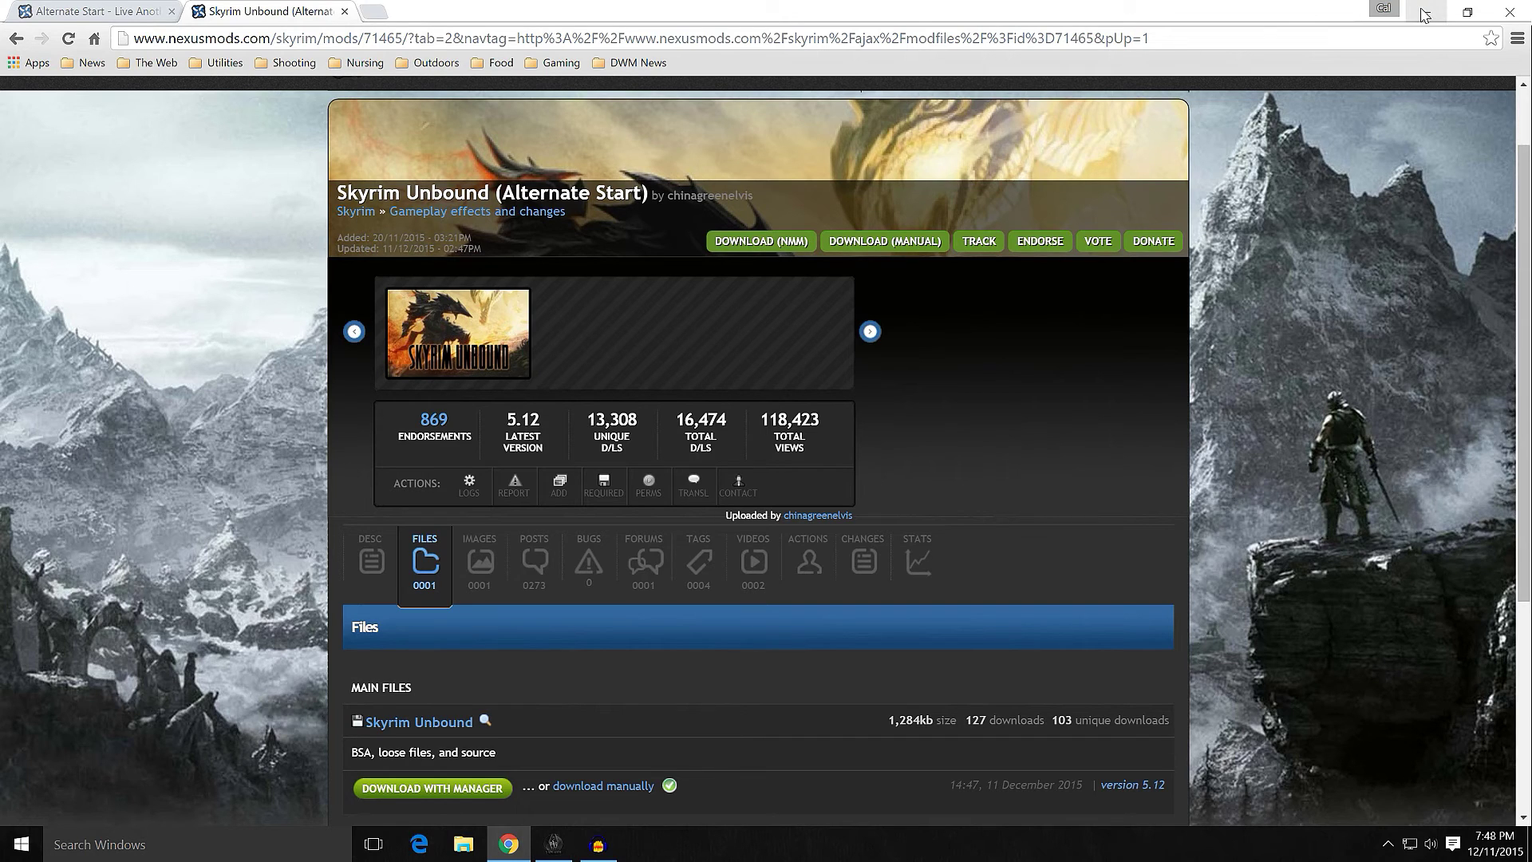
{"action": "left_click", "coordinate": [114, 14]}
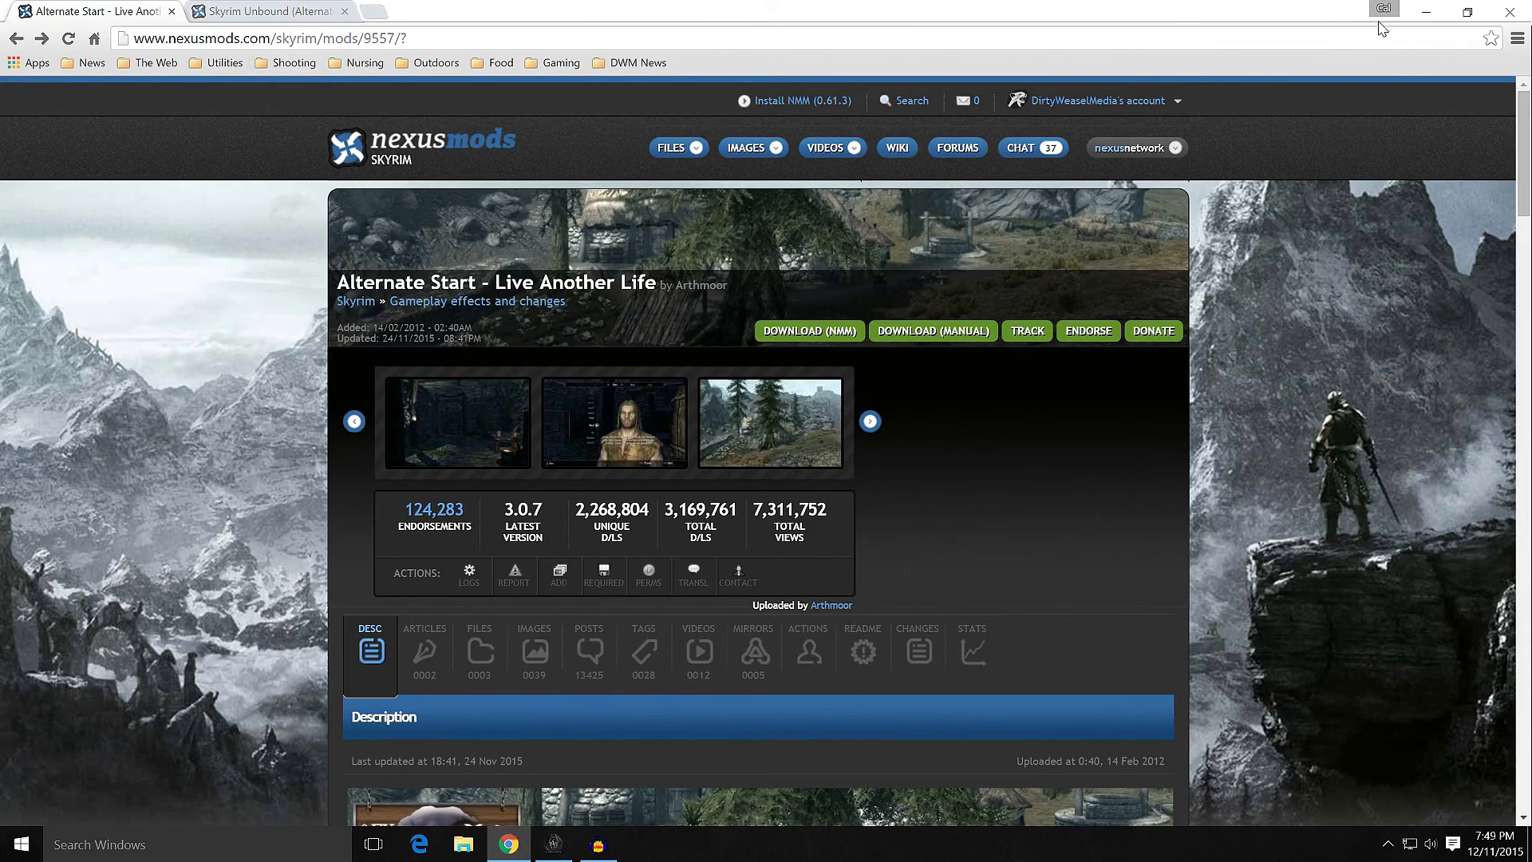
{"action": "left_click", "coordinate": [1411, 16]}
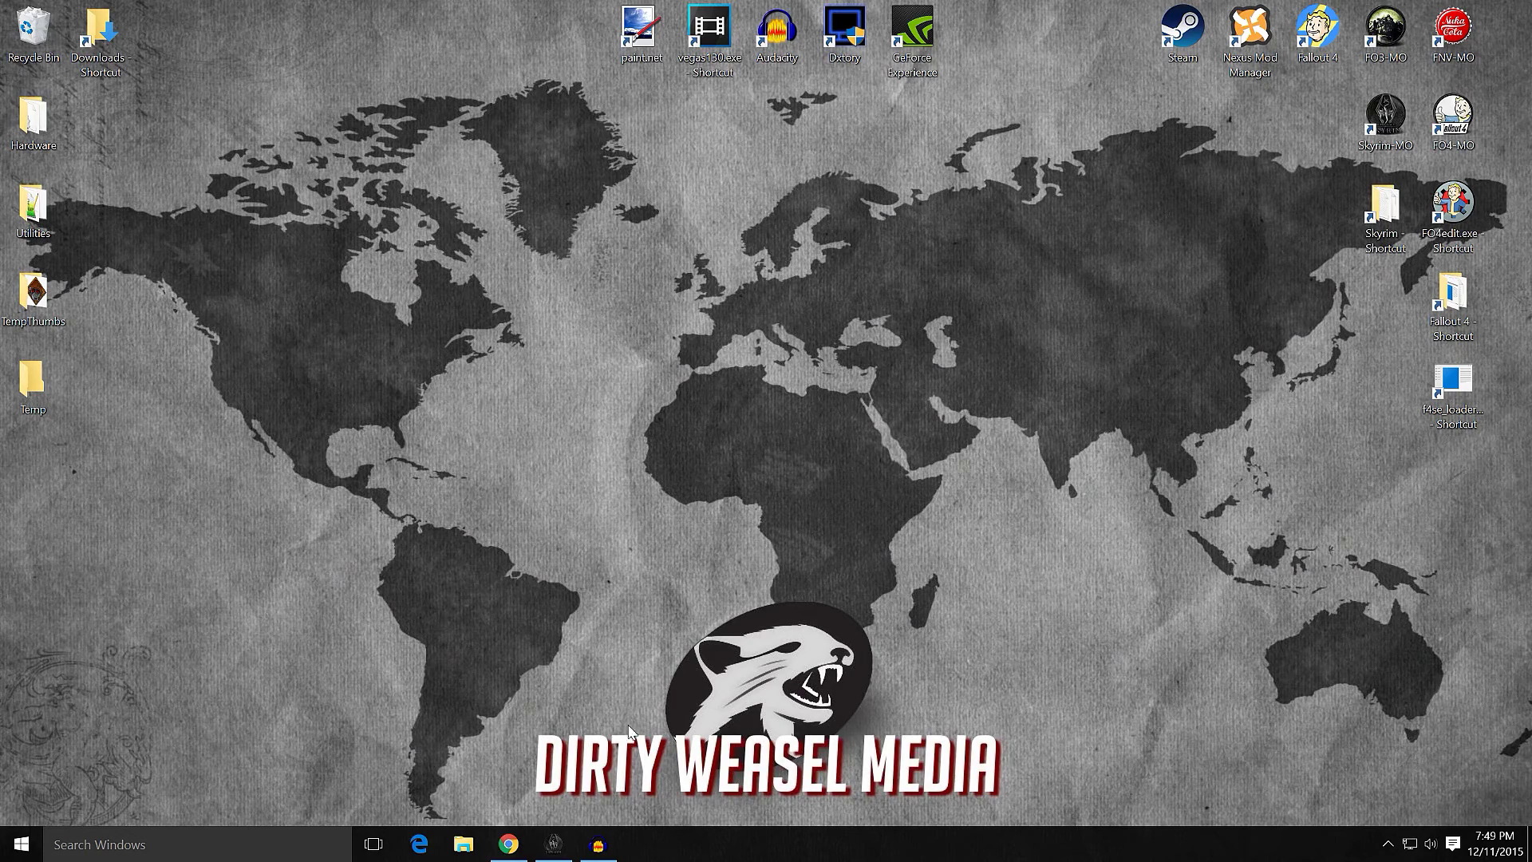
{"action": "left_click", "coordinate": [554, 846]}
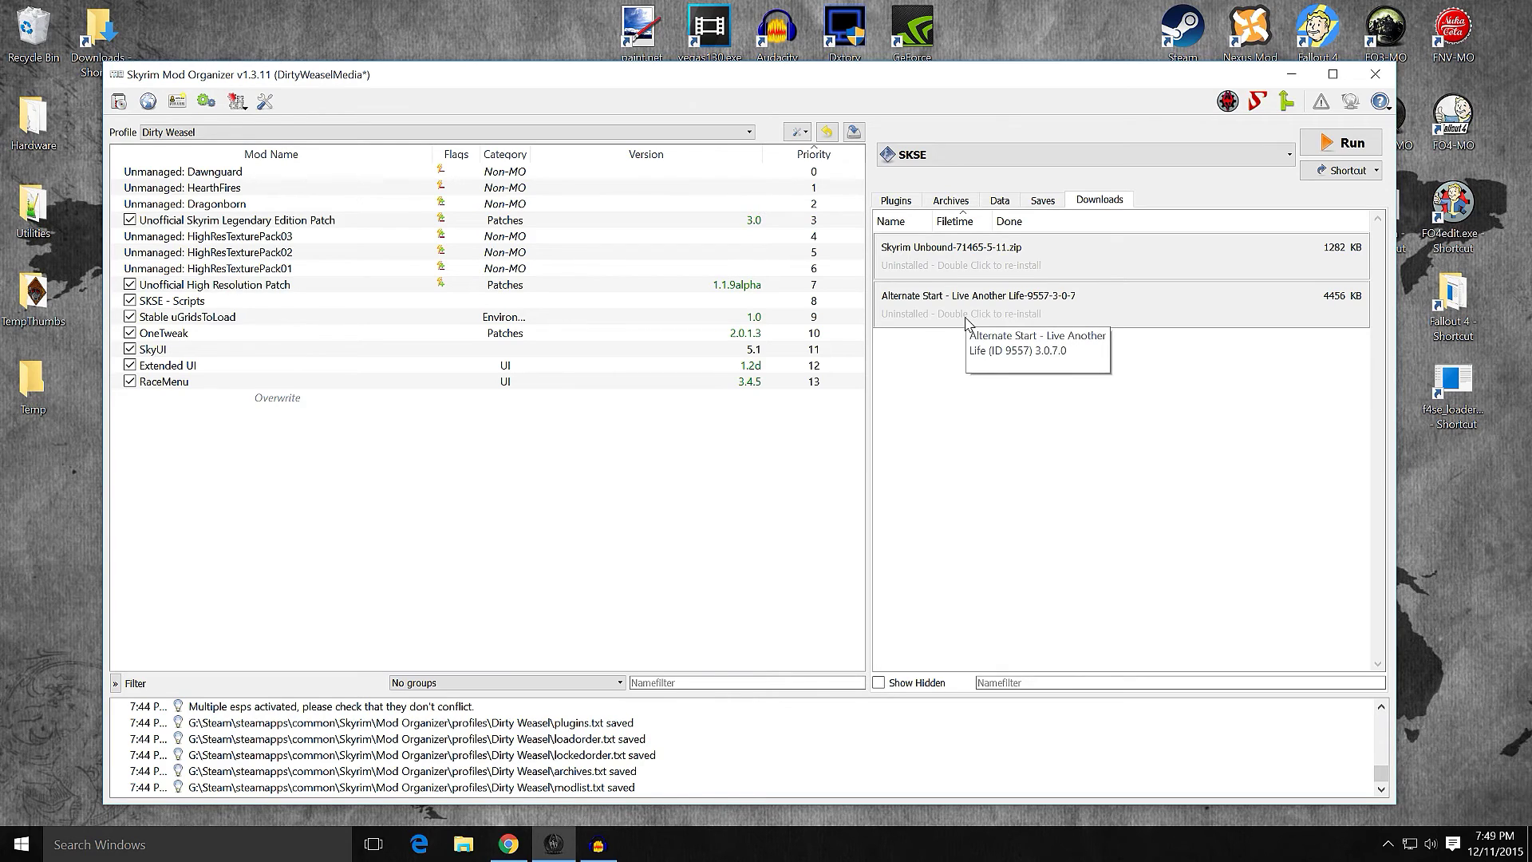
Step: Manually install Alternate Start - Live Another Life 3.0.7 without its three .txt files, then enable it
{"action": "double_click", "coordinate": [967, 317]}
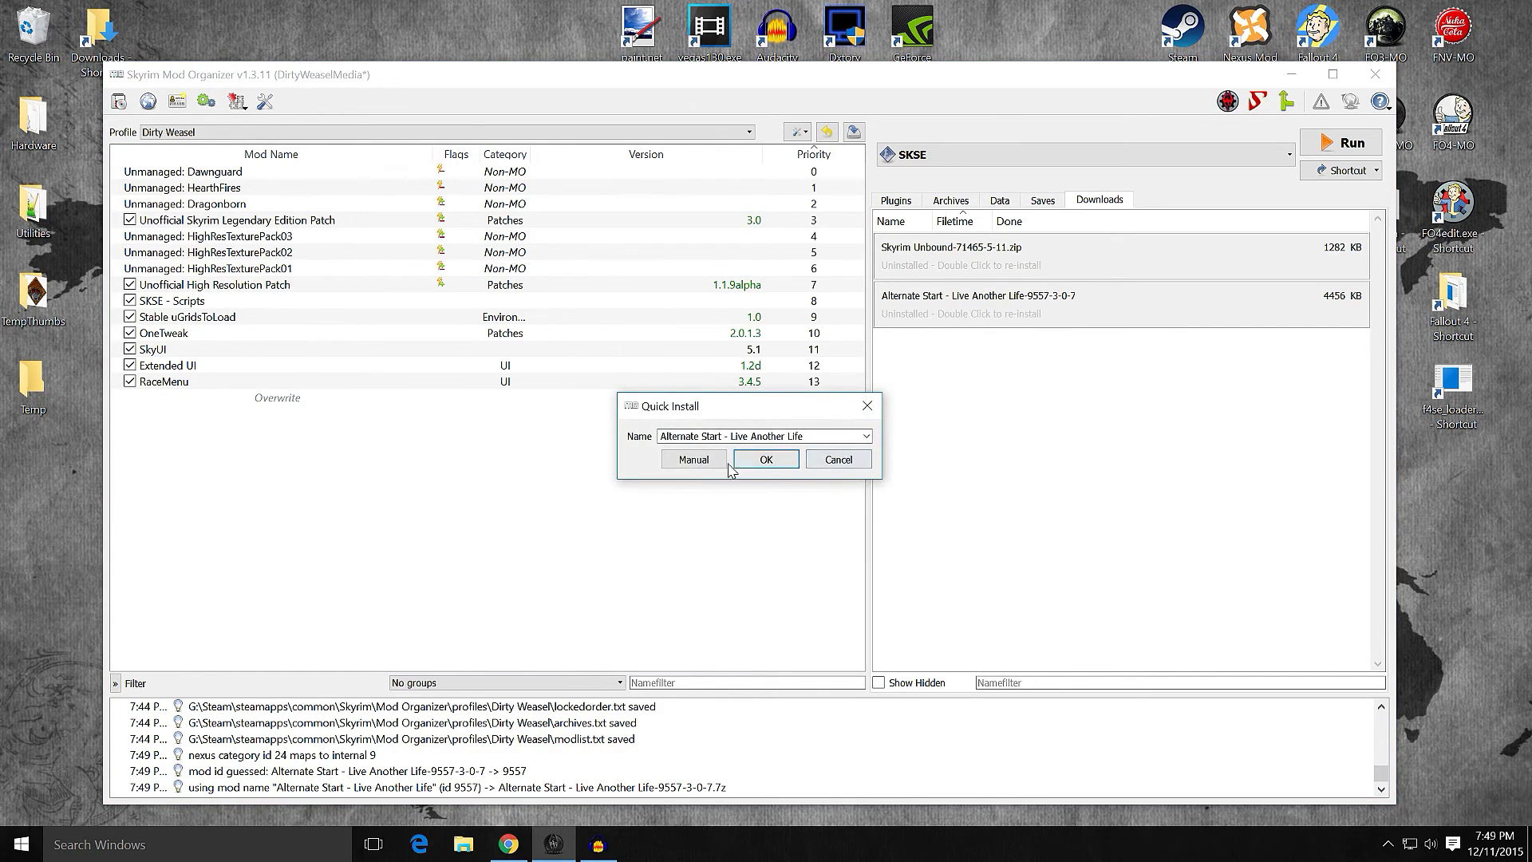
{"action": "left_click", "coordinate": [694, 460]}
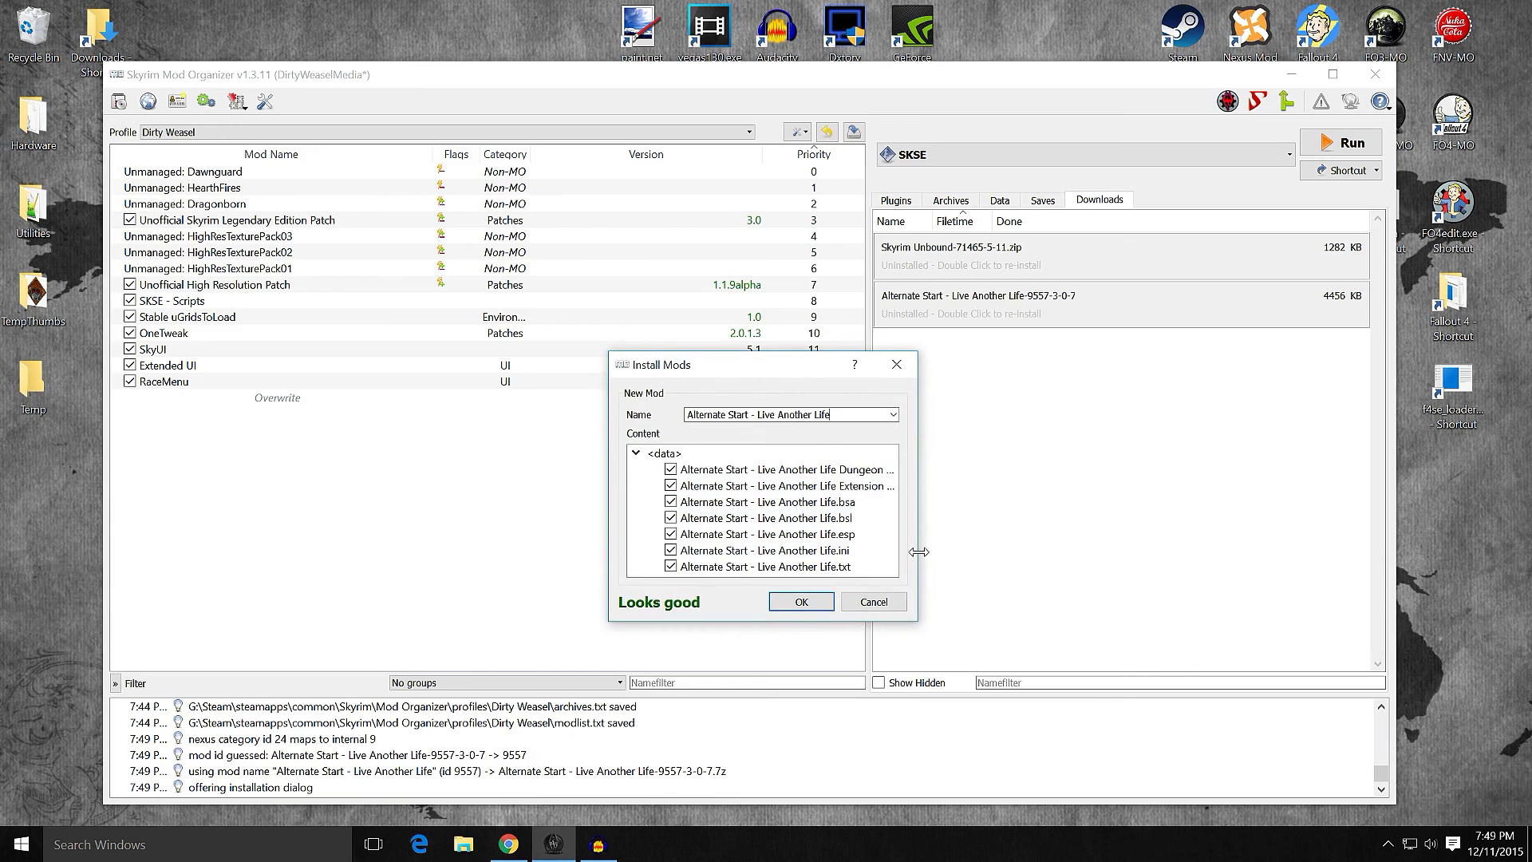
{"action": "left_click_drag", "start_coordinate": [928, 551], "coordinate": [1154, 550]}
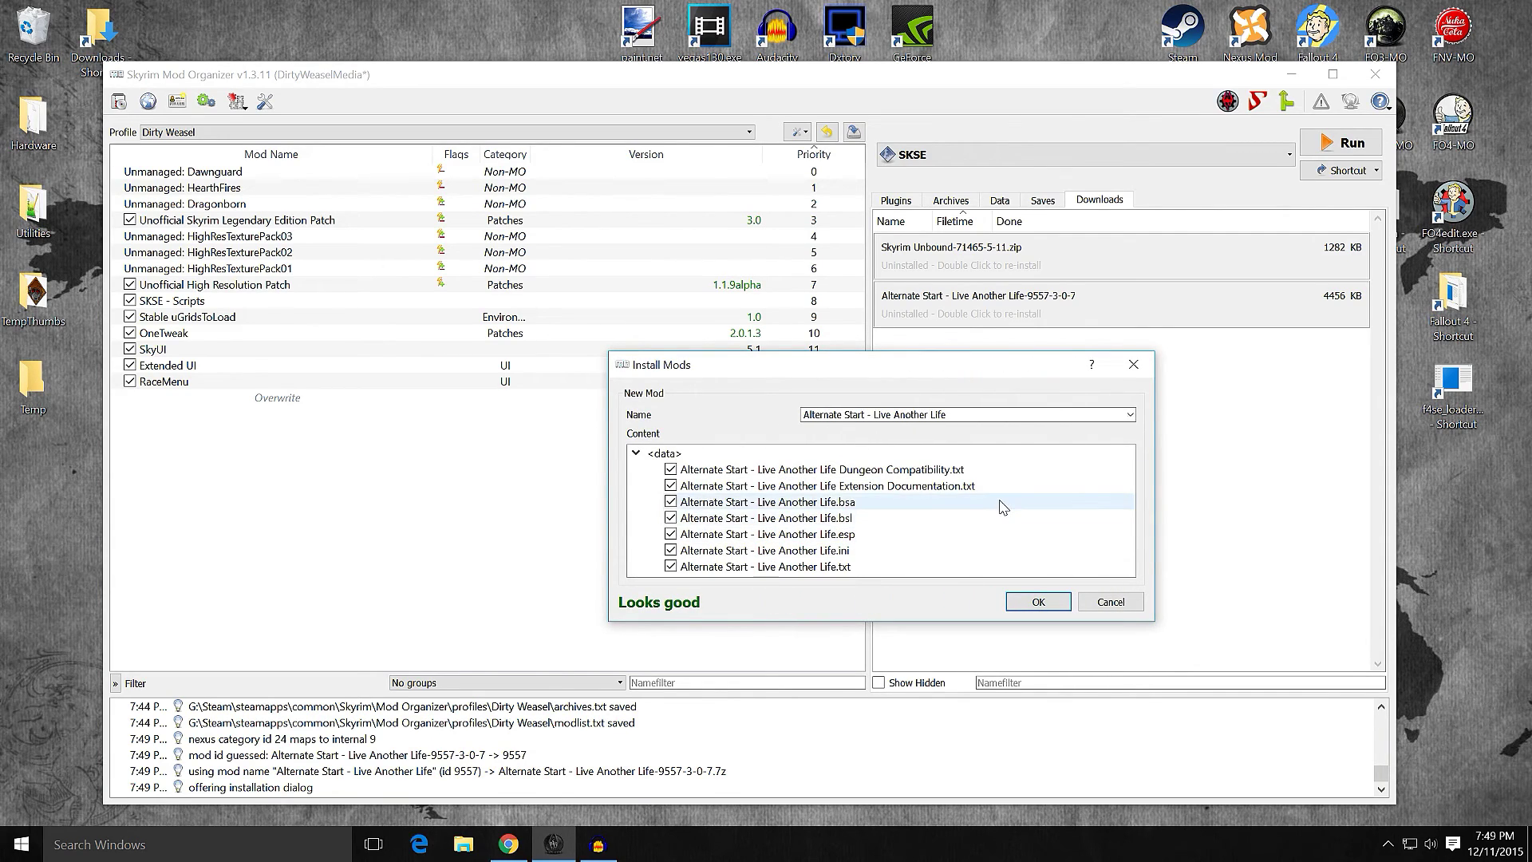
{"action": "left_click", "coordinate": [672, 472]}
{"action": "left_click", "coordinate": [671, 487]}
{"action": "left_click", "coordinate": [671, 567]}
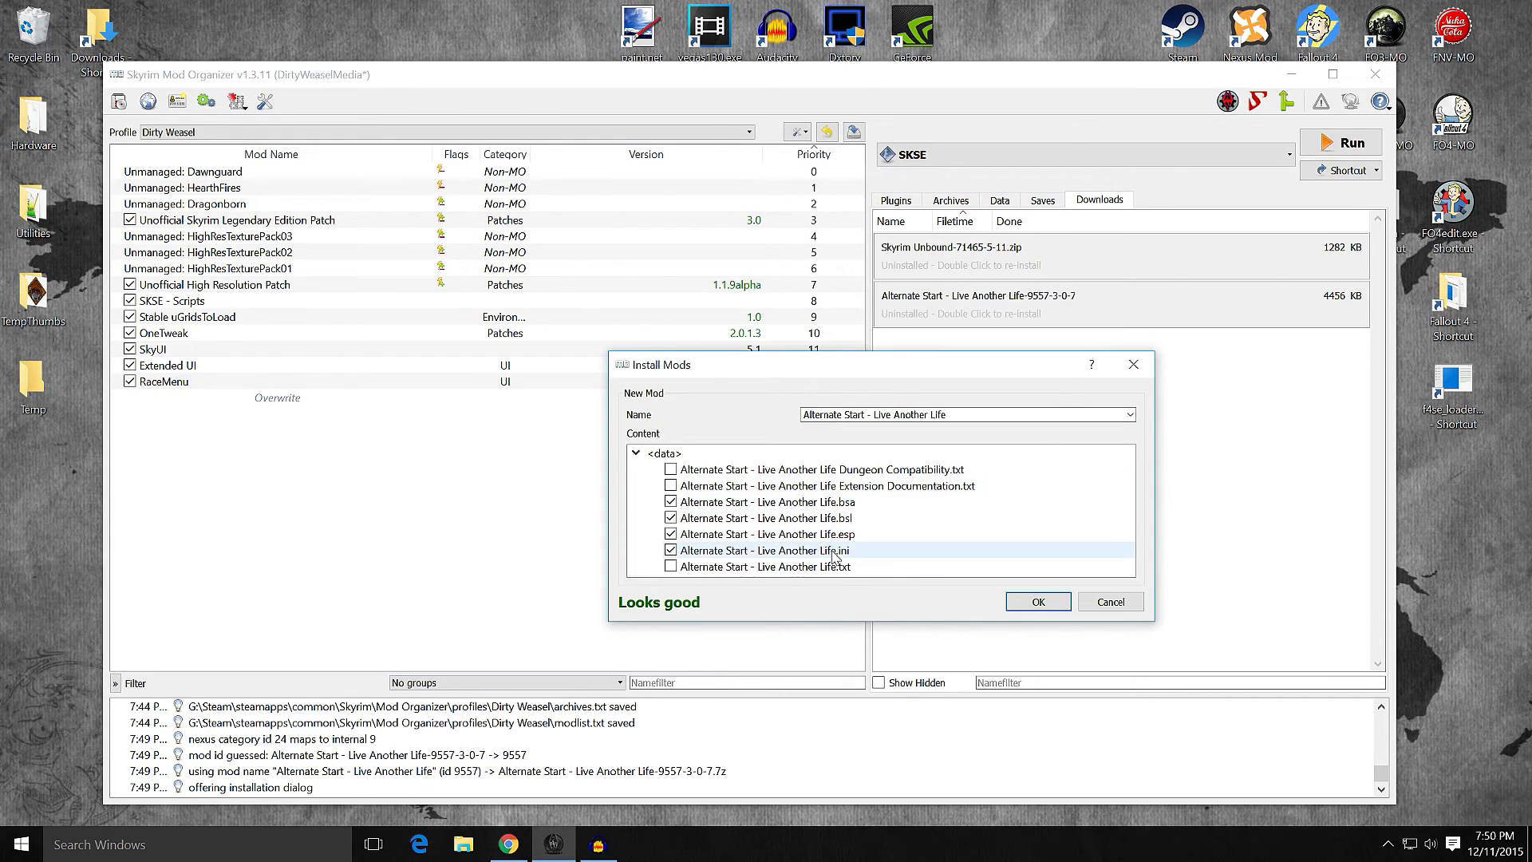
{"action": "left_click", "coordinate": [1038, 602]}
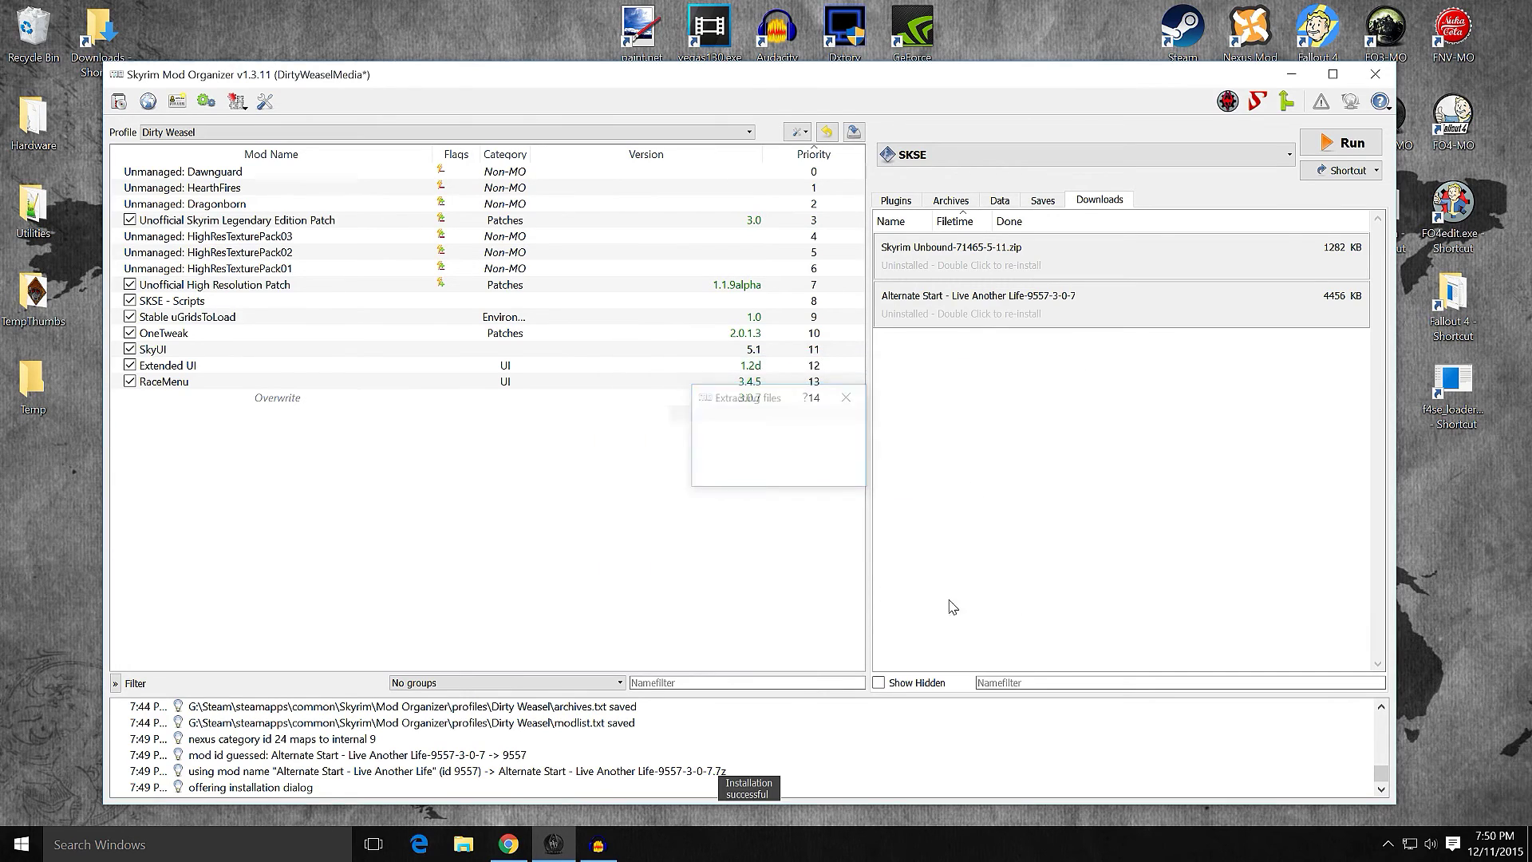
{"action": "left_click", "coordinate": [130, 398]}
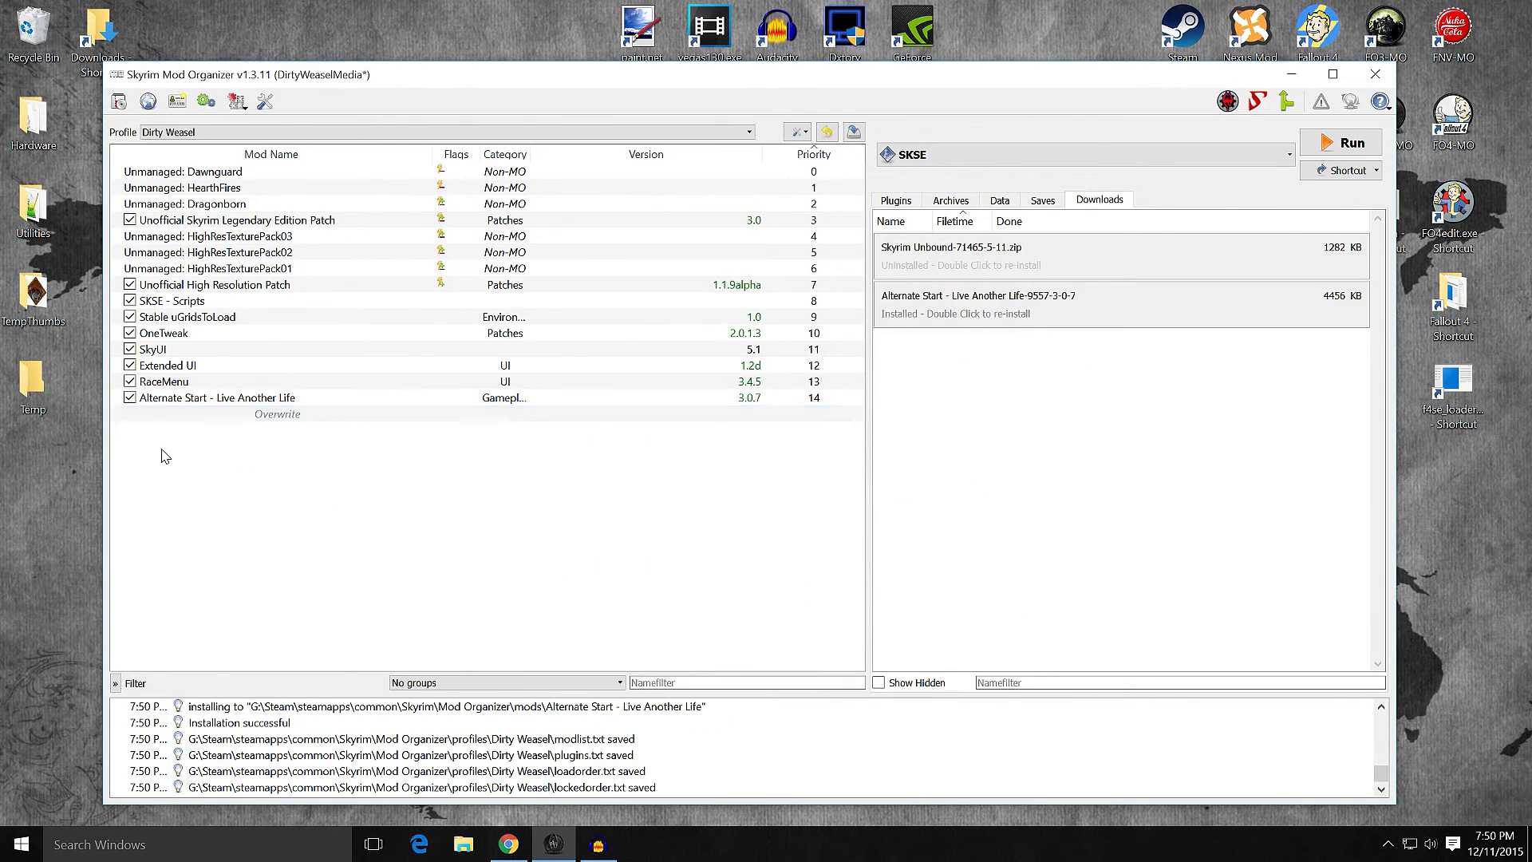
Step: Show the Plugins load order and select LOOT instead of SKSE as the executable
{"action": "left_click", "coordinate": [897, 204]}
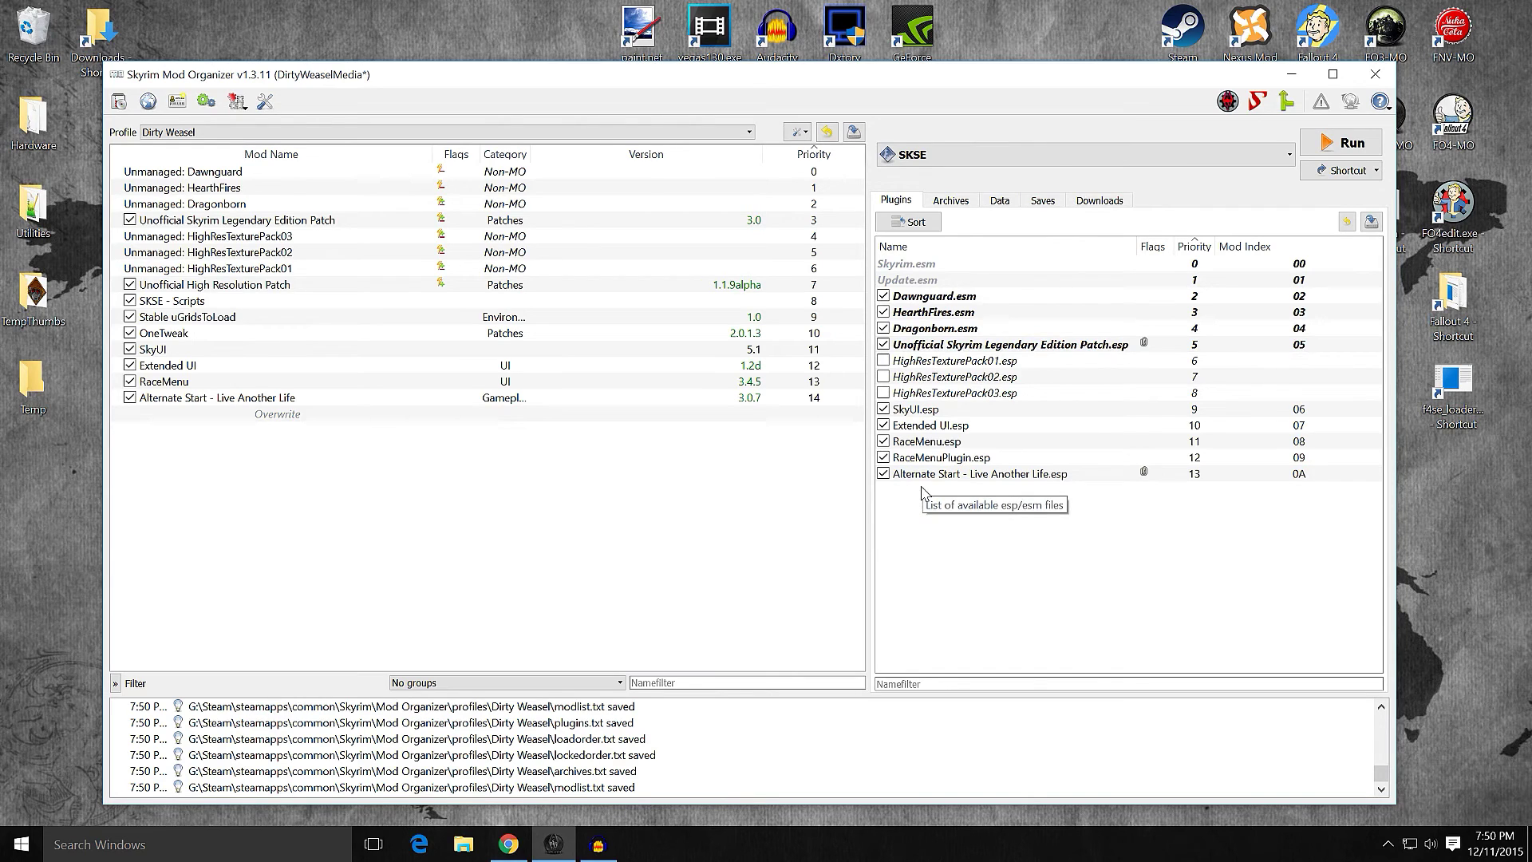
{"action": "left_click", "coordinate": [1277, 162]}
{"action": "left_click", "coordinate": [1029, 346]}
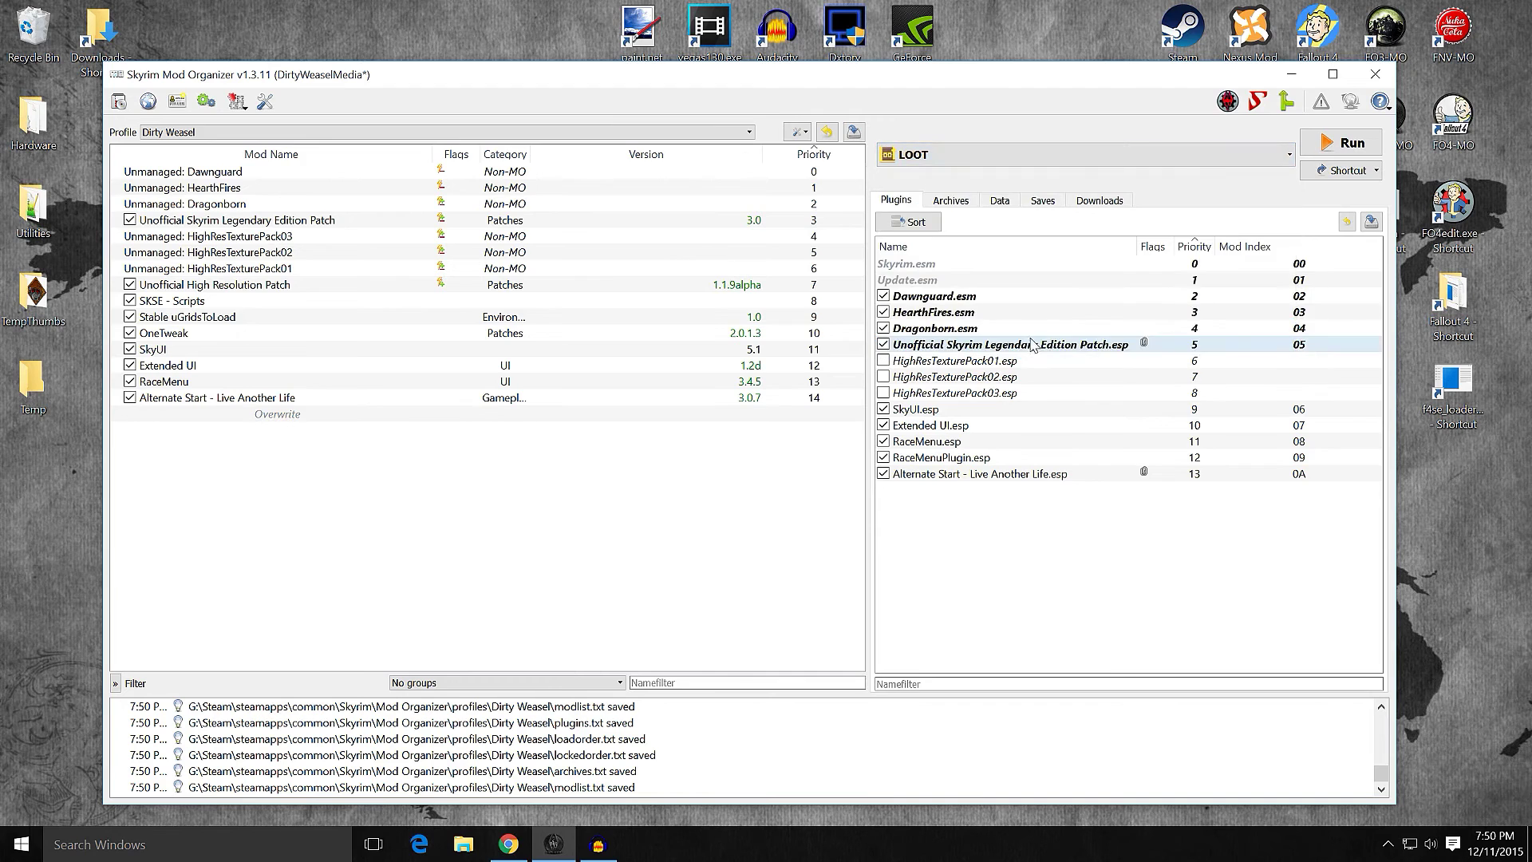
Step: Run LOOT, sort the plugins, apply the sorted load order, and close LOOT
{"action": "left_click", "coordinate": [1341, 143]}
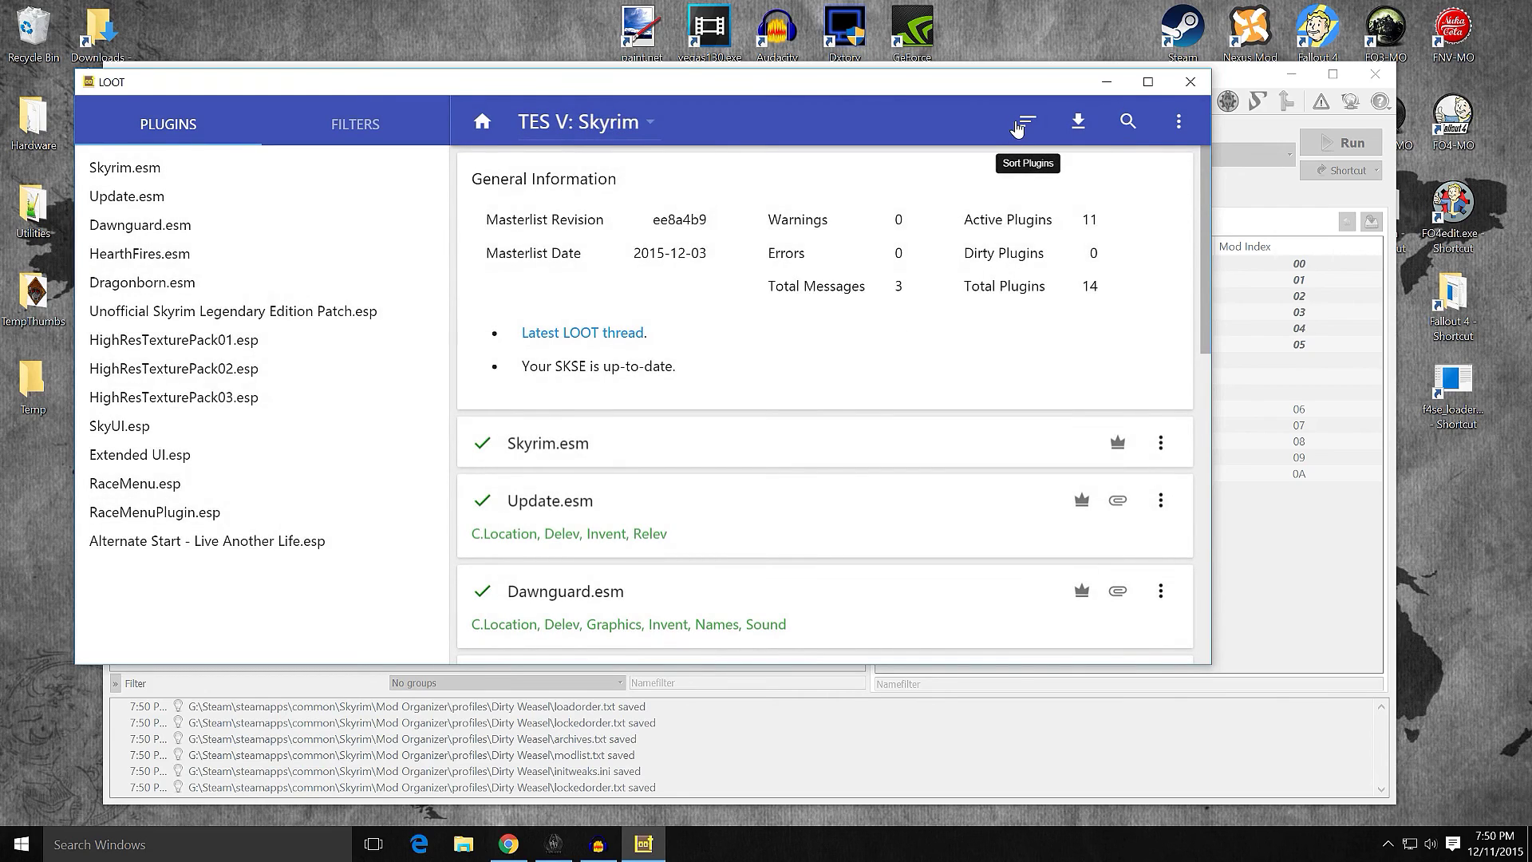
{"action": "left_click", "coordinate": [1018, 124]}
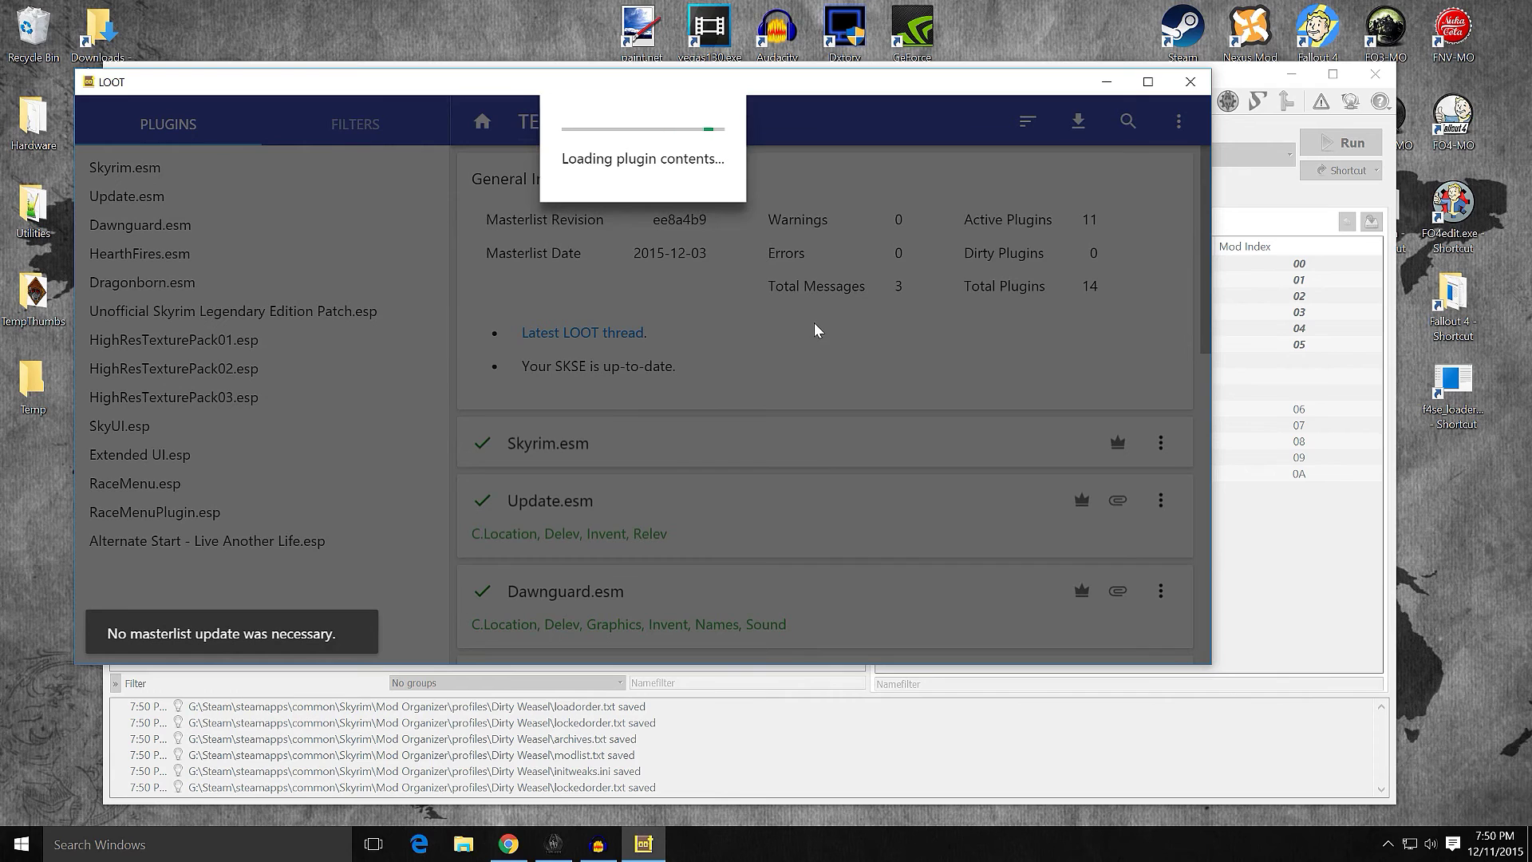
{"action": "scroll", "coordinate": [815, 329], "scroll_direction": "down", "scroll_amount": 12}
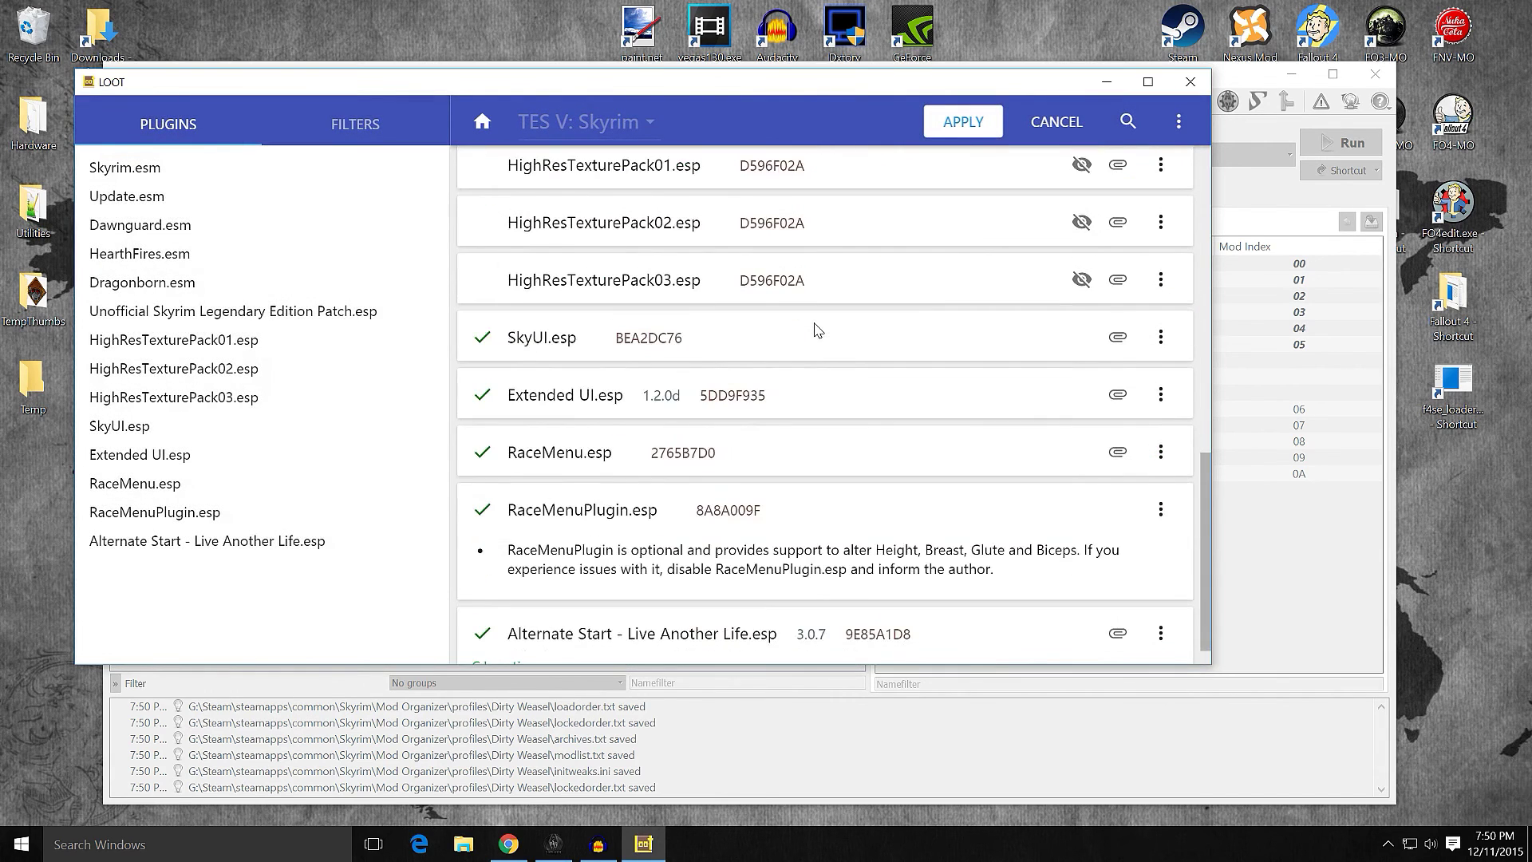
{"action": "scroll", "coordinate": [815, 330], "scroll_direction": "down", "scroll_amount": 1}
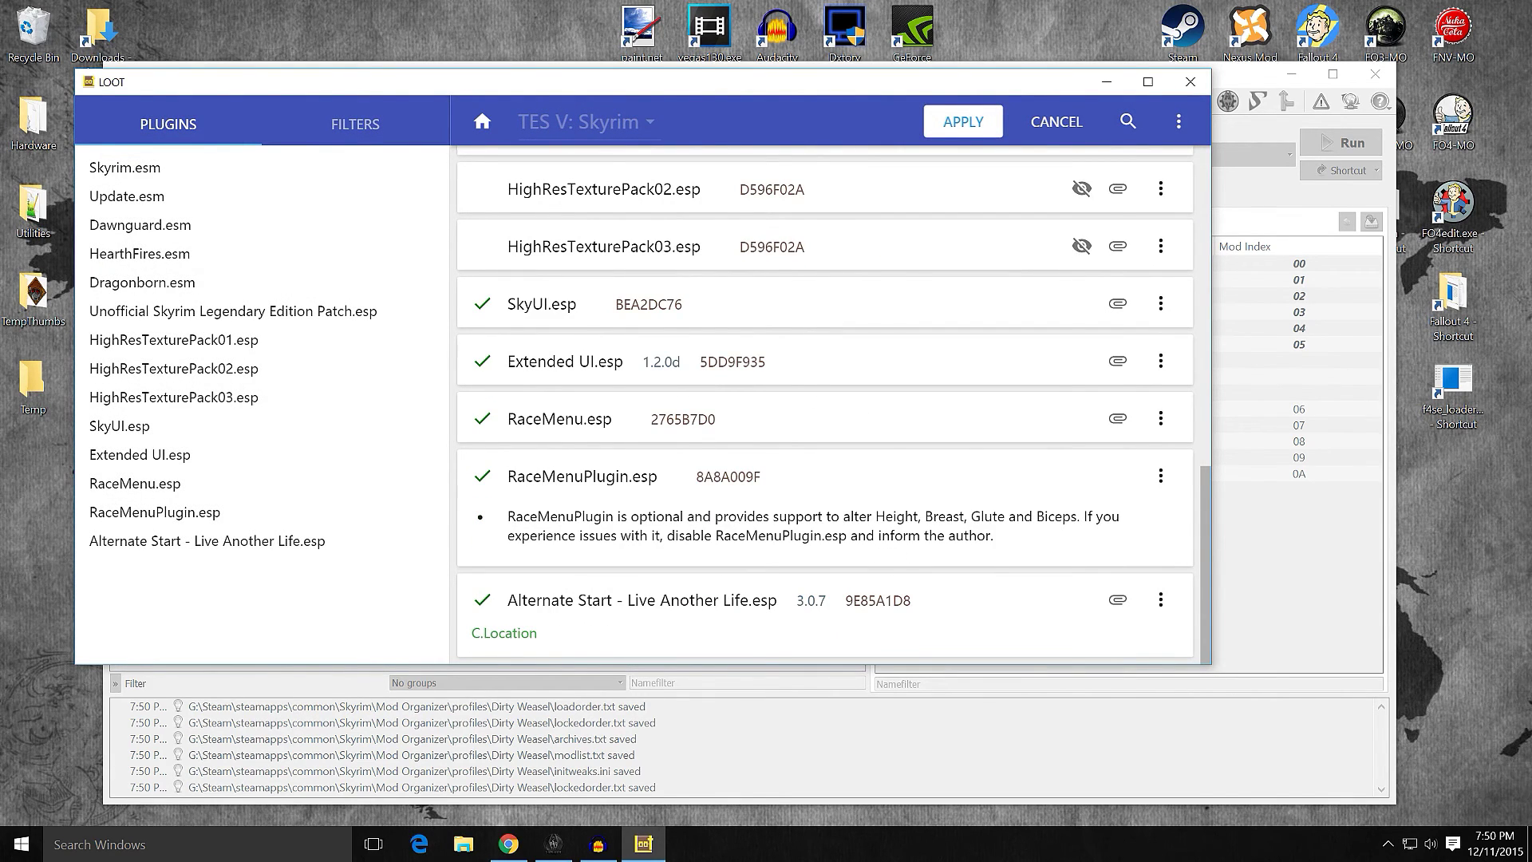
{"action": "left_click", "coordinate": [940, 123]}
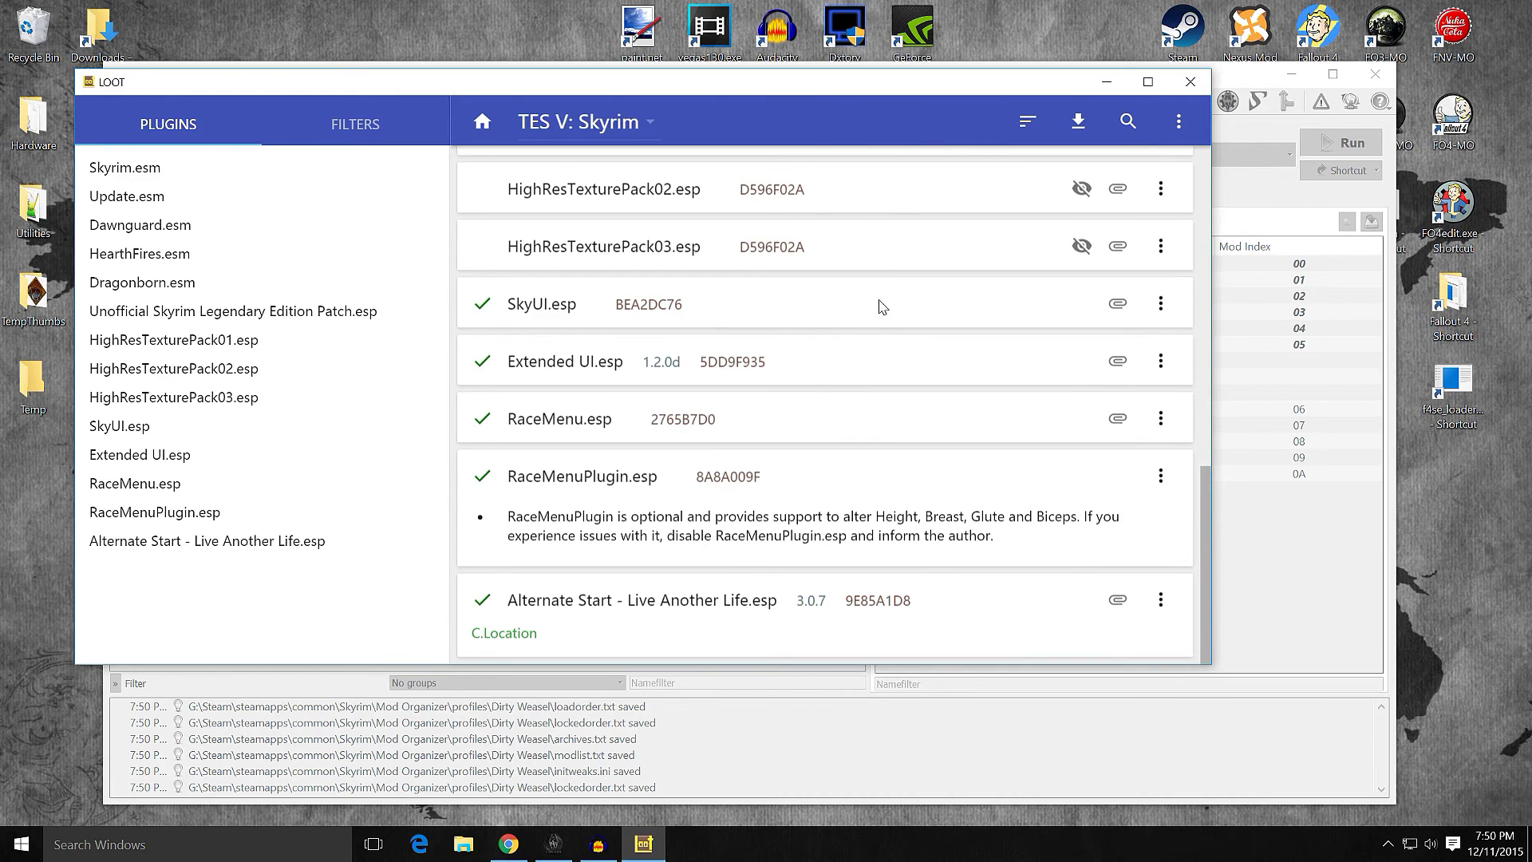
{"action": "left_click", "coordinate": [1189, 82]}
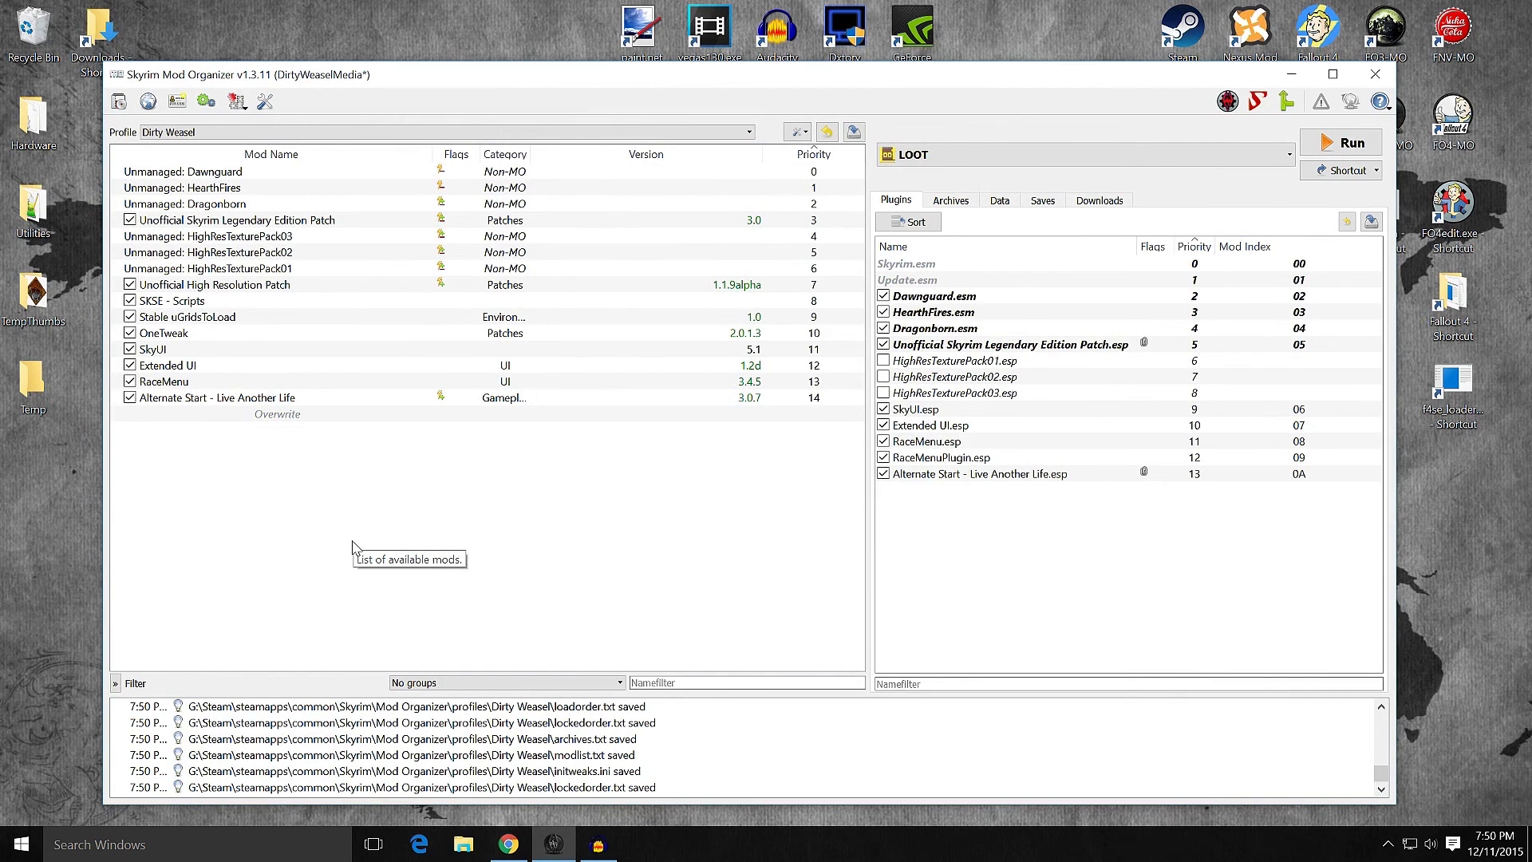
Step: Disable the Alternate Start - Live Another Life mod and remove it
{"action": "left_click", "coordinate": [130, 397]}
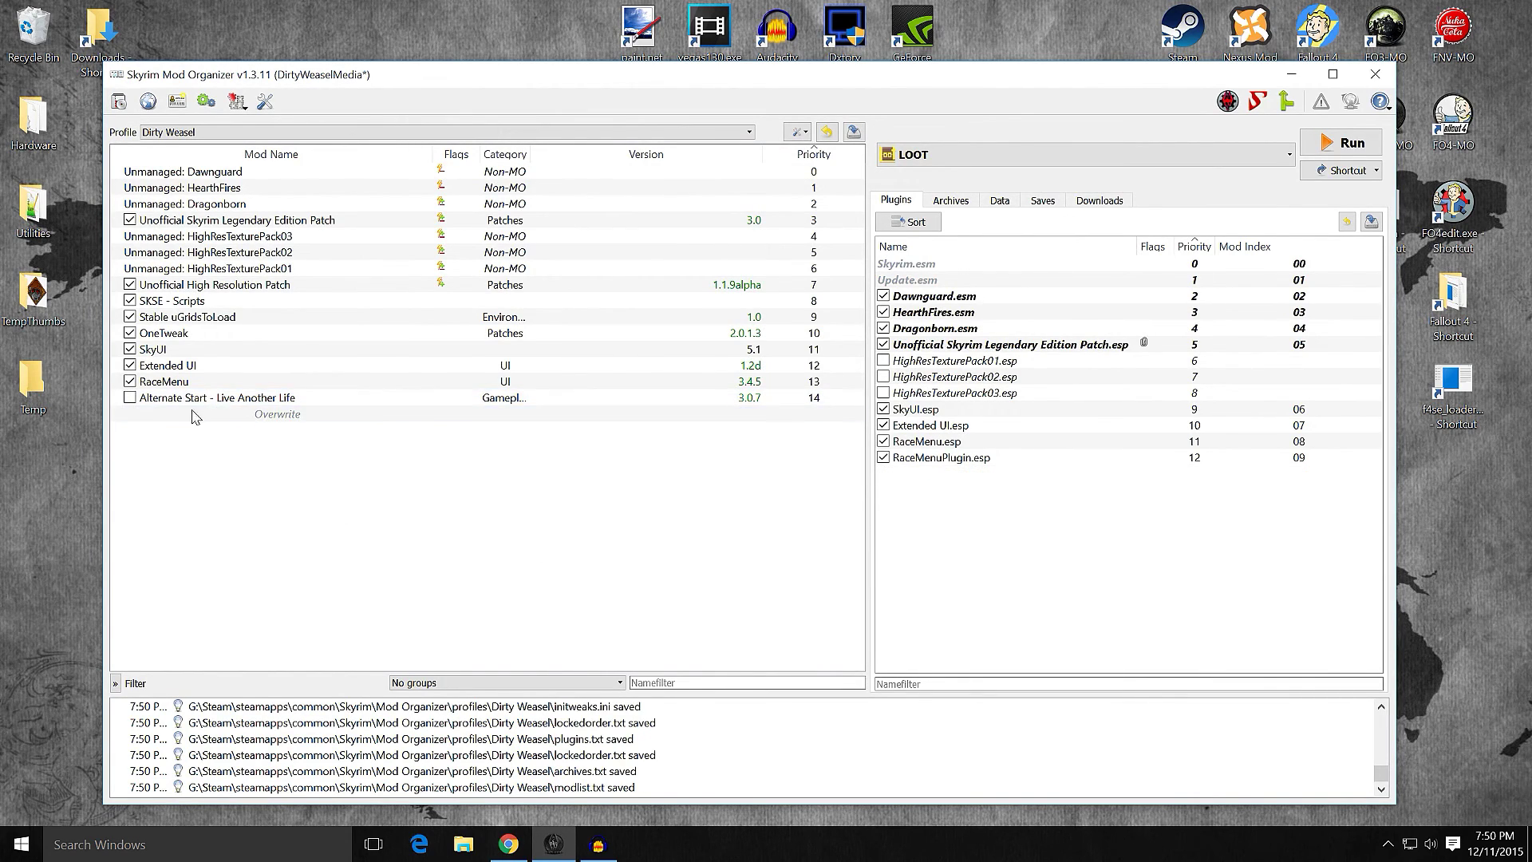
{"action": "right_click", "coordinate": [199, 405]}
{"action": "left_click", "coordinate": [233, 497]}
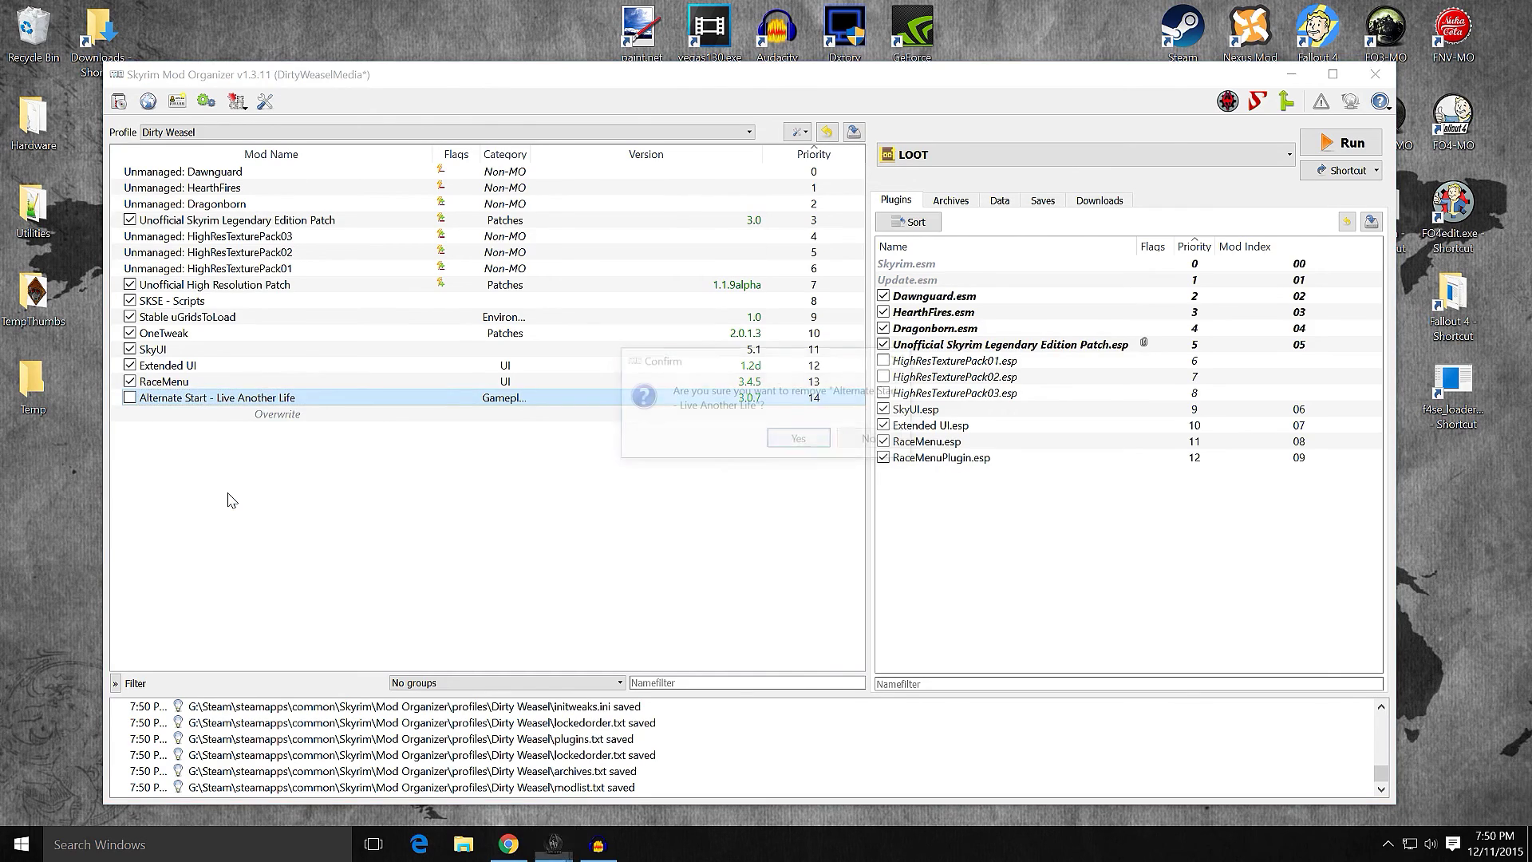
{"action": "left_click", "coordinate": [799, 440]}
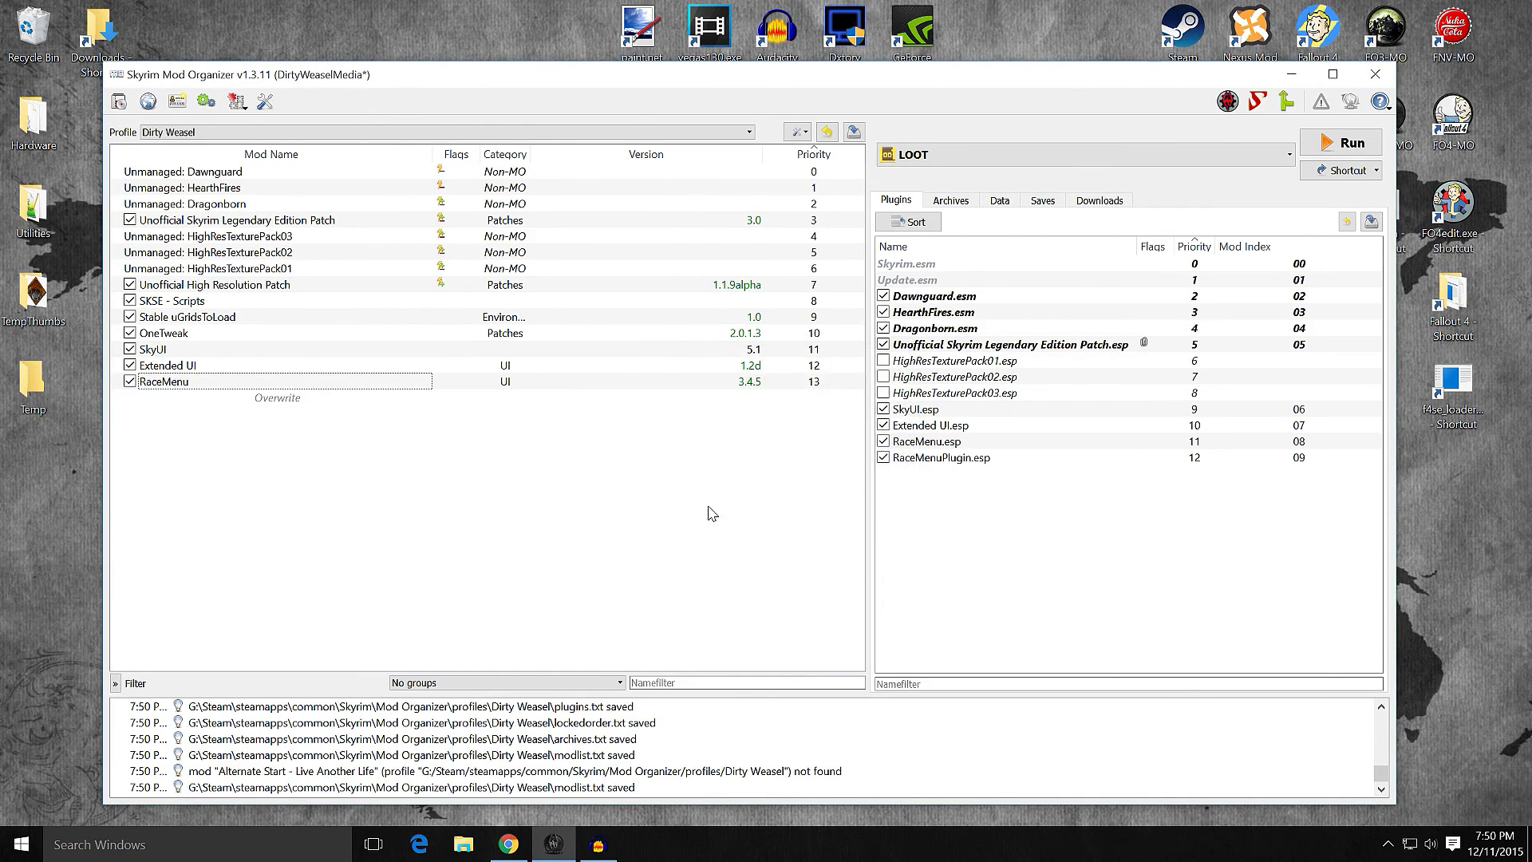
Step: Delete the Alternate Start archive from the Downloads list
{"action": "left_click", "coordinate": [1110, 200]}
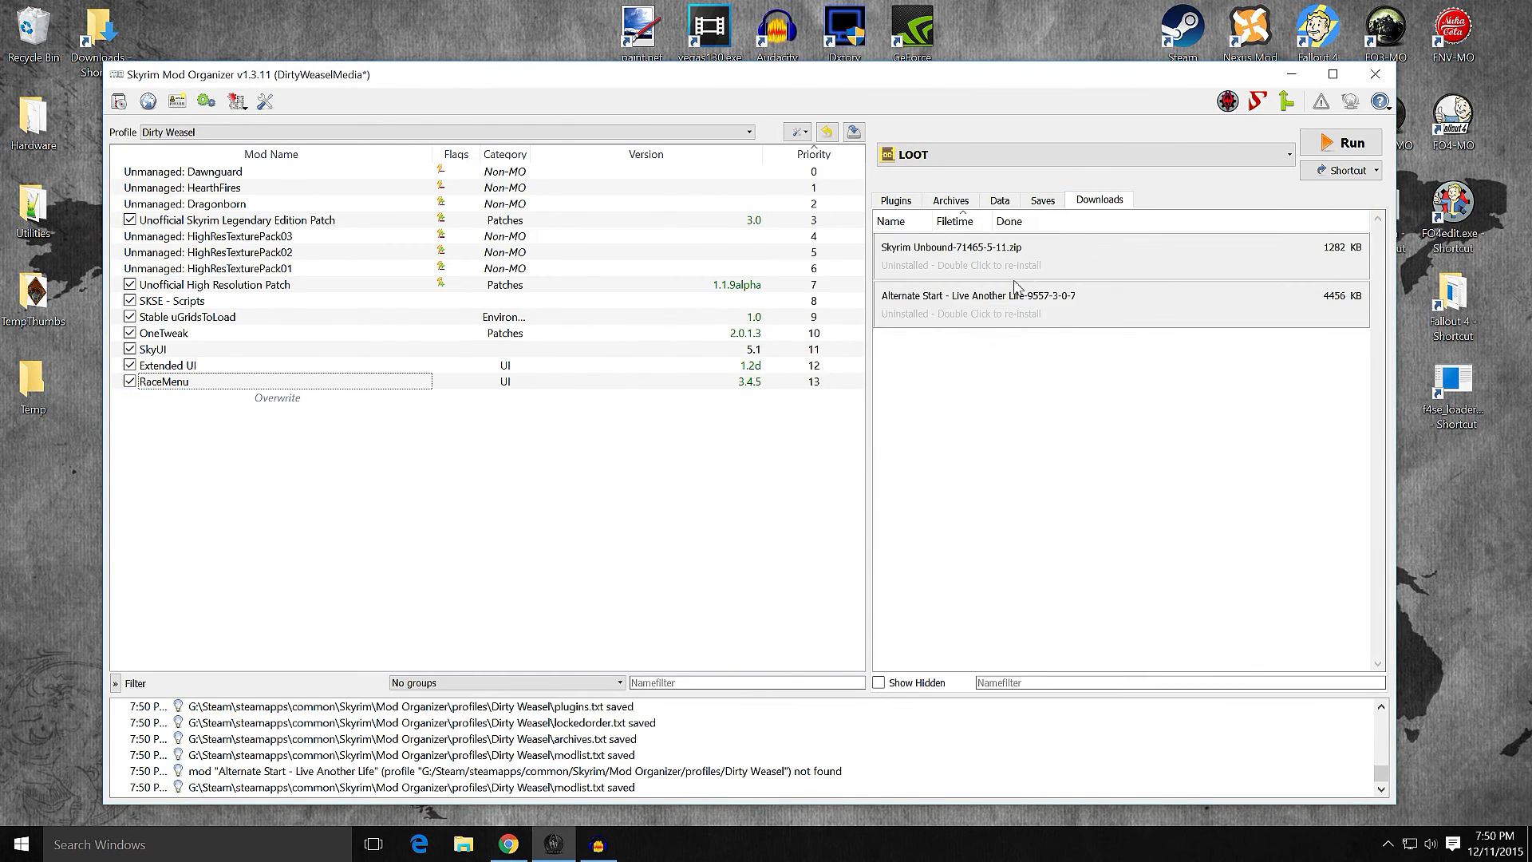
{"action": "right_click", "coordinate": [1003, 302]}
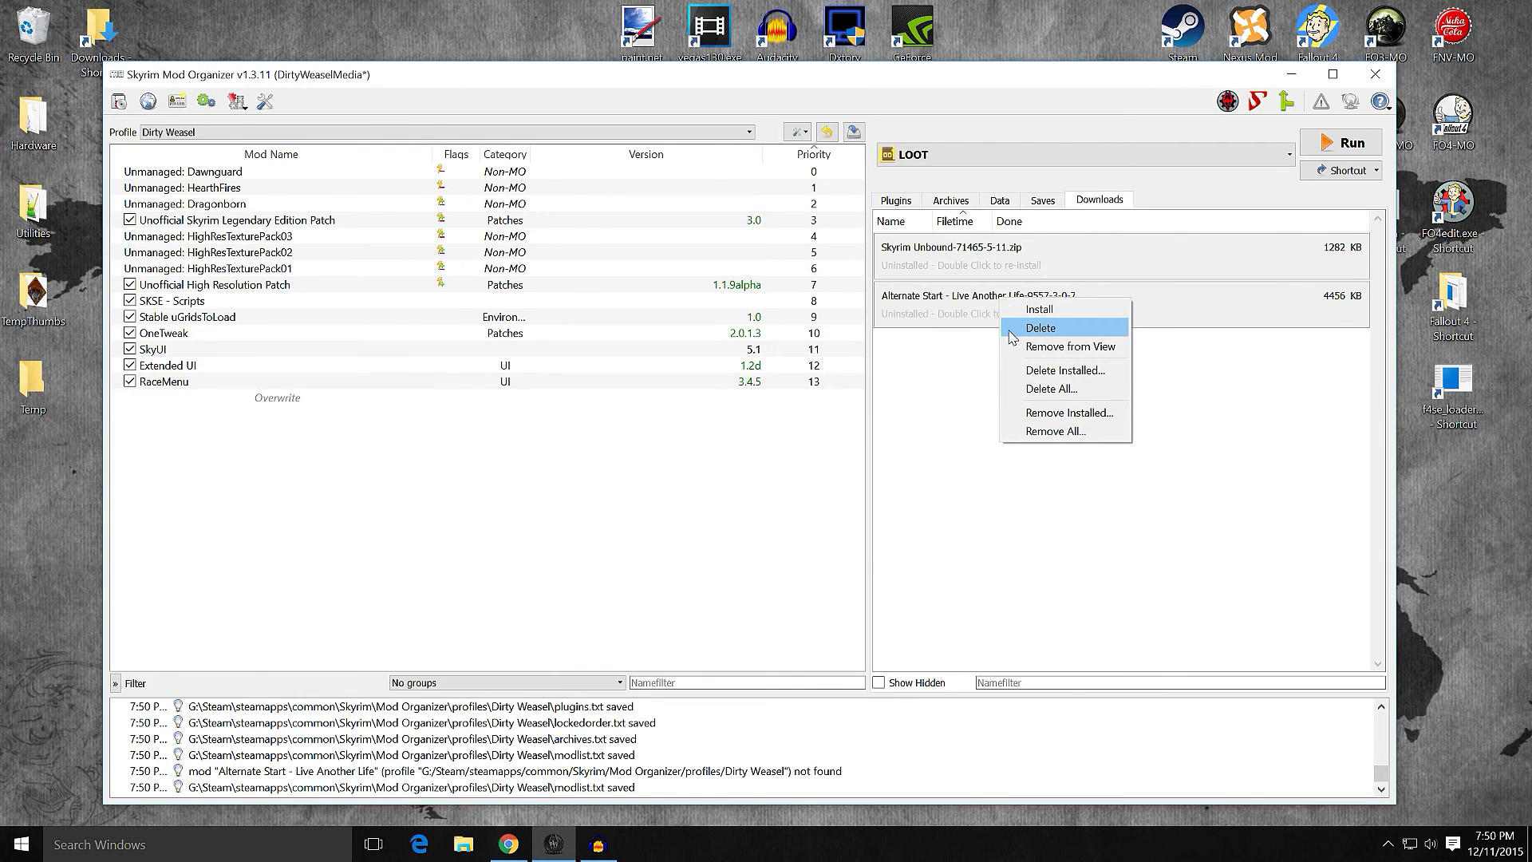
{"action": "left_click", "coordinate": [1012, 327]}
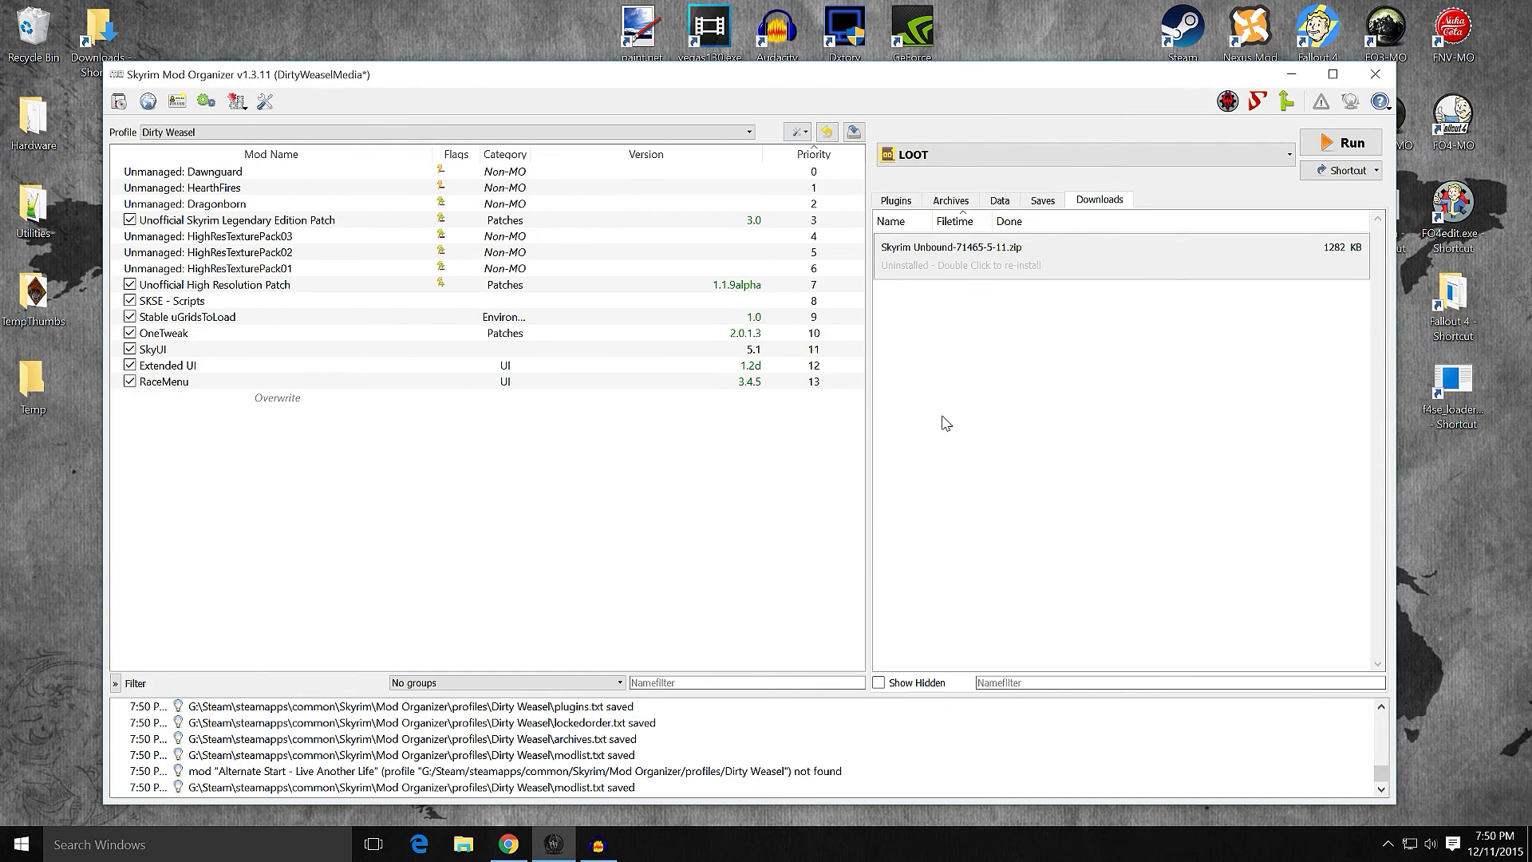
{"action": "double_click", "coordinate": [958, 266]}
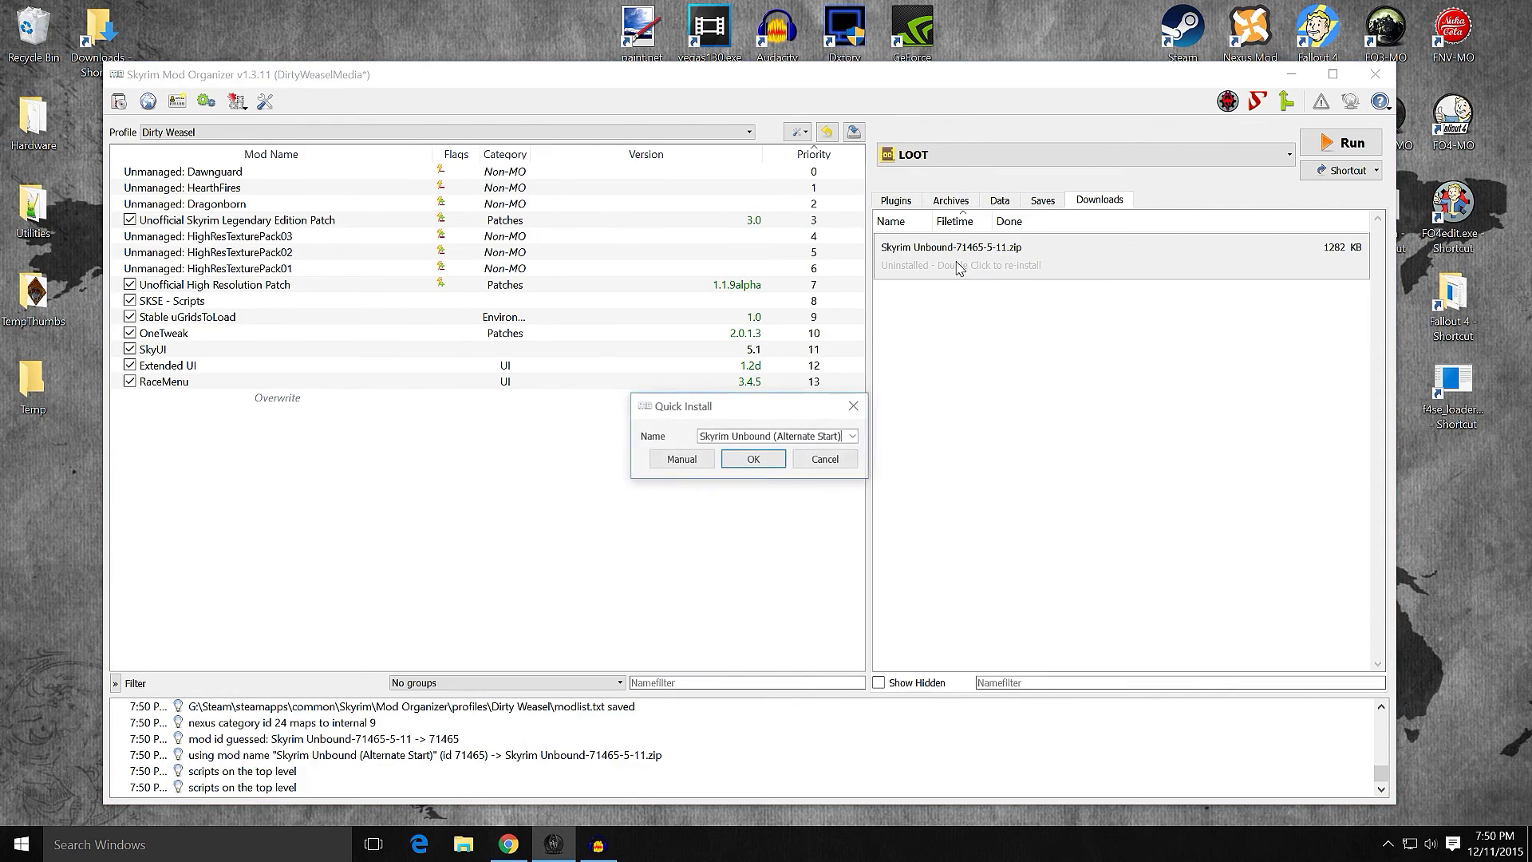
Step: Install Skyrim Unbound 5.11 with its inner Data folder as the data root, and enable it
{"action": "left_click", "coordinate": [679, 461]}
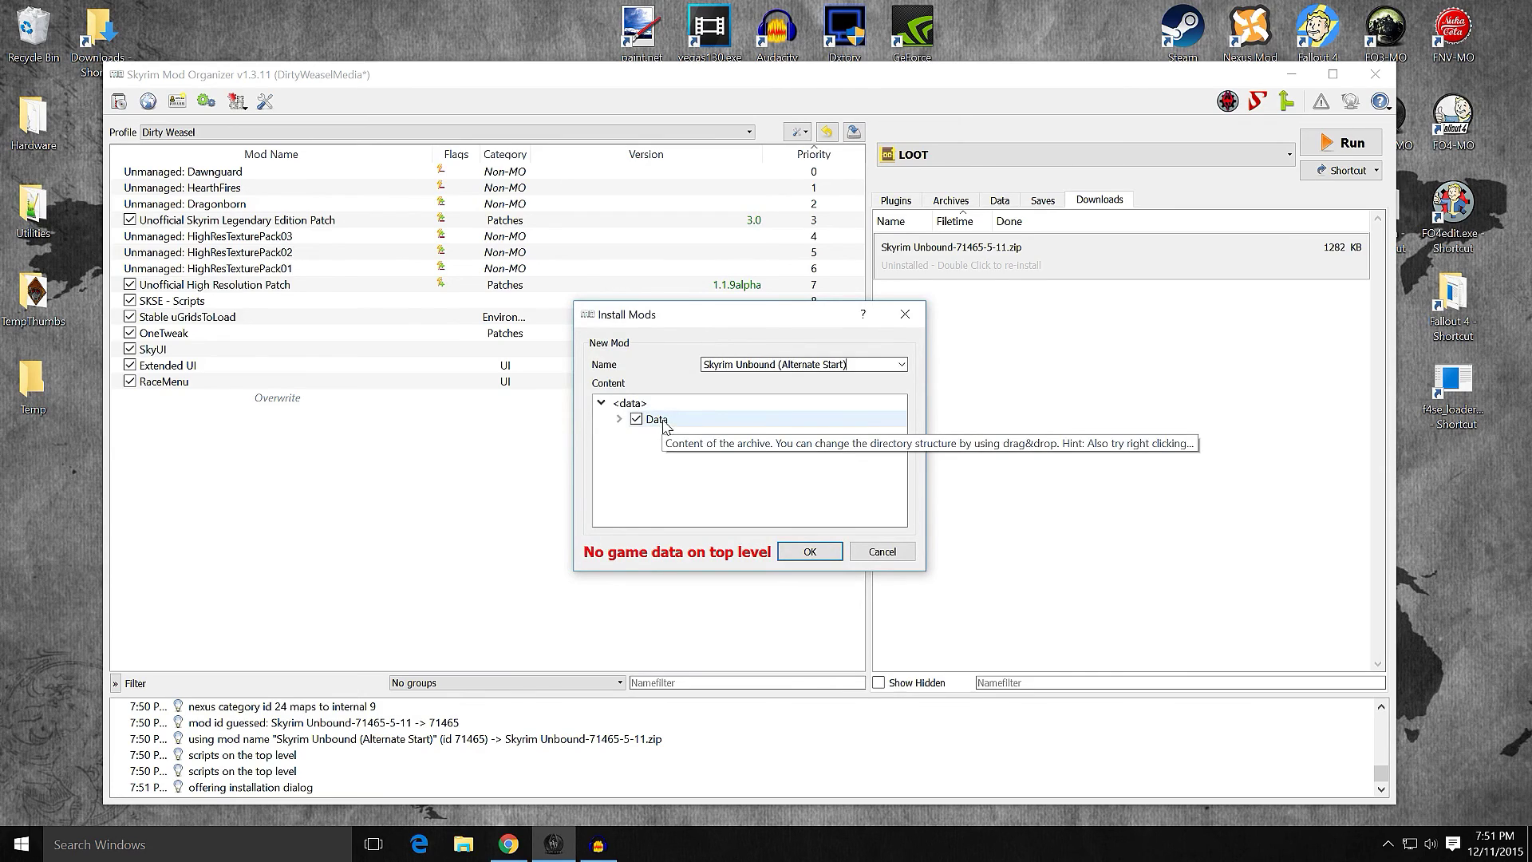
{"action": "right_click", "coordinate": [666, 426]}
{"action": "left_click", "coordinate": [710, 432]}
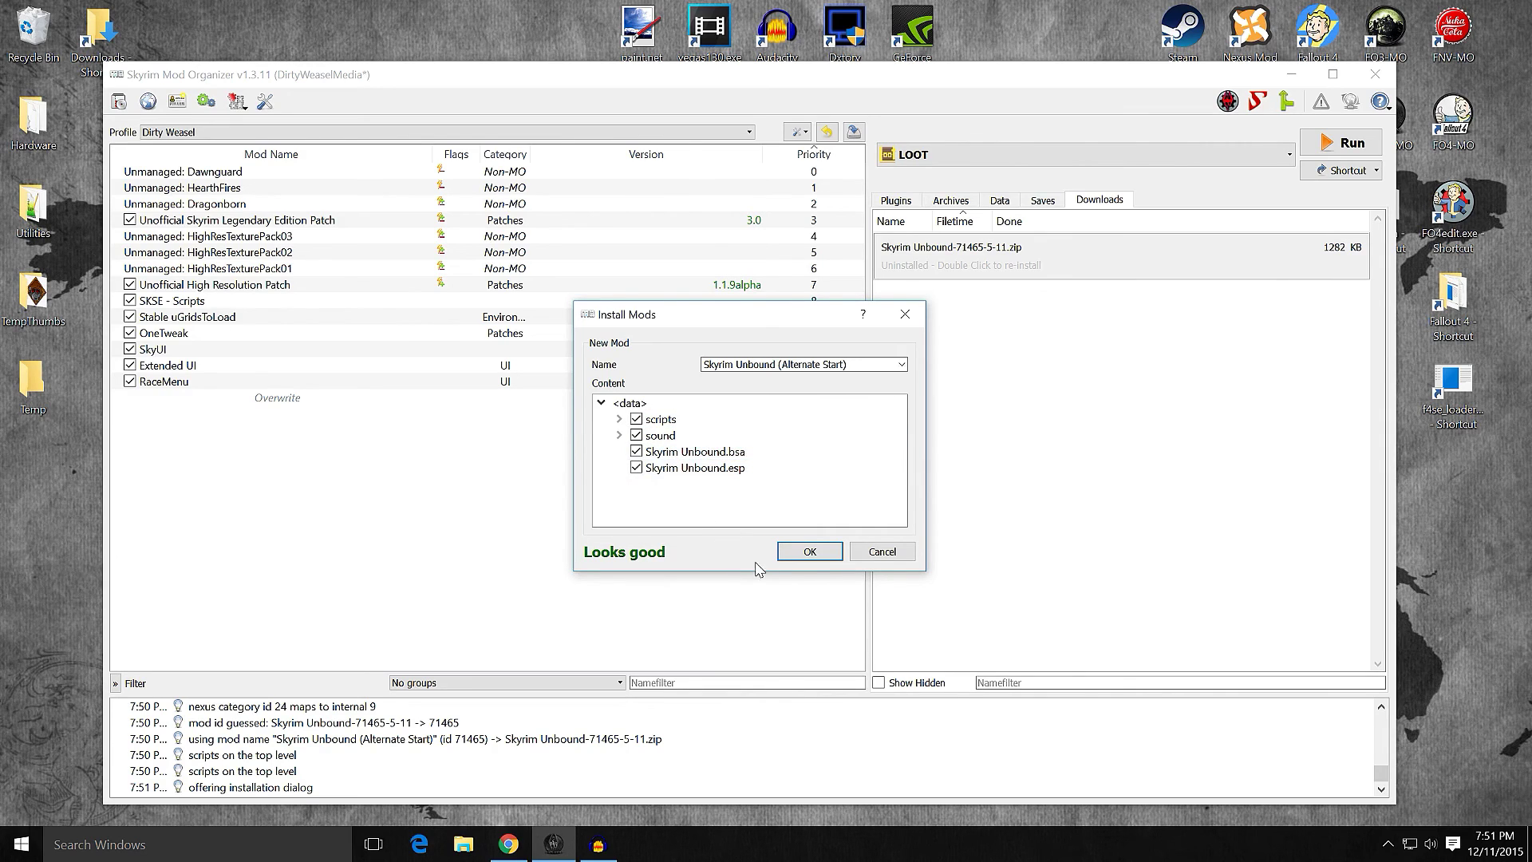
{"action": "left_click", "coordinate": [808, 551]}
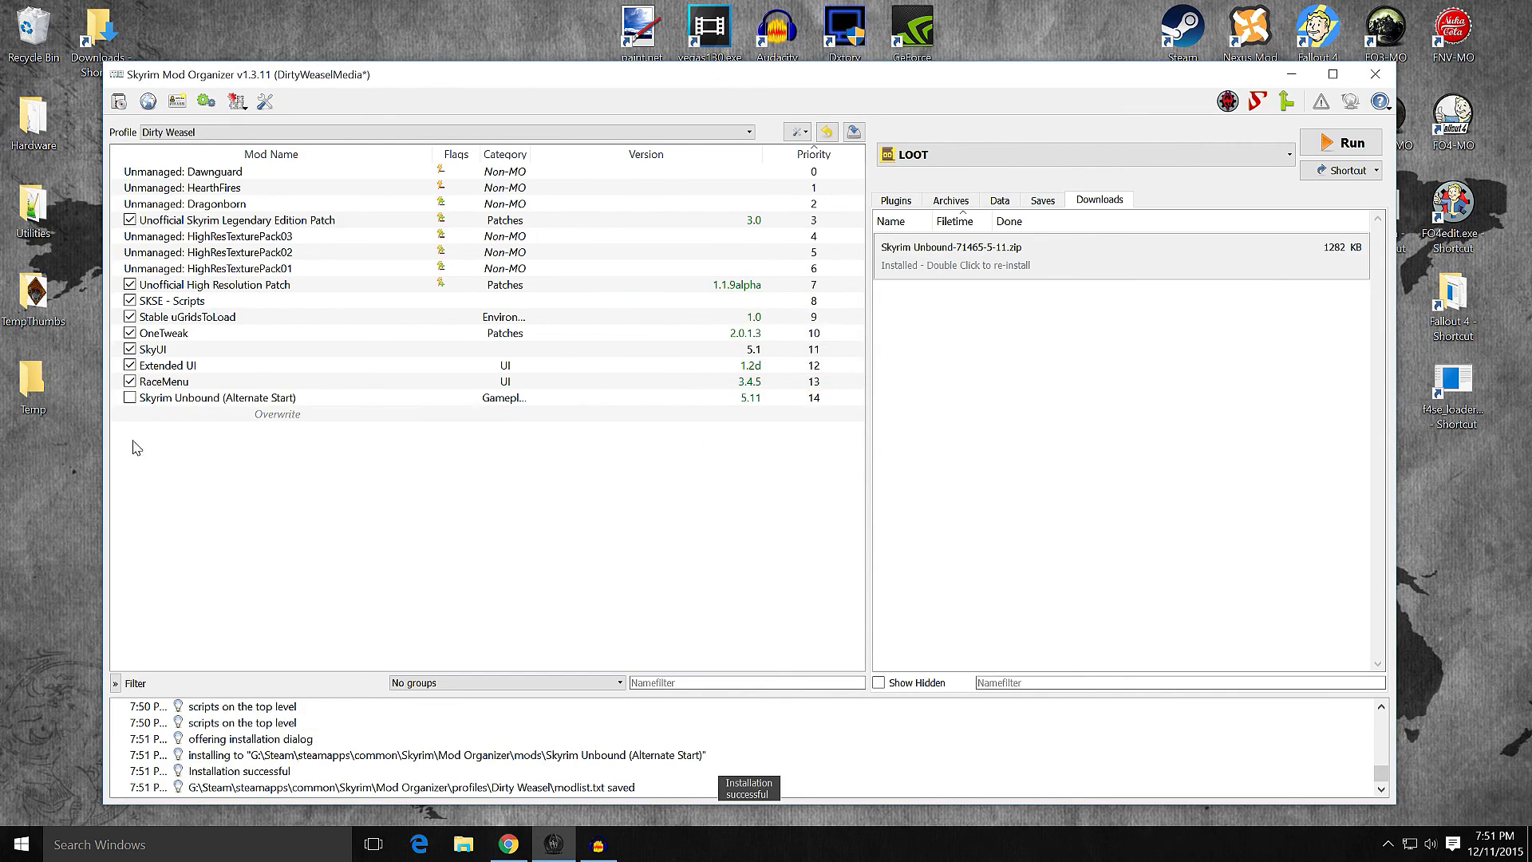
{"action": "left_click", "coordinate": [130, 397]}
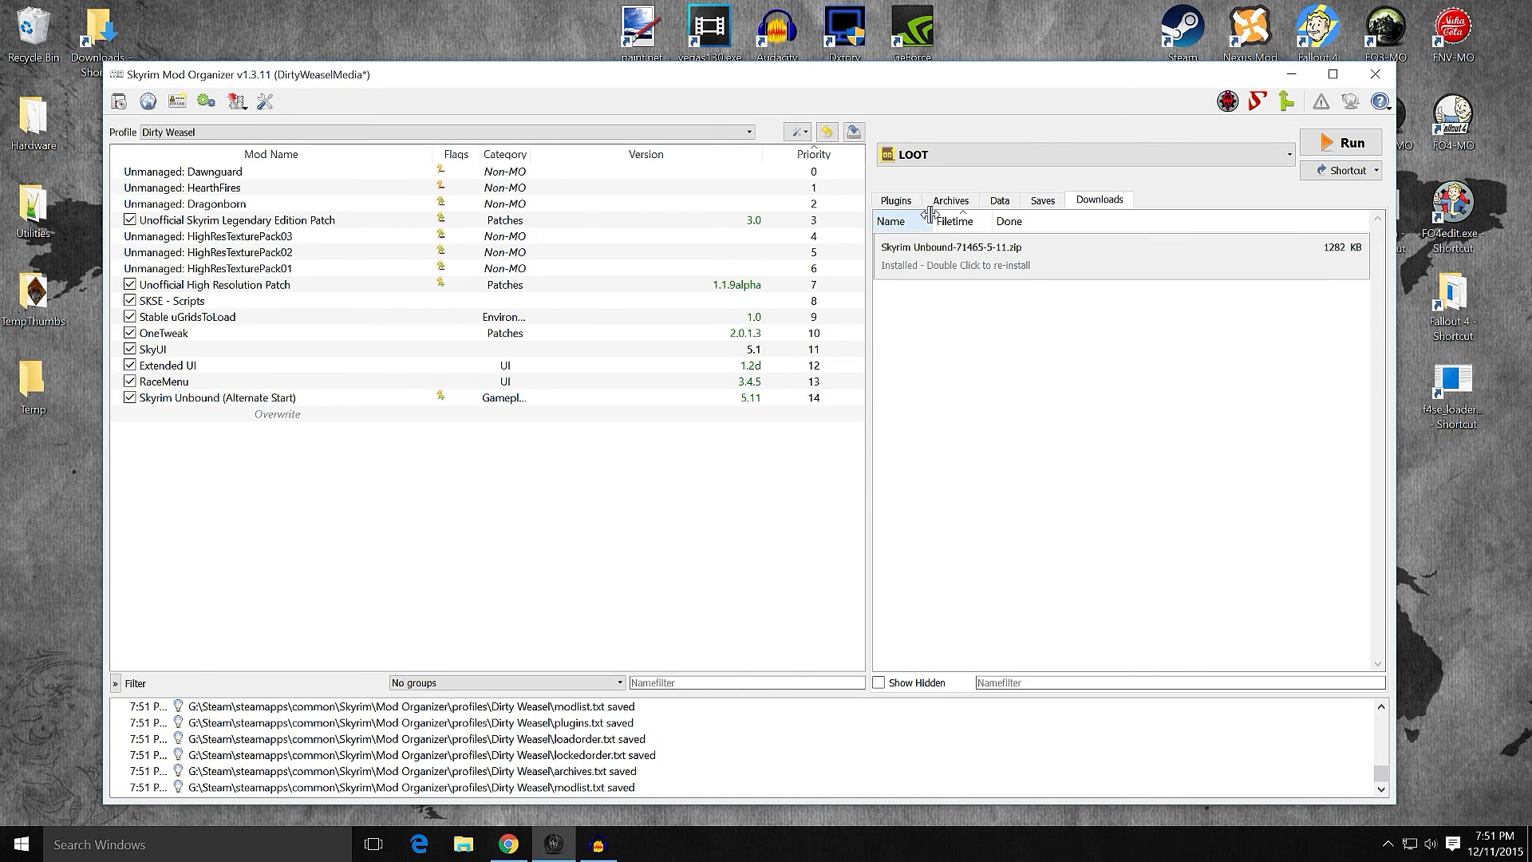
Step: Show the plugin list now containing Skyrim Unbound.esp and run LOOT
{"action": "left_click", "coordinate": [896, 201]}
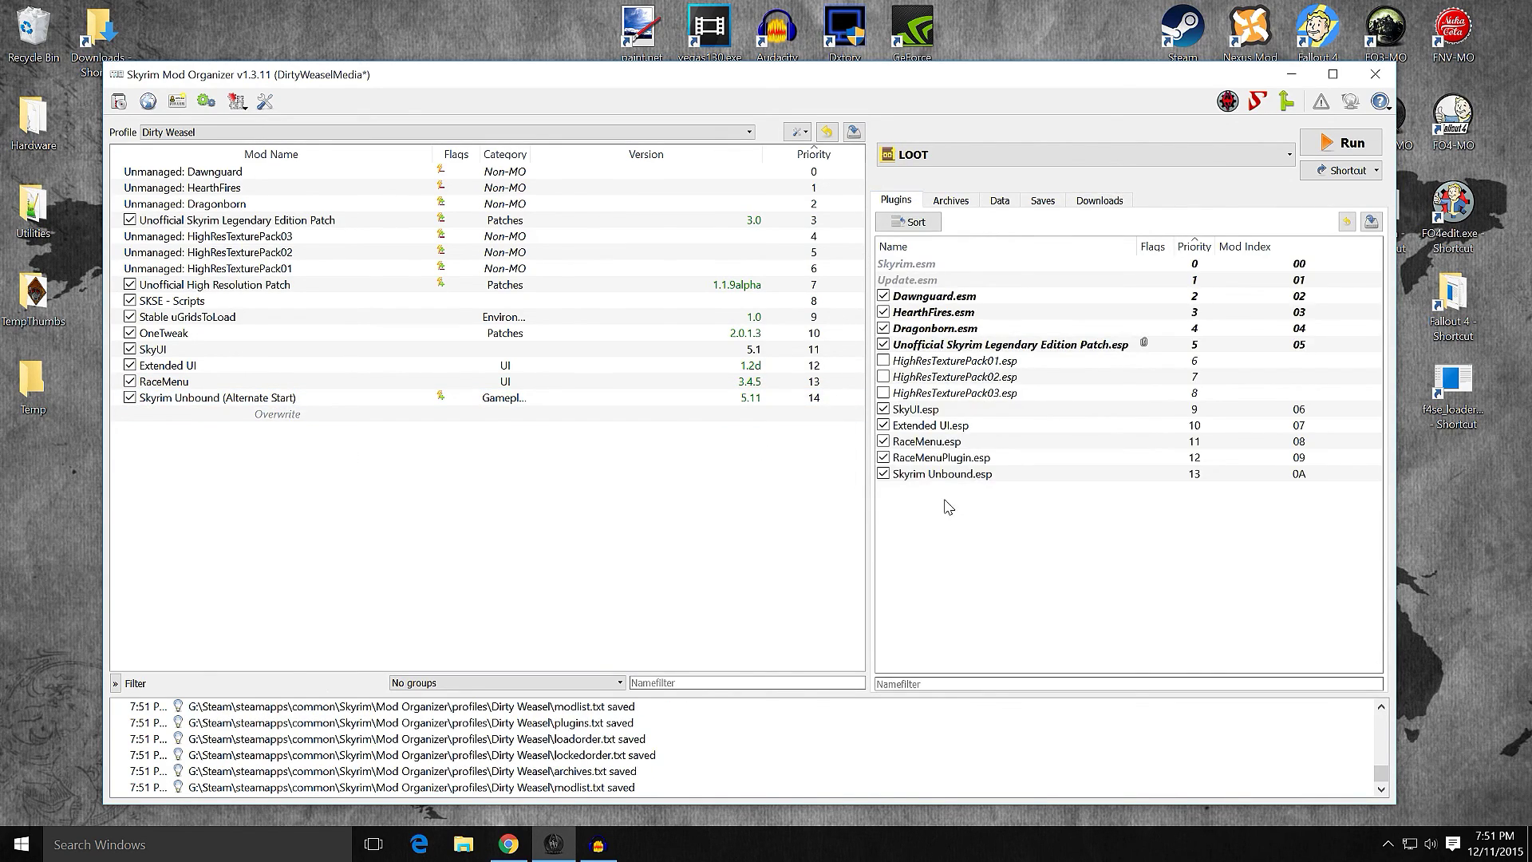
{"action": "mouse_move", "coordinate": [989, 483]}
{"action": "left_click", "coordinate": [1342, 143]}
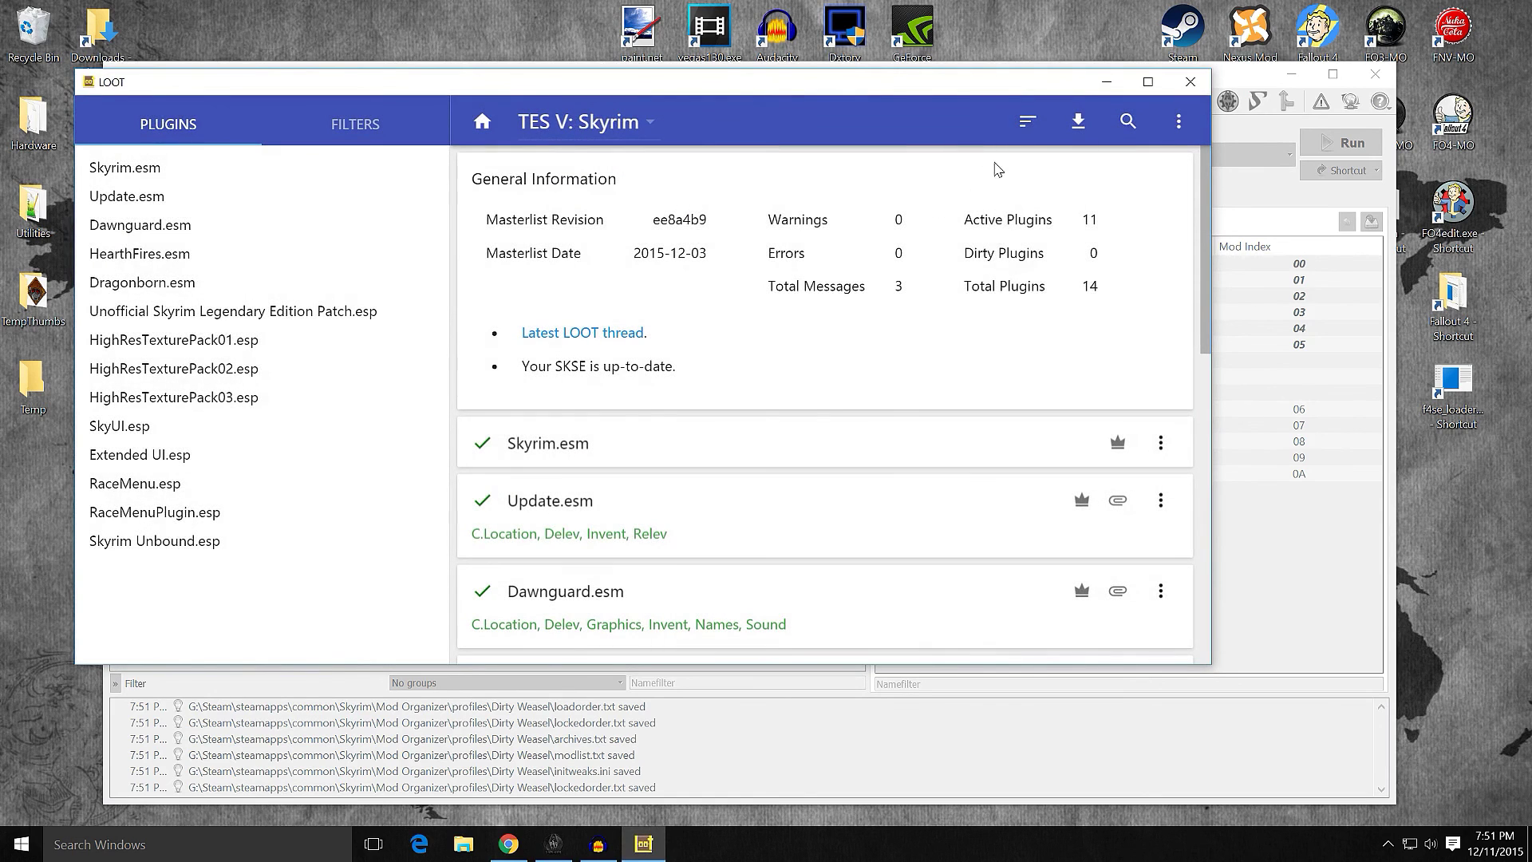
Step: Sort the plugins including Skyrim Unbound.esp and apply the new load order
{"action": "left_click", "coordinate": [1027, 121]}
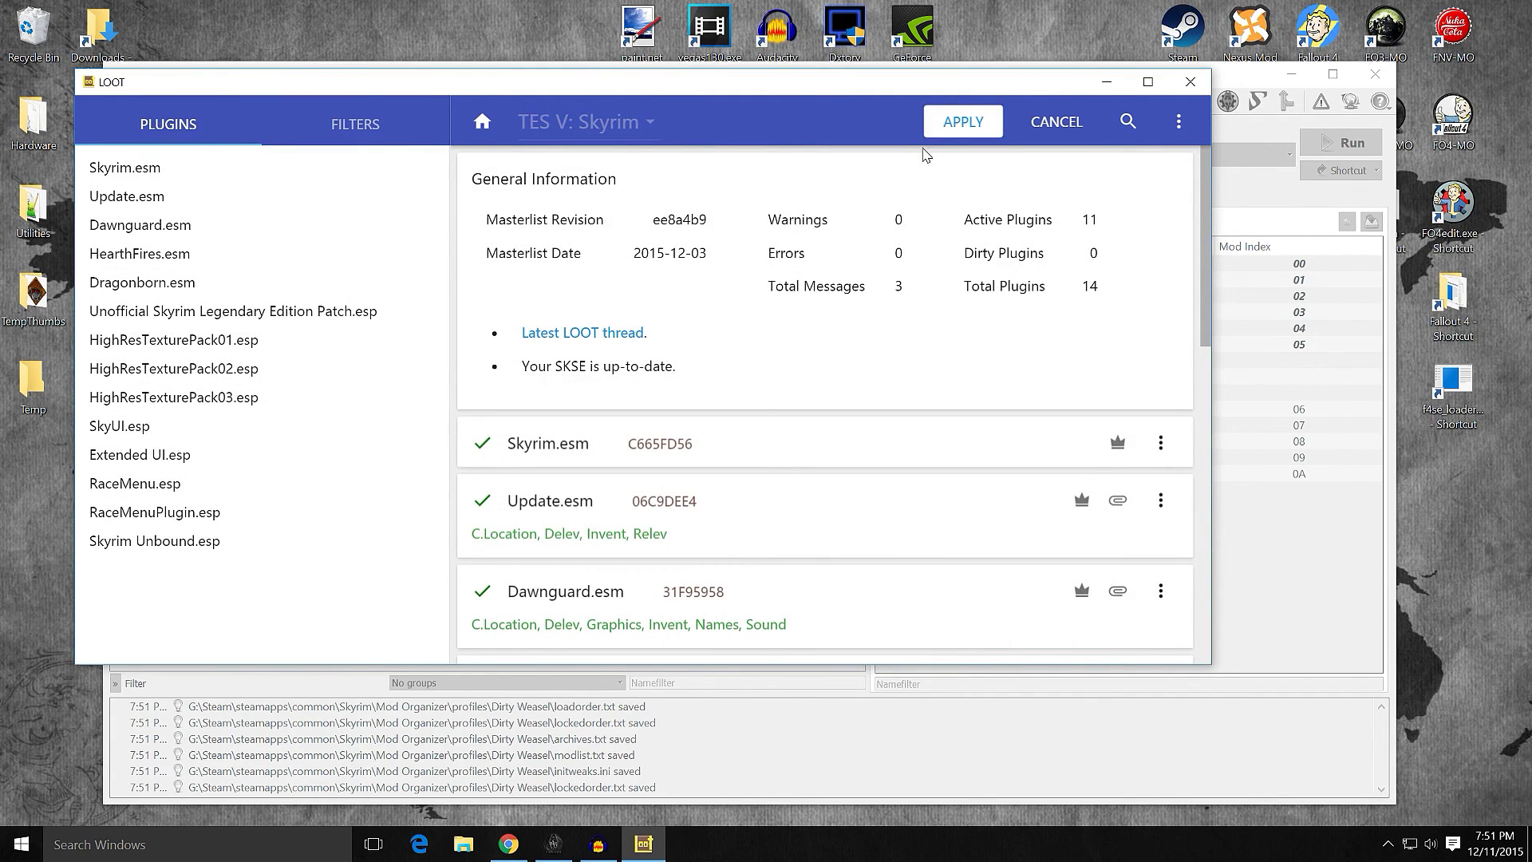
{"action": "left_click", "coordinate": [943, 123]}
Step: Close LOOT, leaving Skyrim Unbound.esp last at priority 13 in Mod Organizer
{"action": "left_click", "coordinate": [1189, 82]}
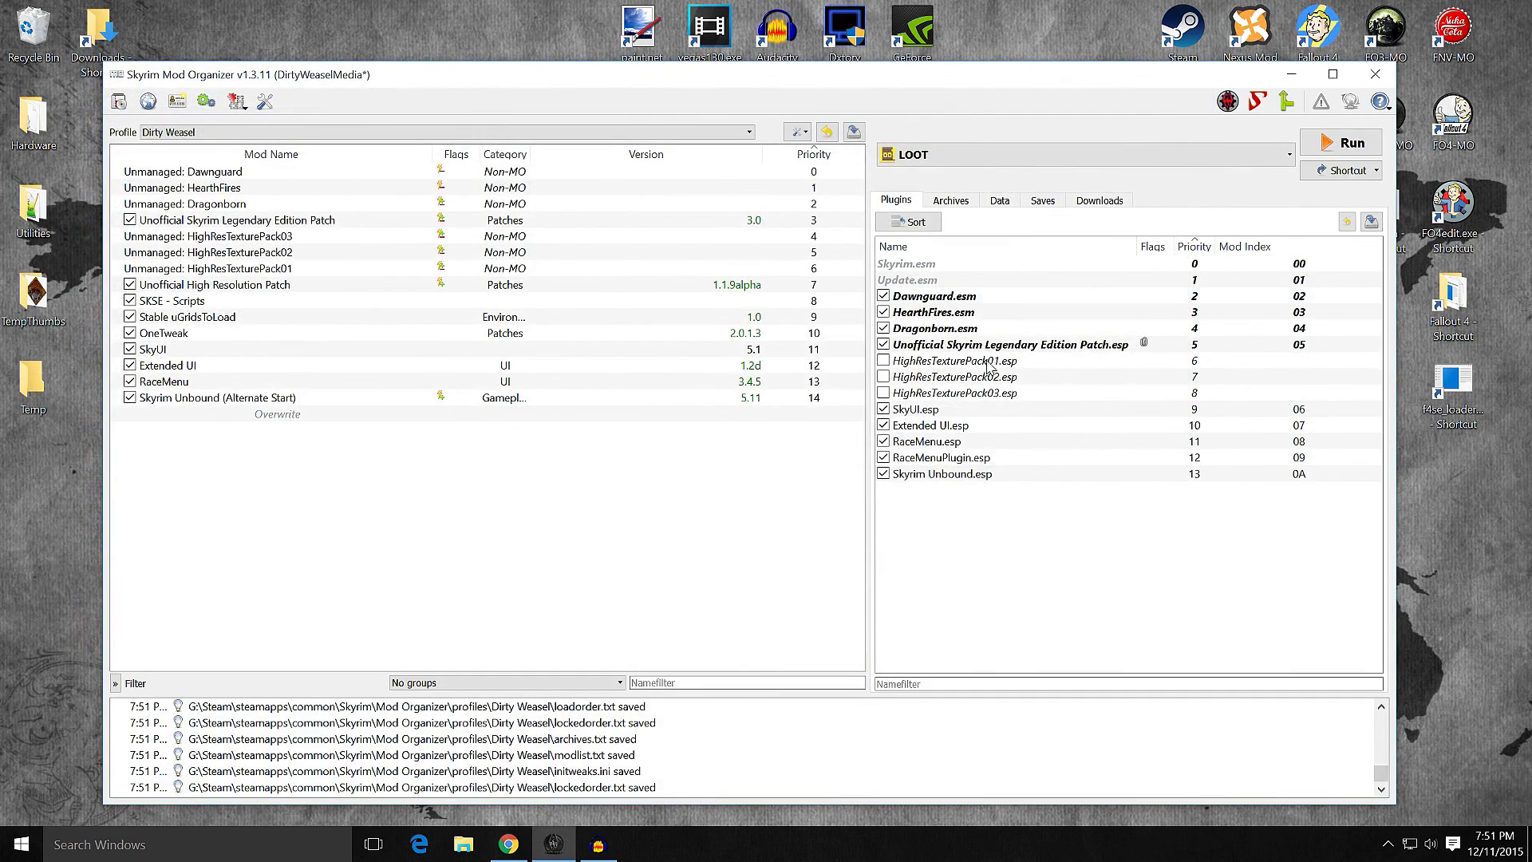